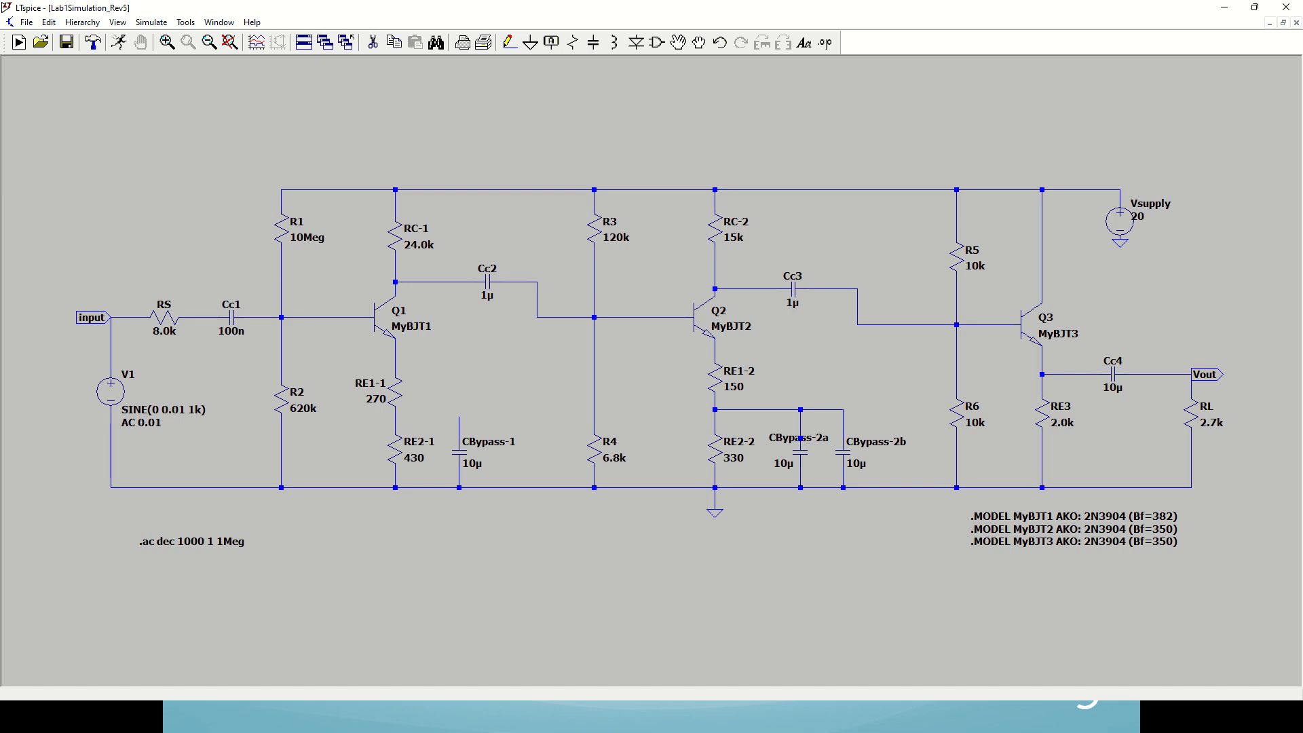
Step: Switch to the PowerPoint slide show and review the lower frequency response calculations for stages 1 and 2
{"action": "key", "text": "alt+Tab"}
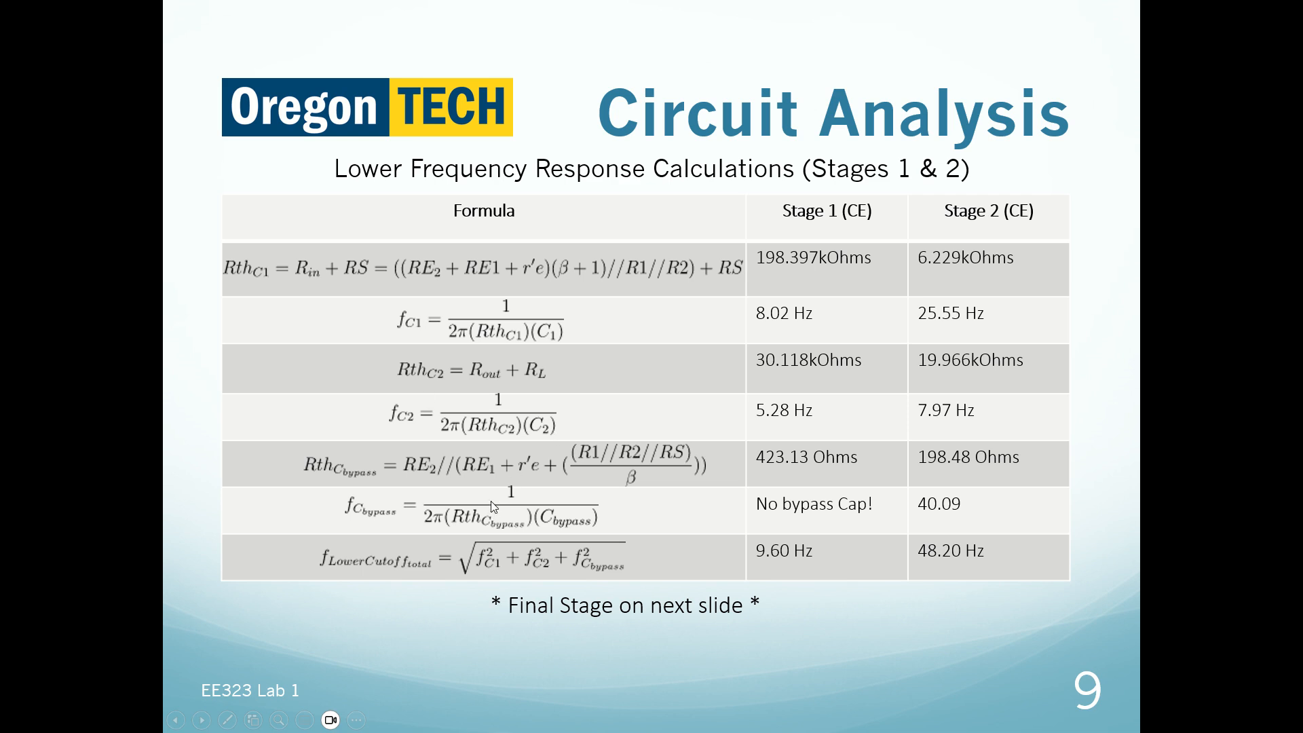
{"action": "key", "text": "Right"}
{"action": "key", "text": "Left"}
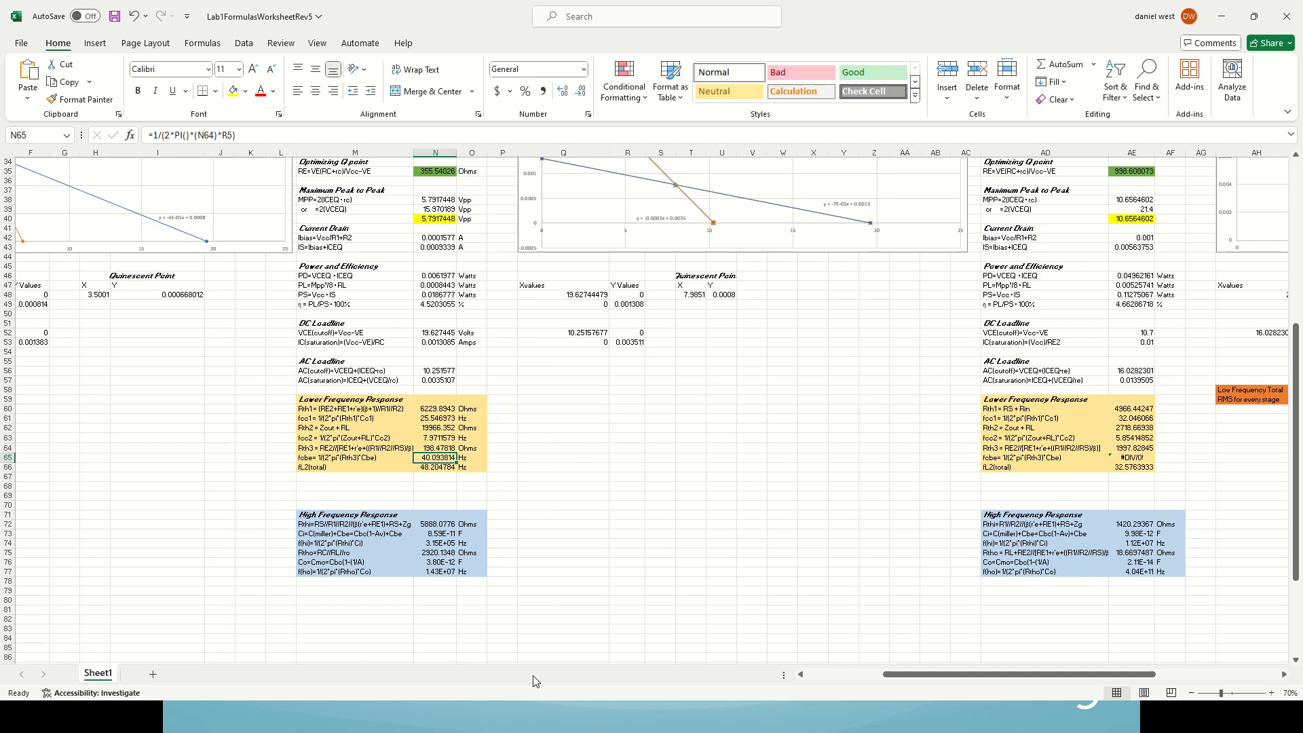
Step: In the Excel worksheet, inspect the Stage 1 lower frequency response formulas in cells B61, B63 and B66
{"action": "left_click_drag", "start_coordinate": [951, 674], "coordinate": [877, 673]}
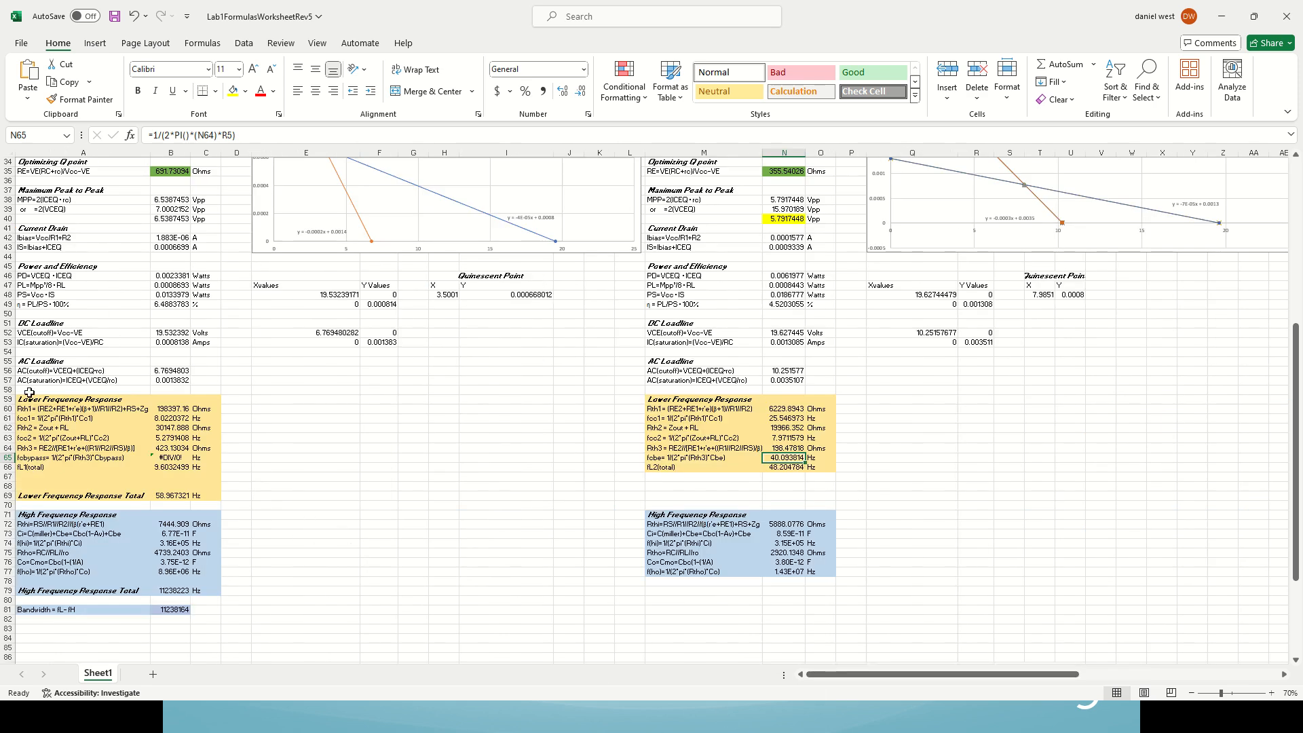
{"action": "left_click", "coordinate": [350, 474]}
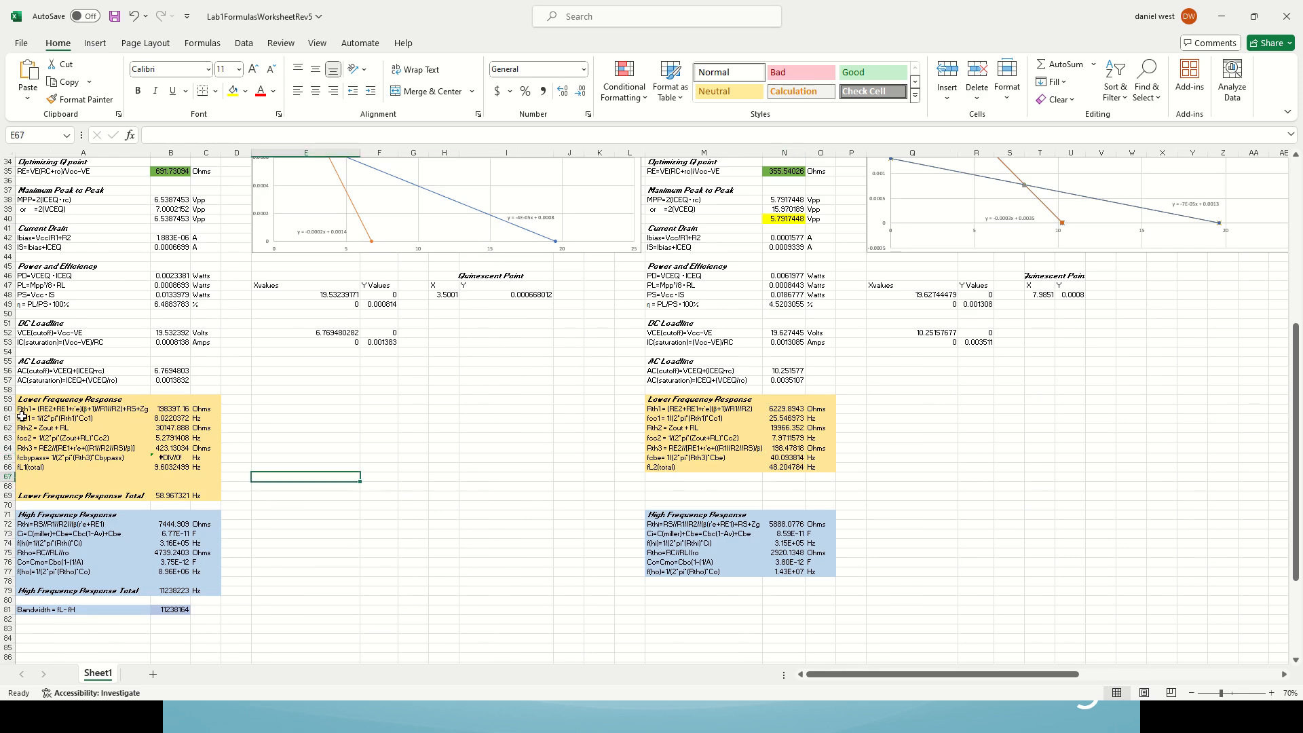
{"action": "left_click", "coordinate": [168, 419]}
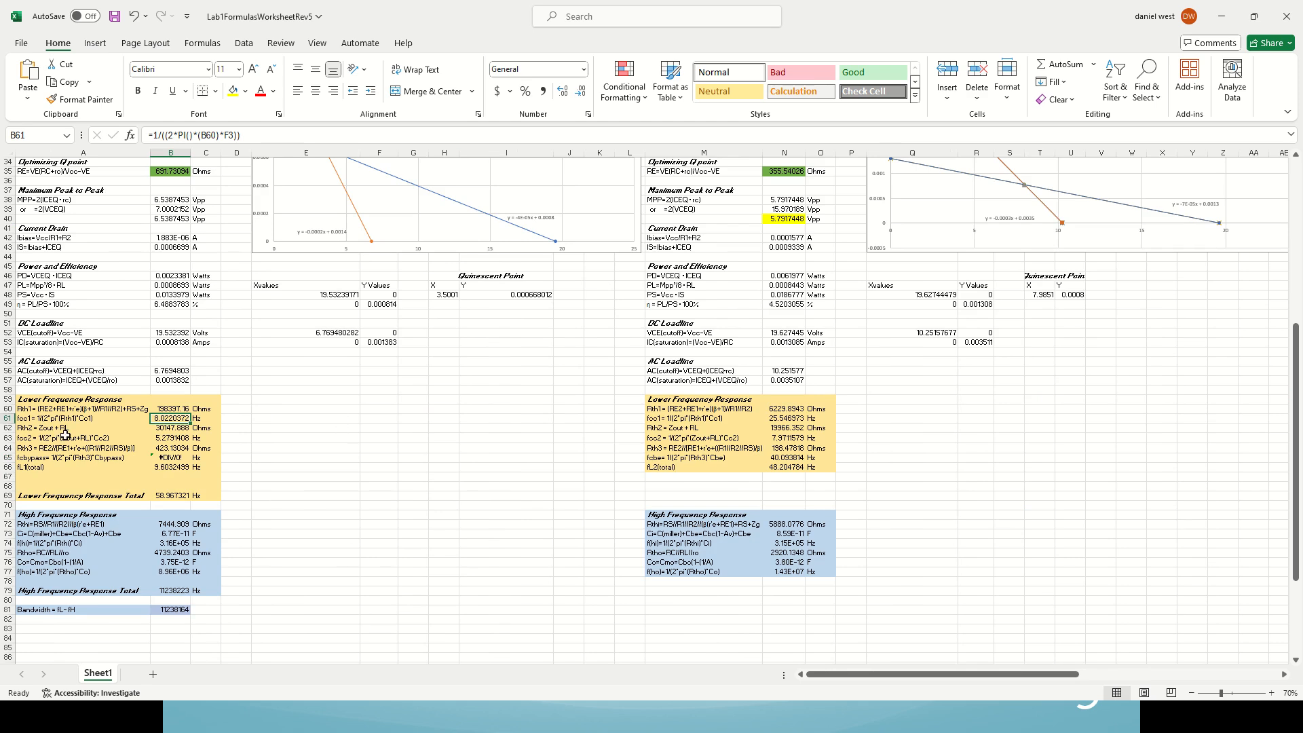
{"action": "left_click", "coordinate": [172, 437]}
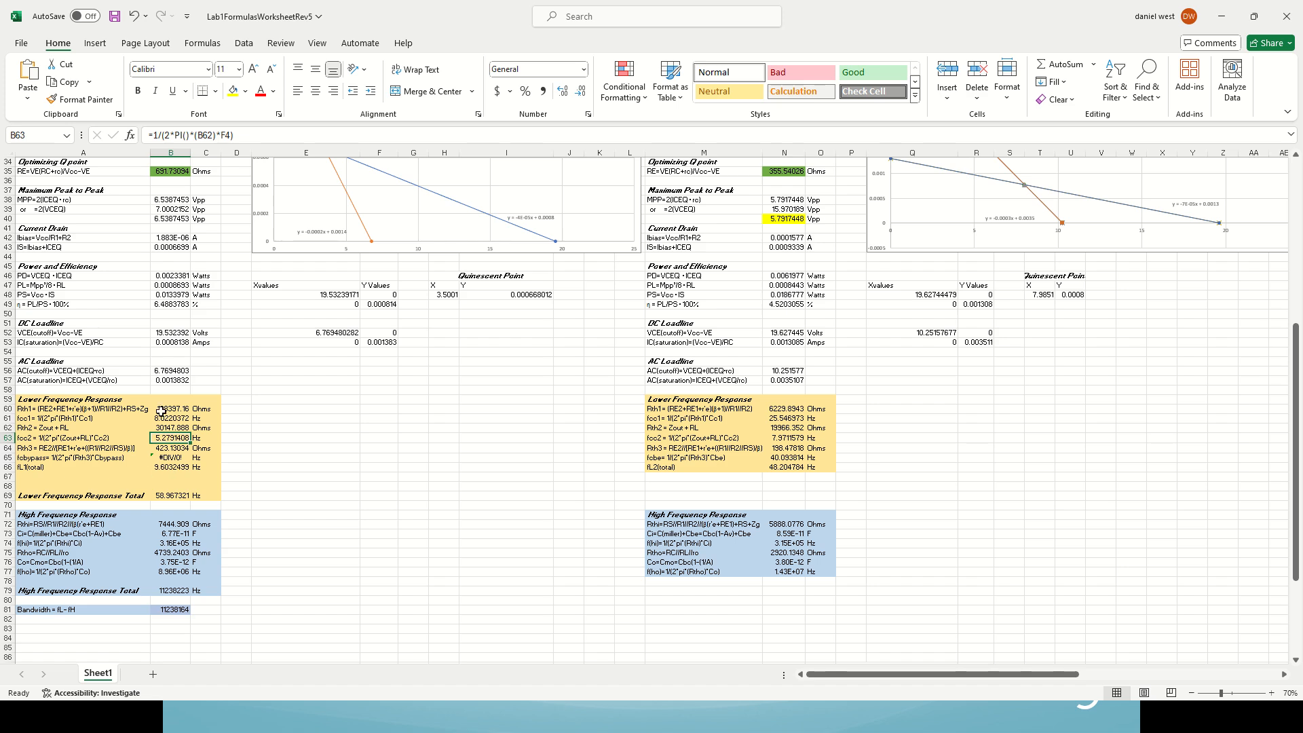
{"action": "left_click", "coordinate": [168, 467]}
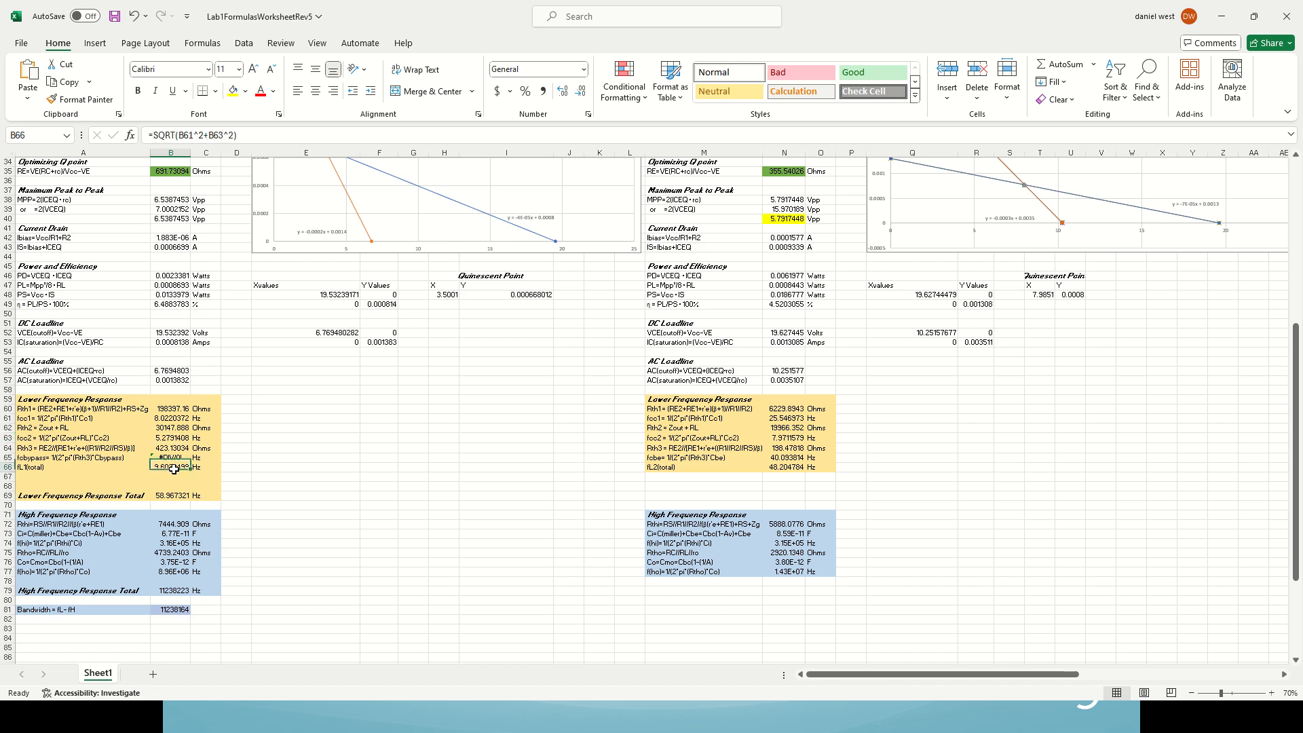
{"action": "left_click", "coordinate": [401, 503]}
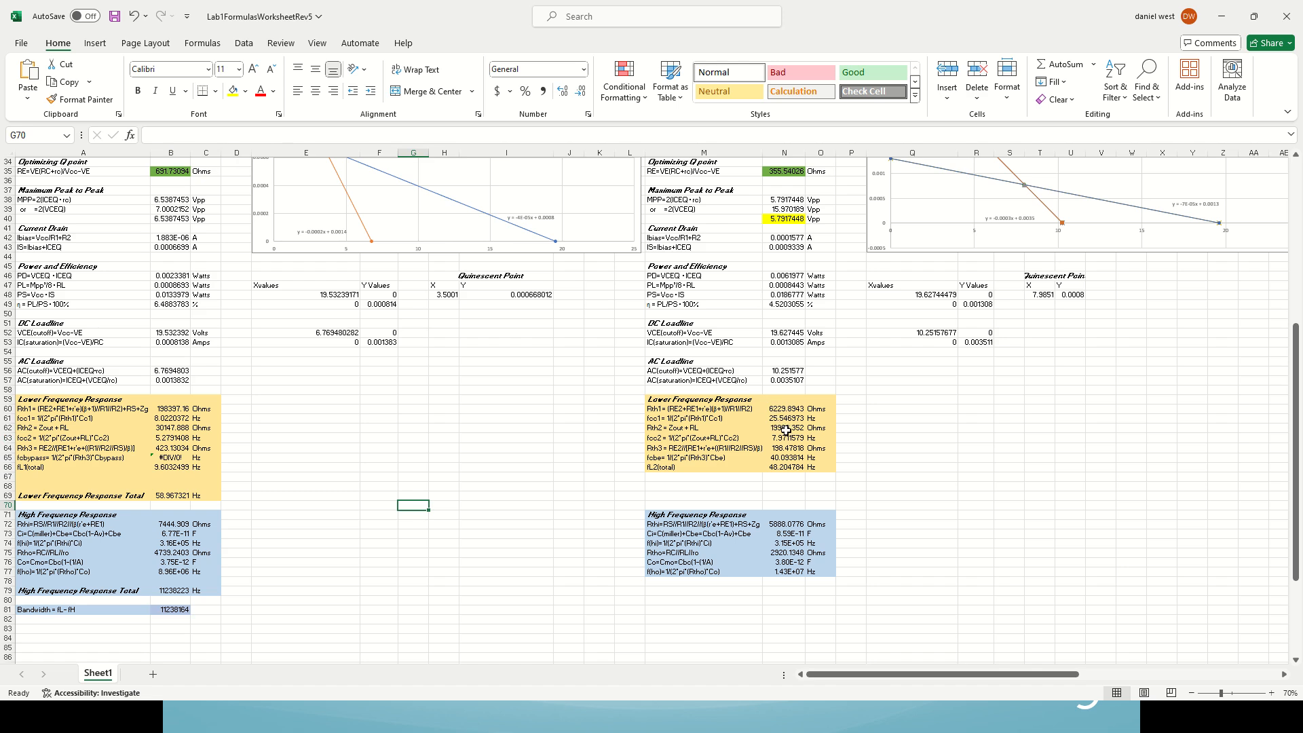
Step: Inspect the Stage 2 lower frequency response formulas in cells N61, N63, N65 and N66
{"action": "left_click_drag", "start_coordinate": [931, 674], "coordinate": [967, 671]}
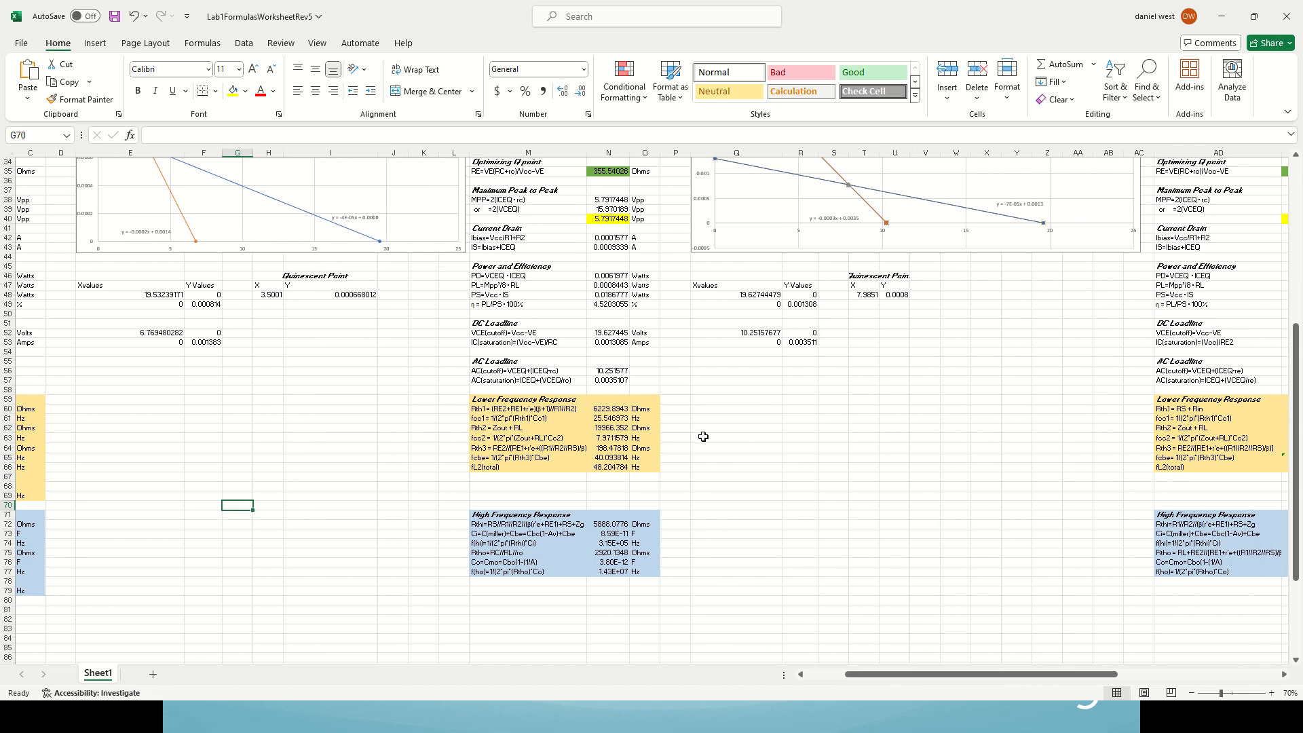
{"action": "left_click", "coordinate": [621, 419]}
{"action": "left_click", "coordinate": [619, 439]}
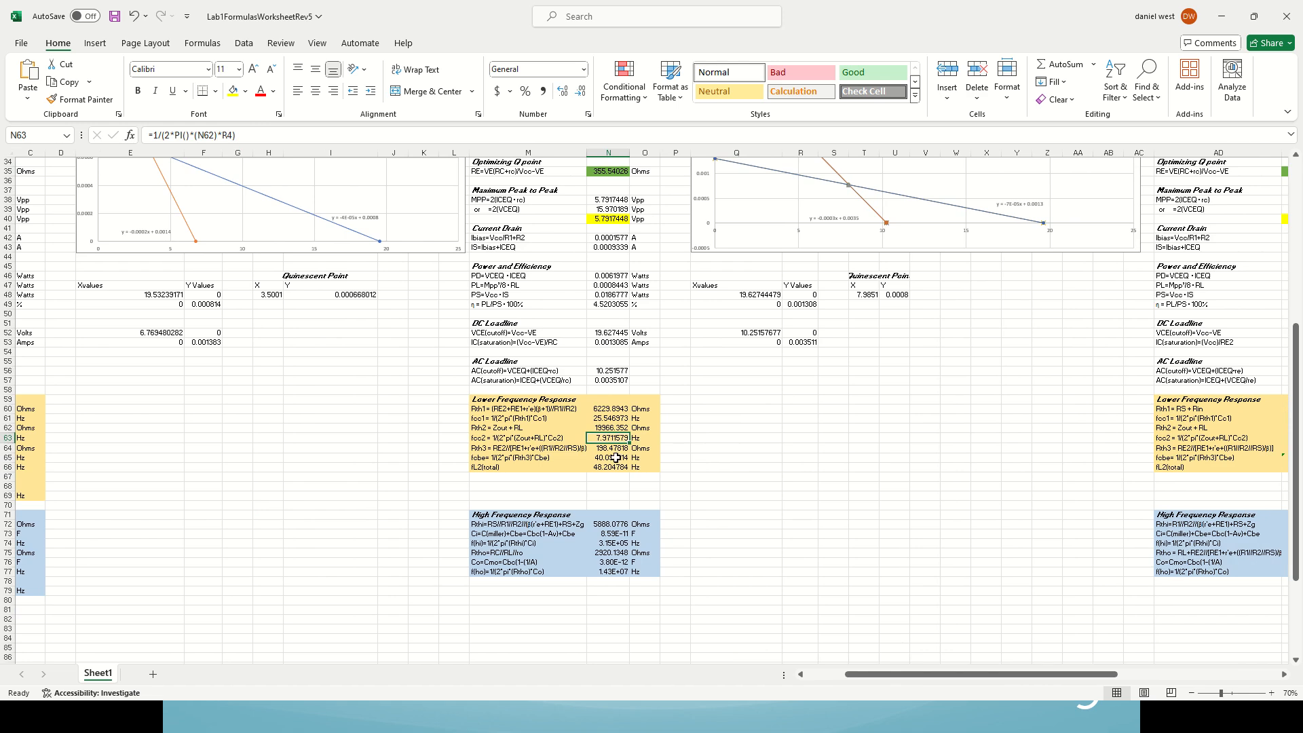
{"action": "left_click", "coordinate": [613, 459]}
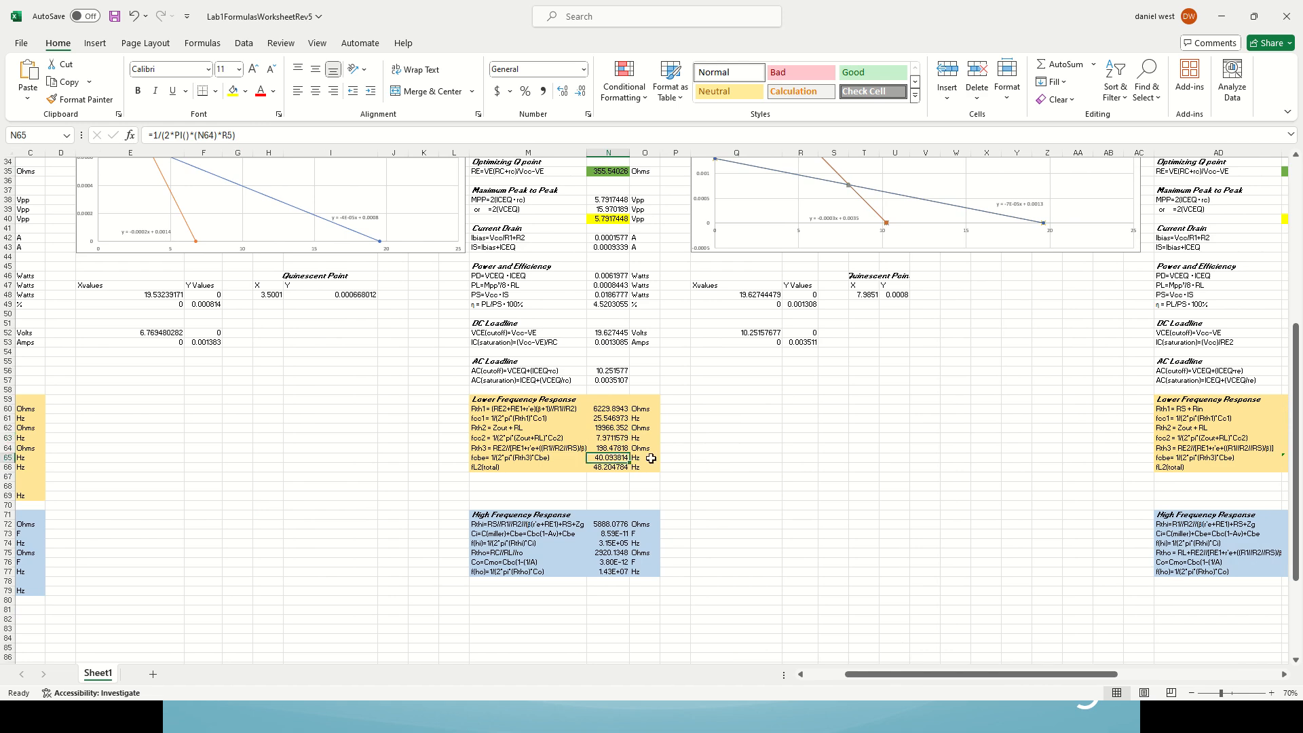
{"action": "left_click", "coordinate": [610, 468]}
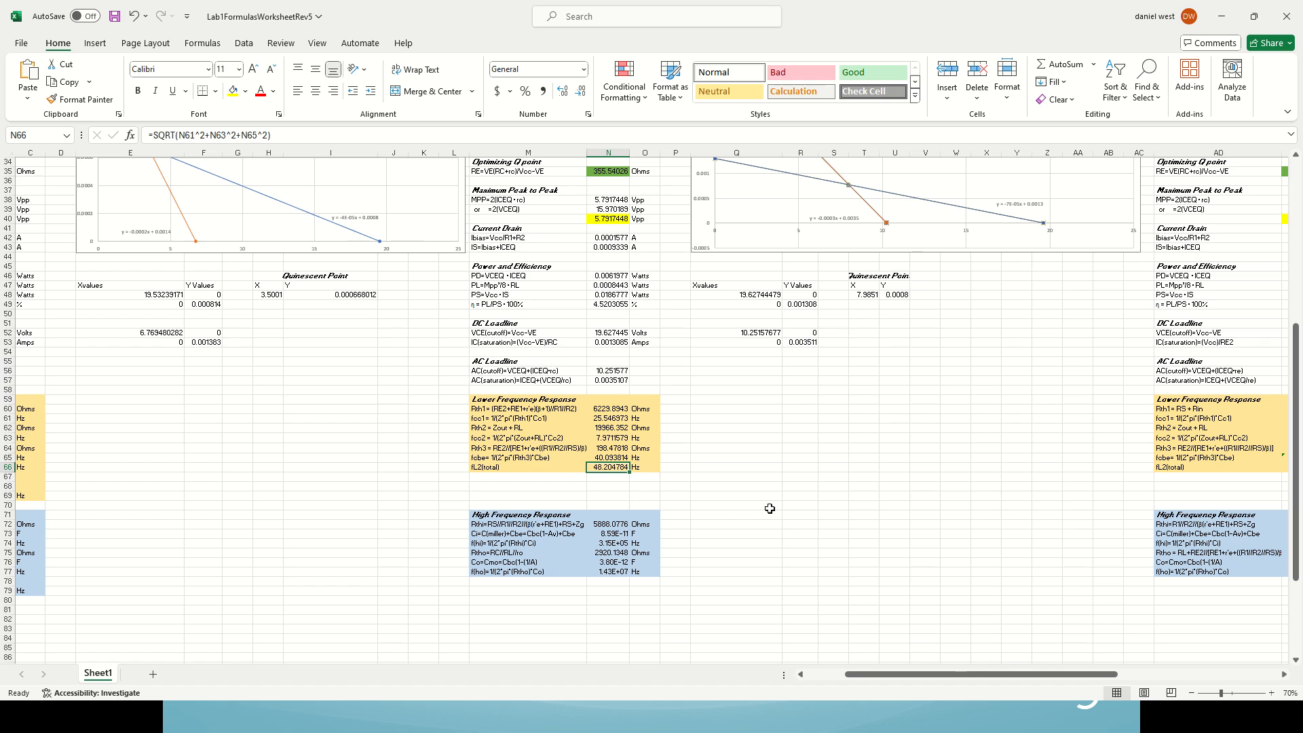
Step: Inspect the Stage 3 lower frequency response formulas in cells AE61, AE63 and AE66
{"action": "left_click_drag", "start_coordinate": [965, 675], "coordinate": [1099, 617]}
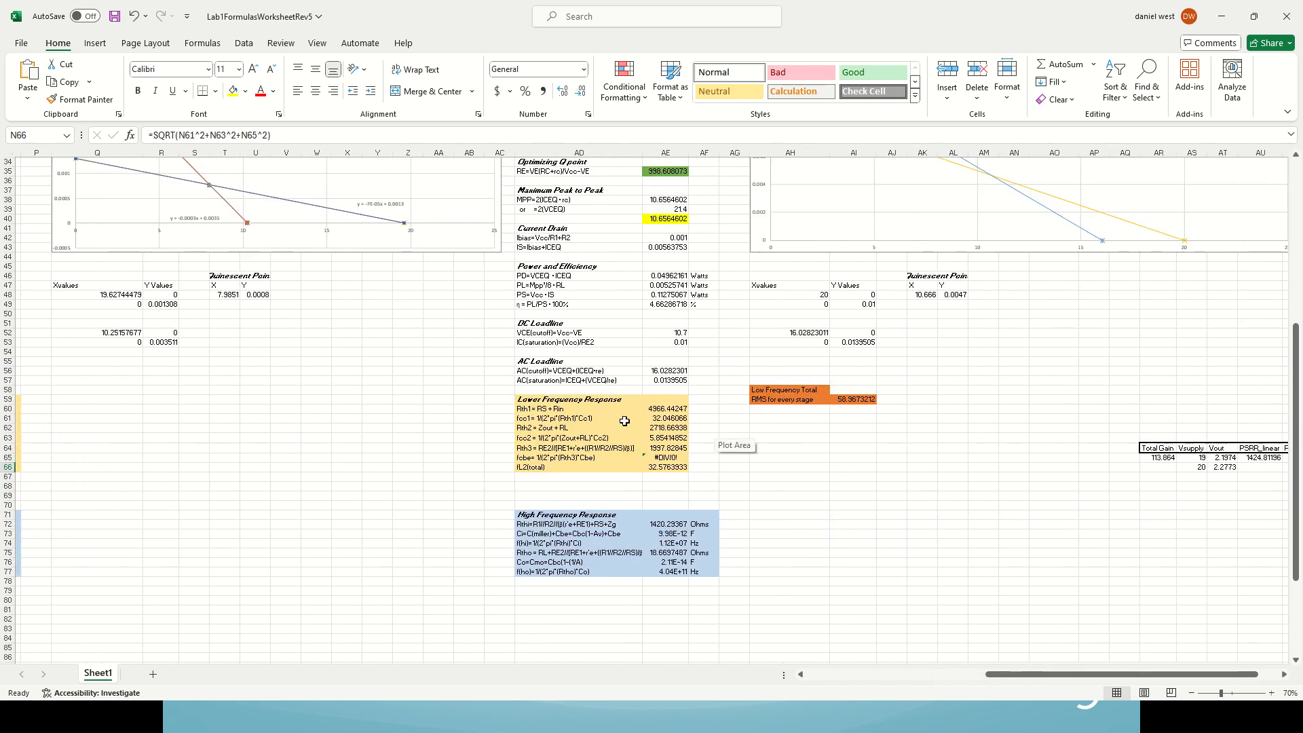
{"action": "left_click", "coordinate": [664, 418]}
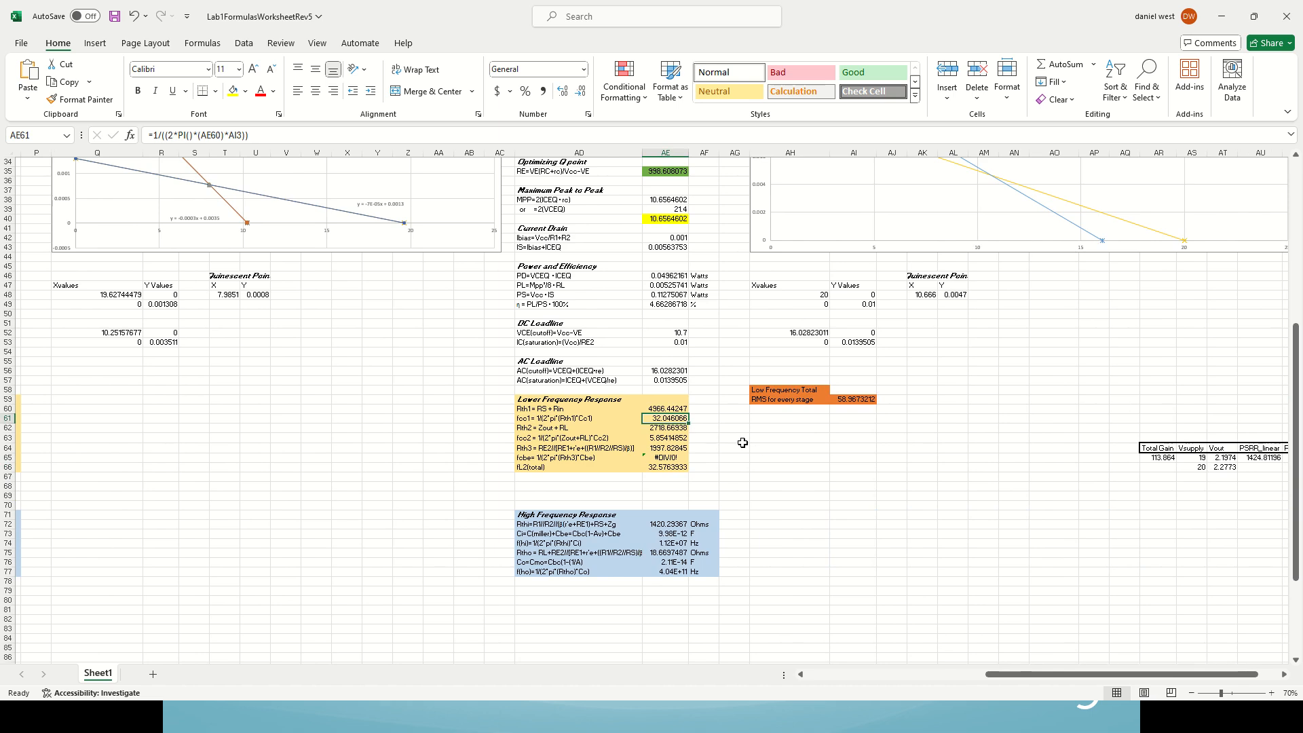
{"action": "left_click", "coordinate": [670, 439]}
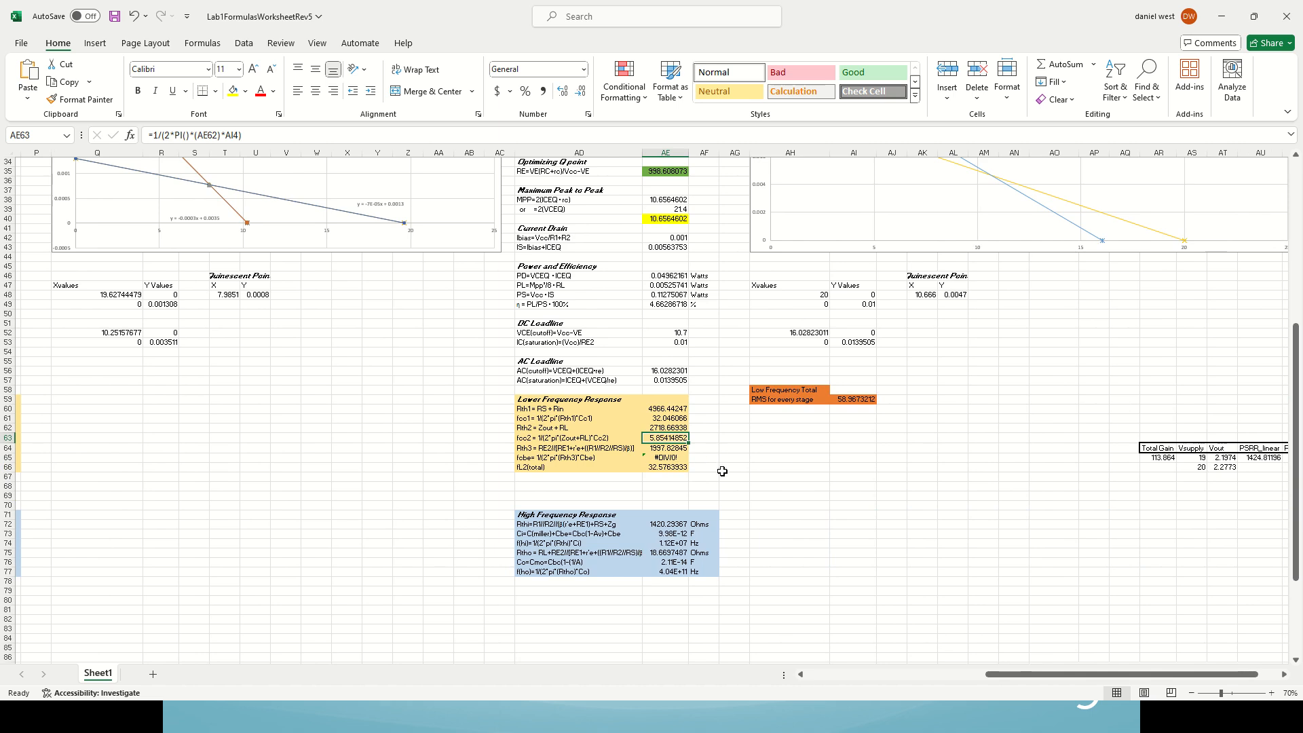
{"action": "left_click", "coordinate": [676, 469]}
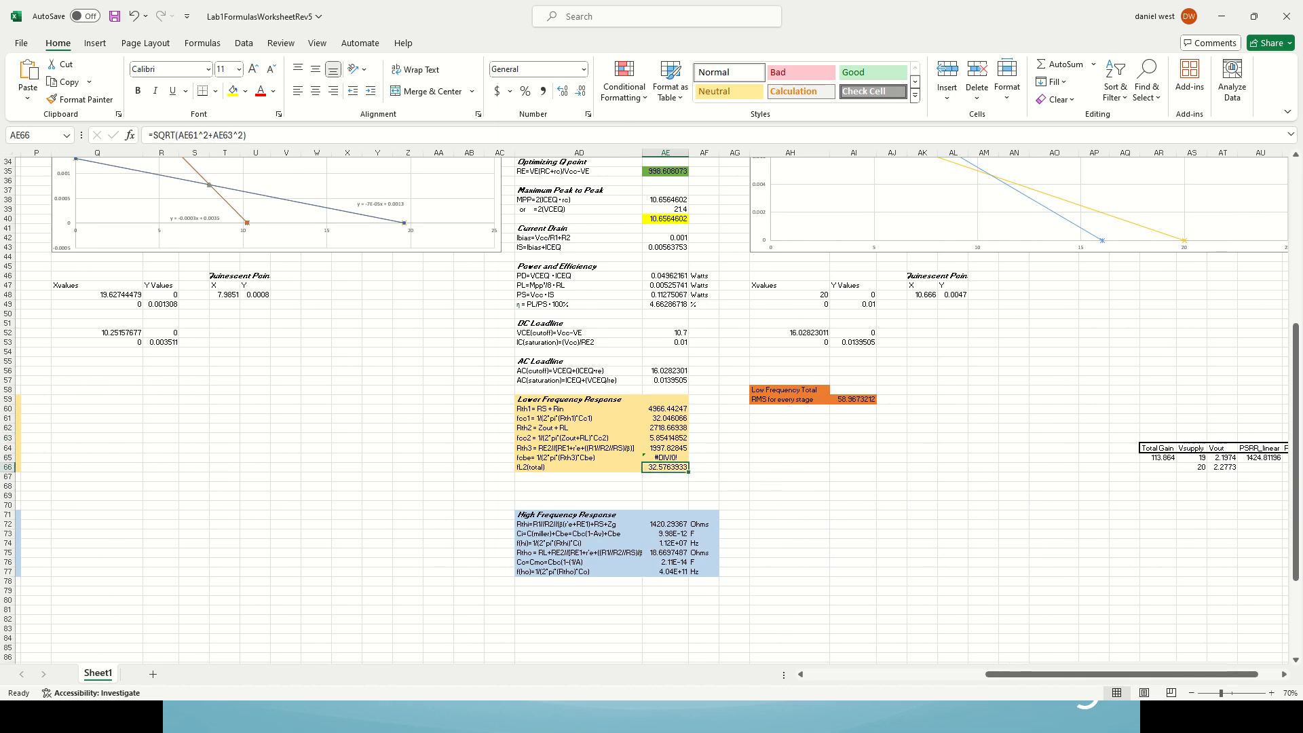
Step: Return to the PowerPoint slide show and advance to the Stage 3 lower frequency response calculations
{"action": "key", "text": "alt+Tab"}
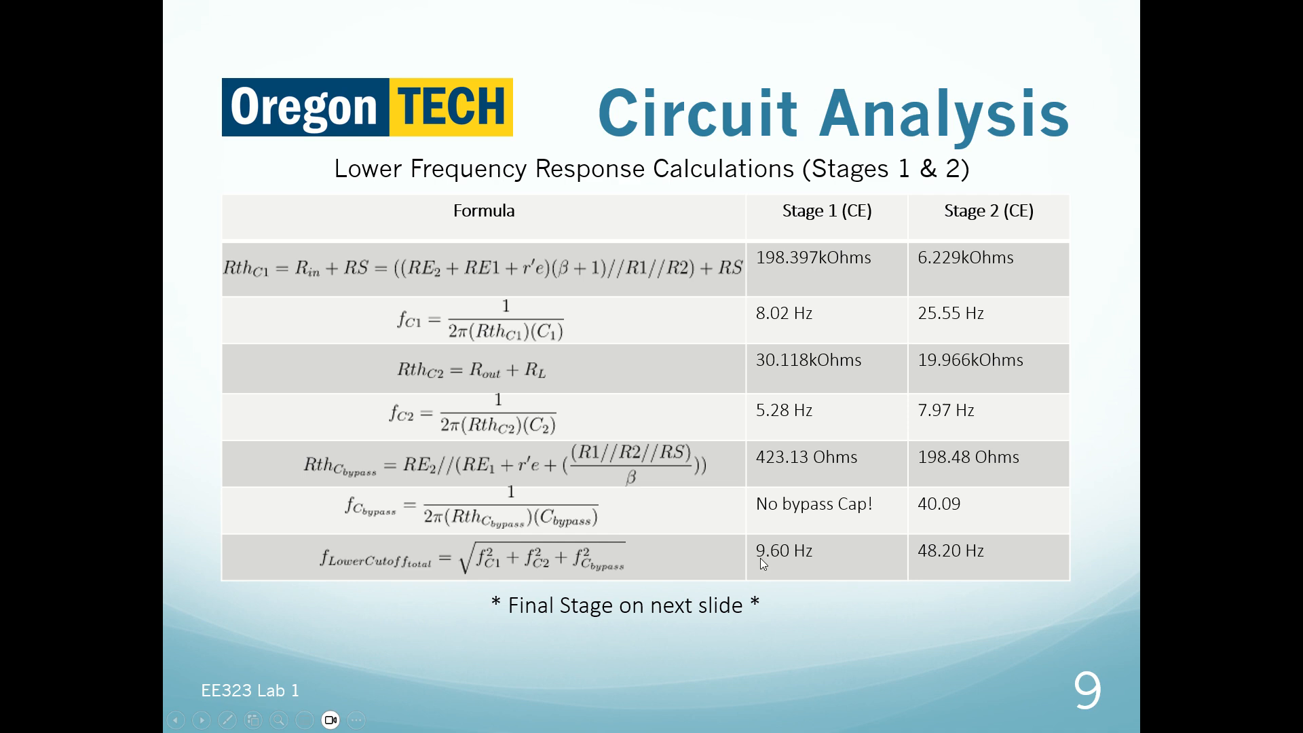
{"action": "left_click", "coordinate": [805, 539]}
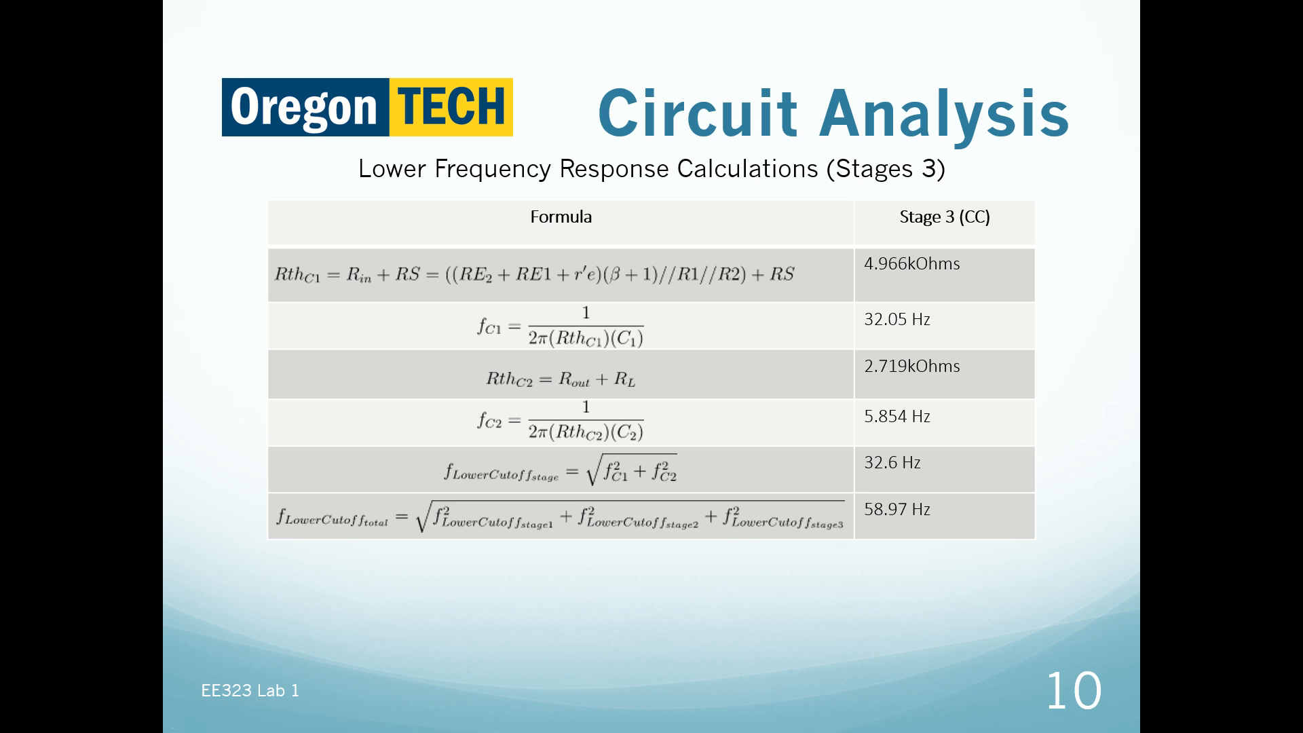
Step: In the Excel worksheet, examine the Low Frequency Total formula in AI59 and trace its references to B66, N66 and AE66
{"action": "key", "text": "alt+Tab"}
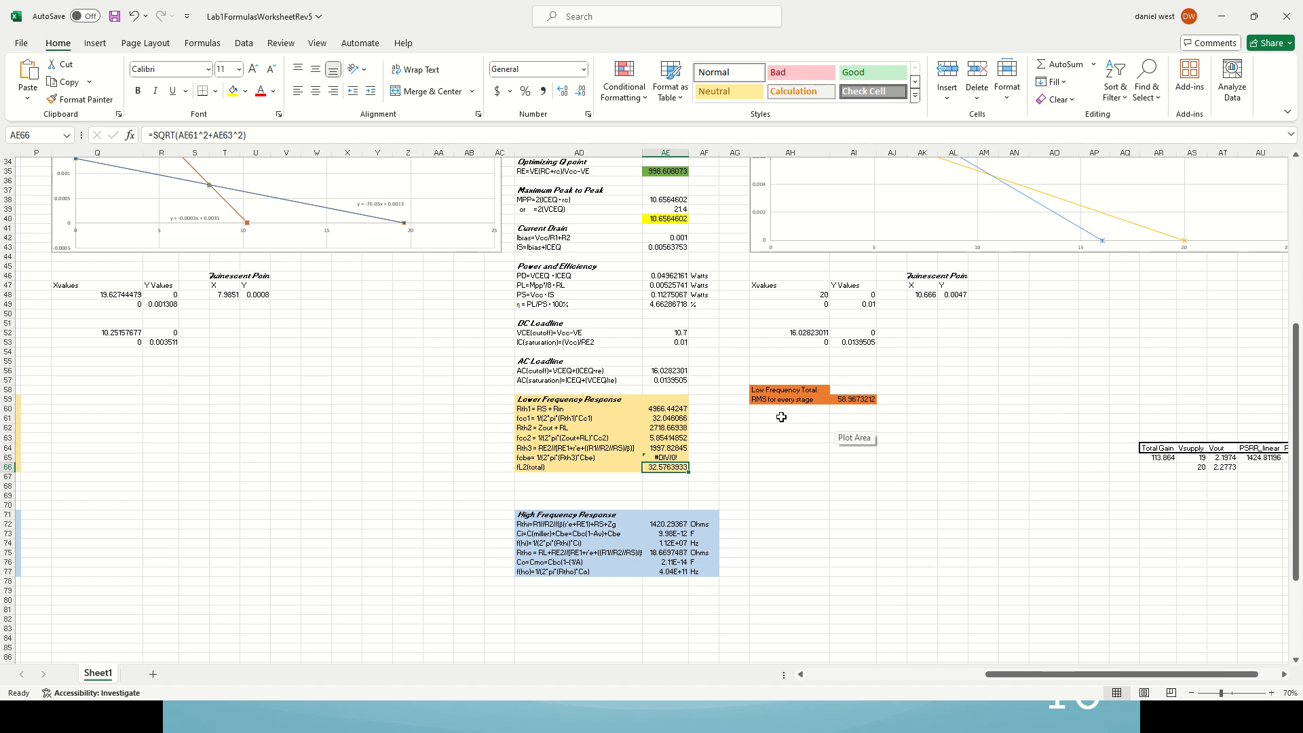
{"action": "left_click", "coordinate": [850, 400]}
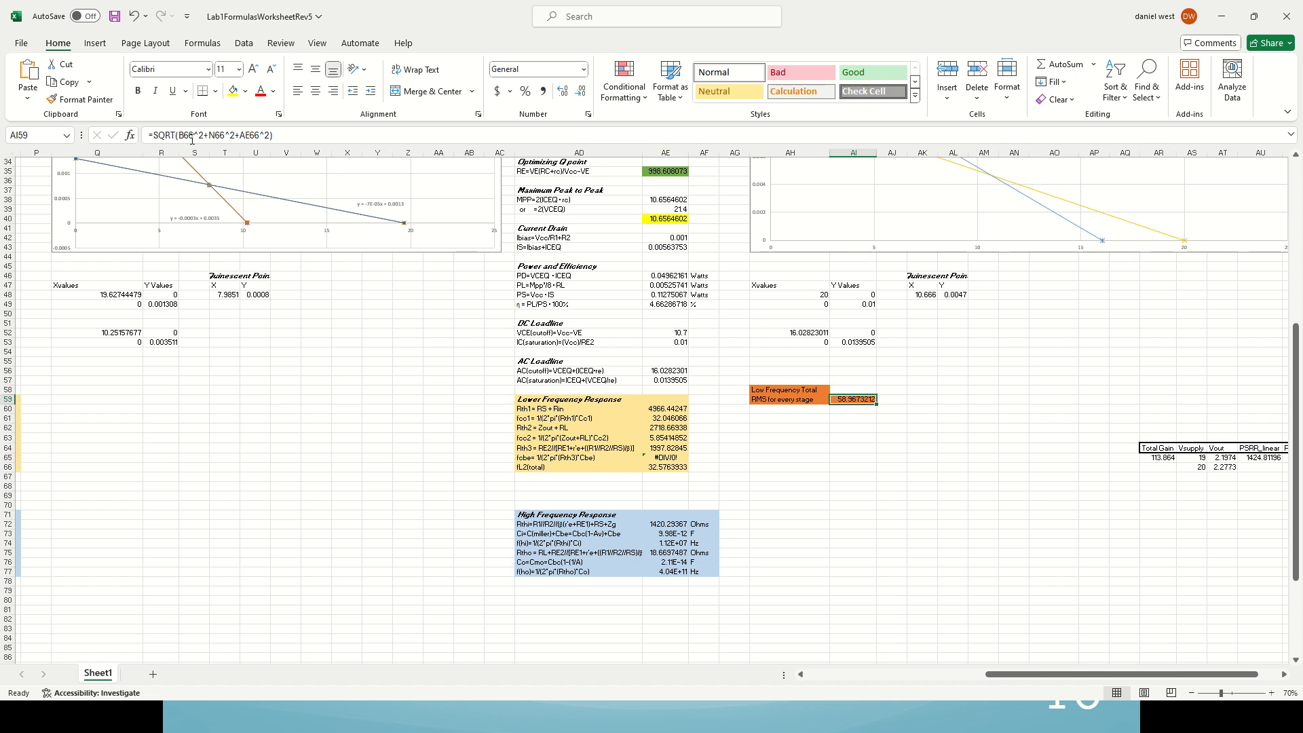
{"action": "left_click", "coordinate": [290, 134]}
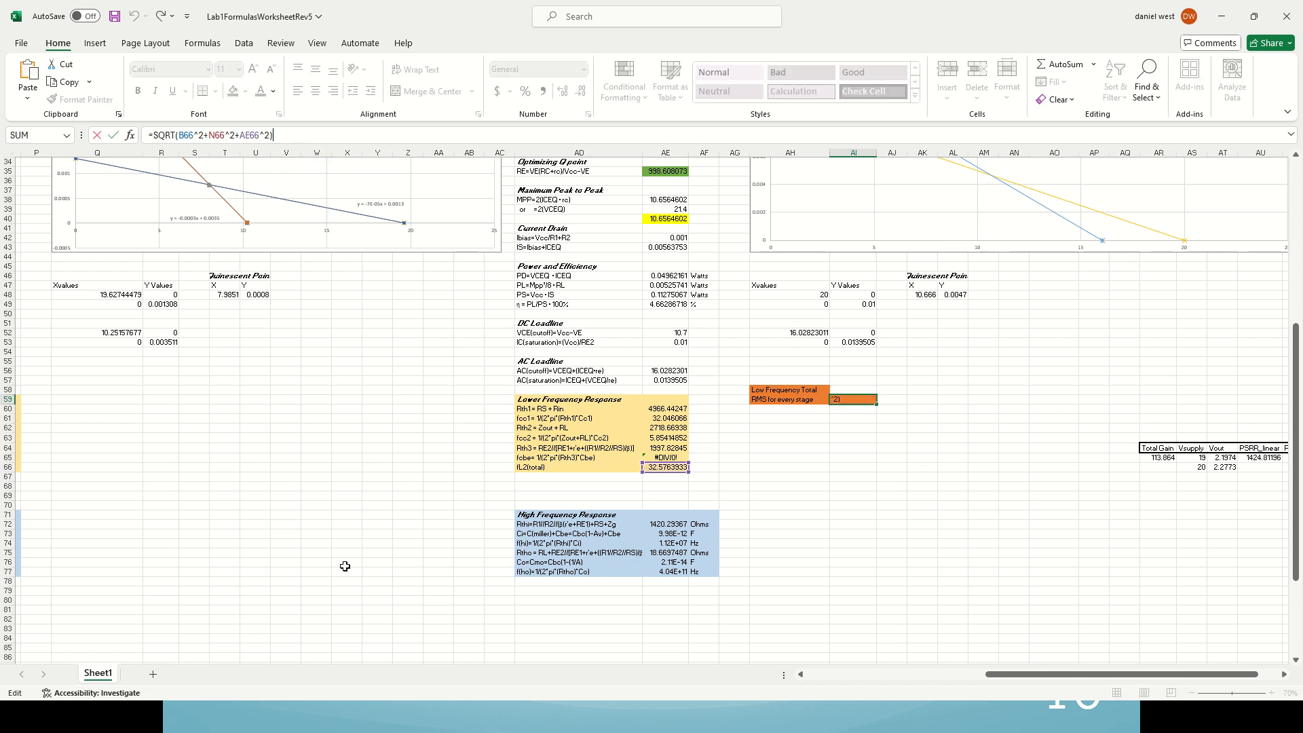
{"action": "left_click_drag", "start_coordinate": [1005, 674], "coordinate": [804, 681]}
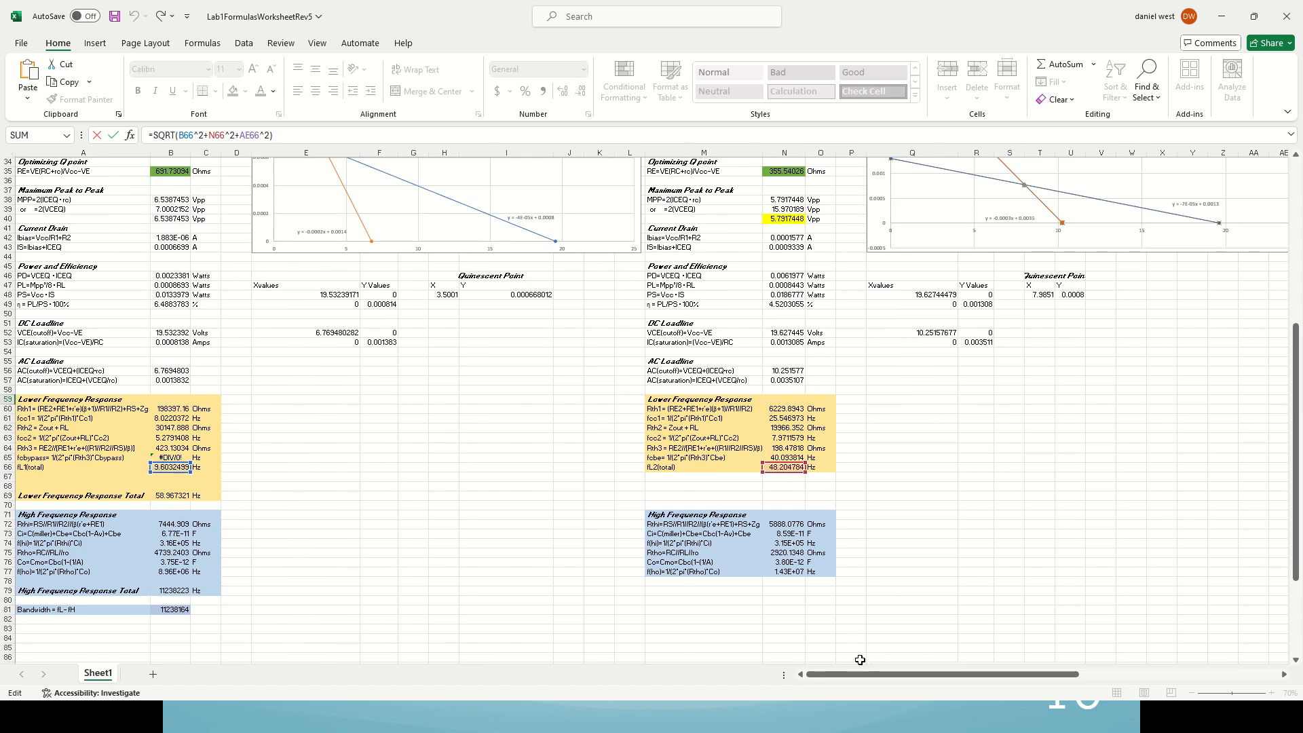
{"action": "left_click_drag", "start_coordinate": [860, 674], "coordinate": [974, 674]}
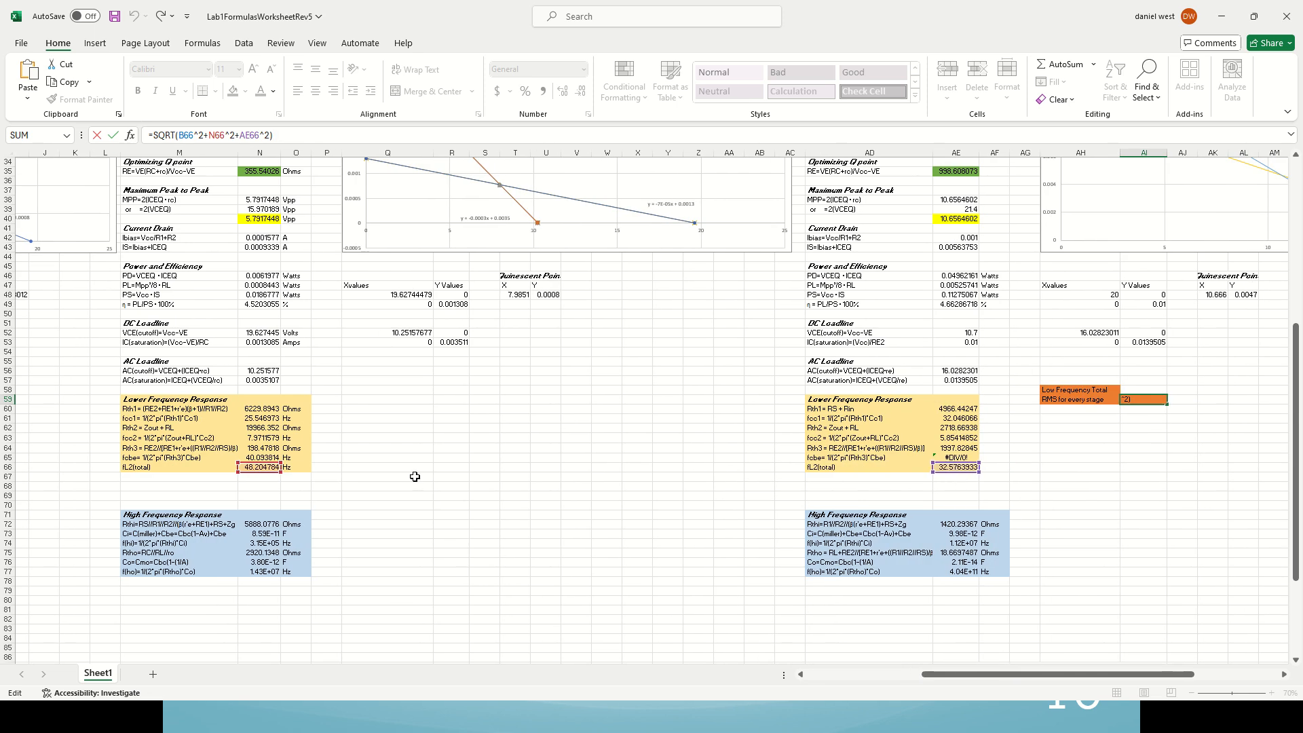
{"action": "left_click_drag", "start_coordinate": [1094, 676], "coordinate": [1225, 675]}
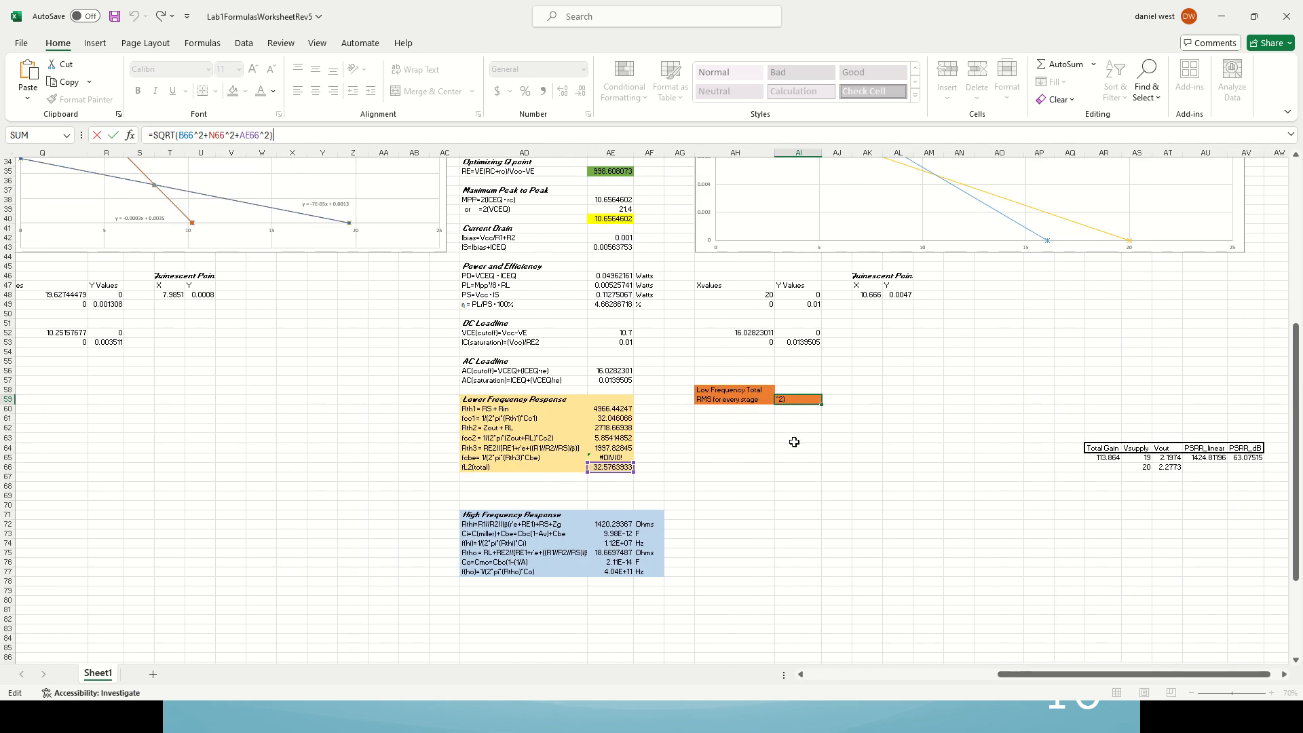
{"action": "key", "text": "Return"}
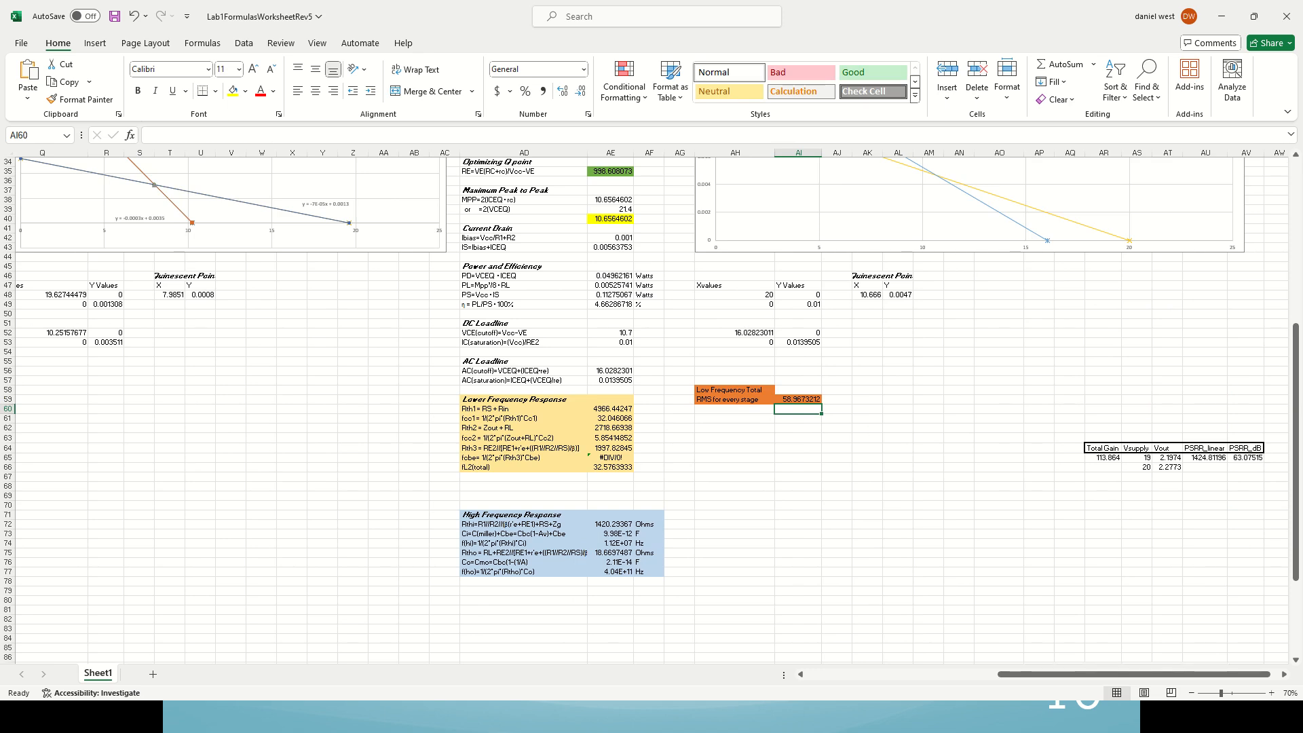
Step: In LTspice, run the decade AC sweep with 1000 points per decade from 1 to 1Meg and plot the Vout node
{"action": "left_click", "coordinate": [273, 609]}
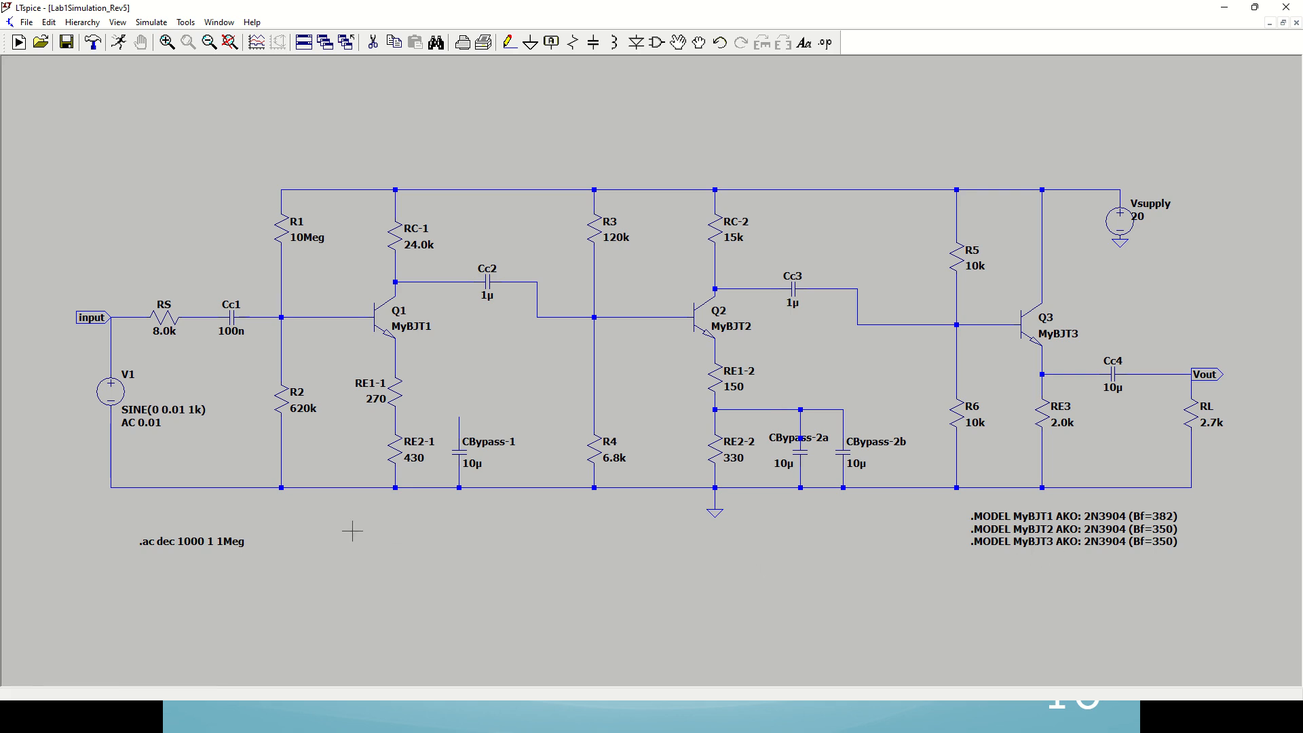
{"action": "right_click", "coordinate": [173, 543]}
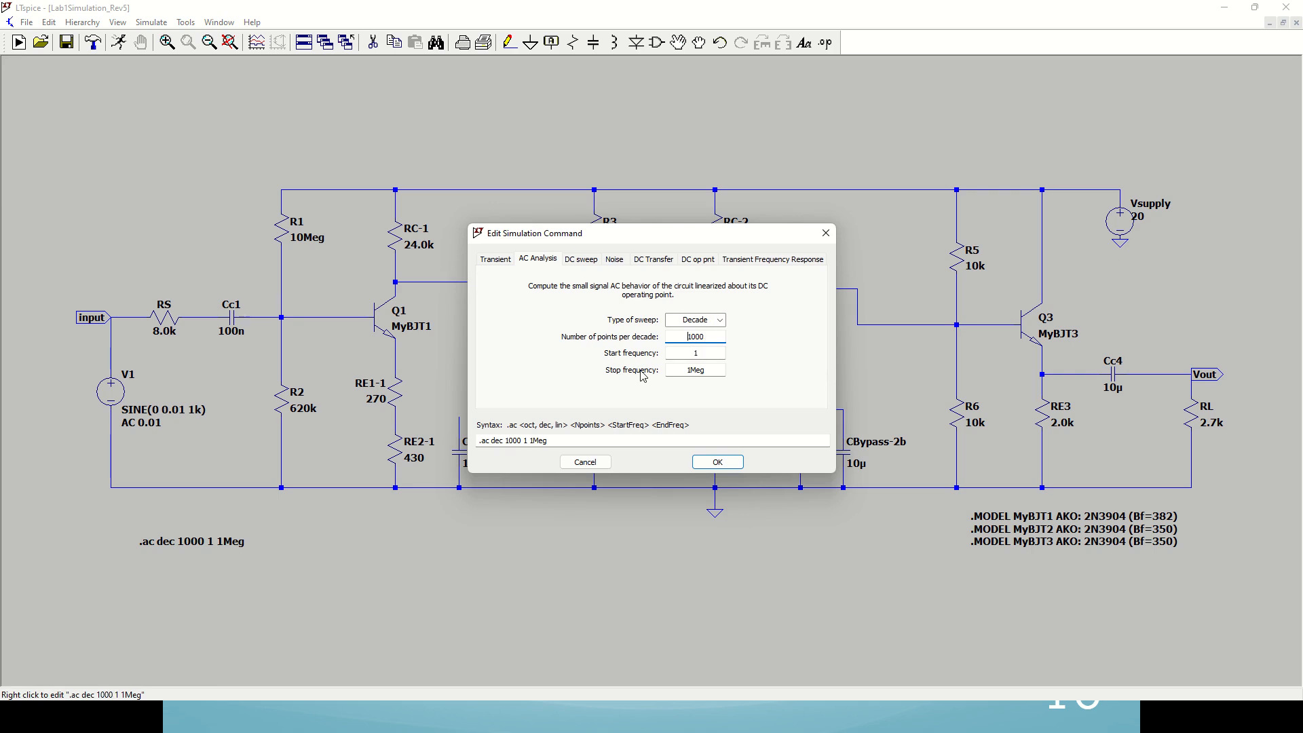
{"action": "left_click", "coordinate": [717, 462]}
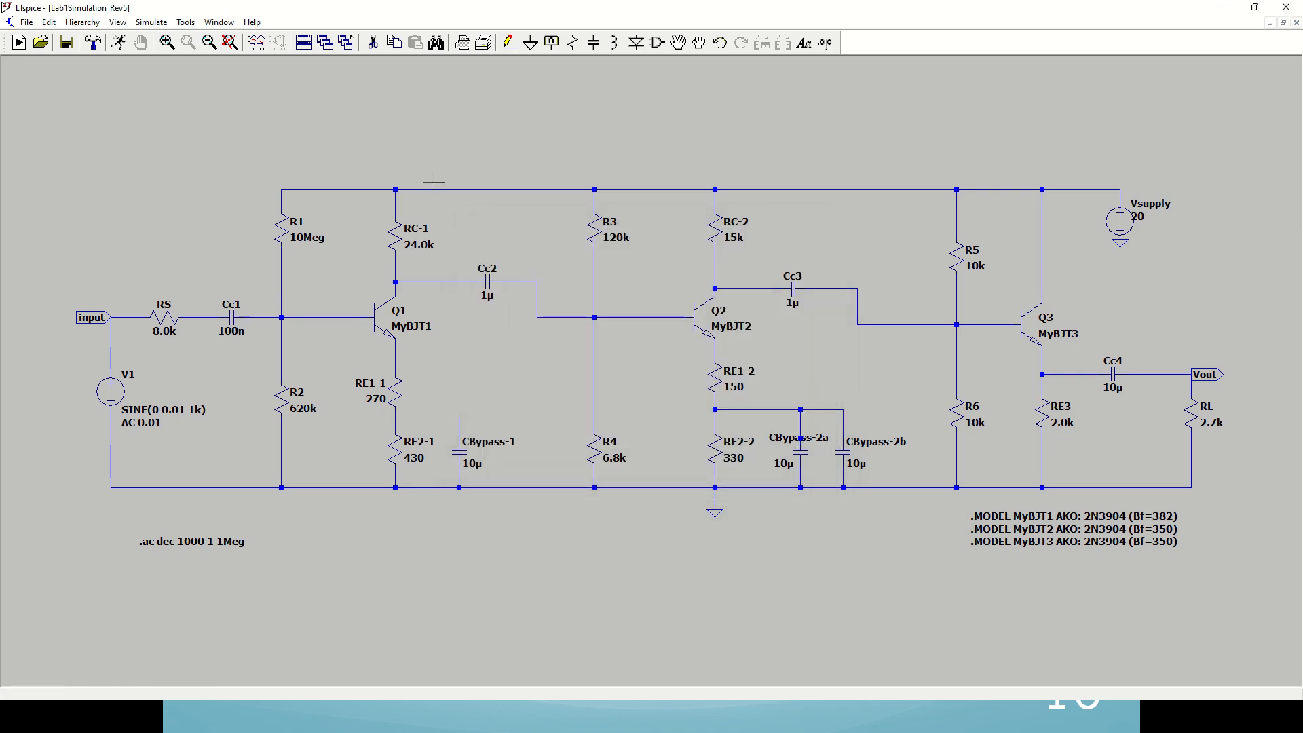
{"action": "left_click", "coordinate": [119, 42]}
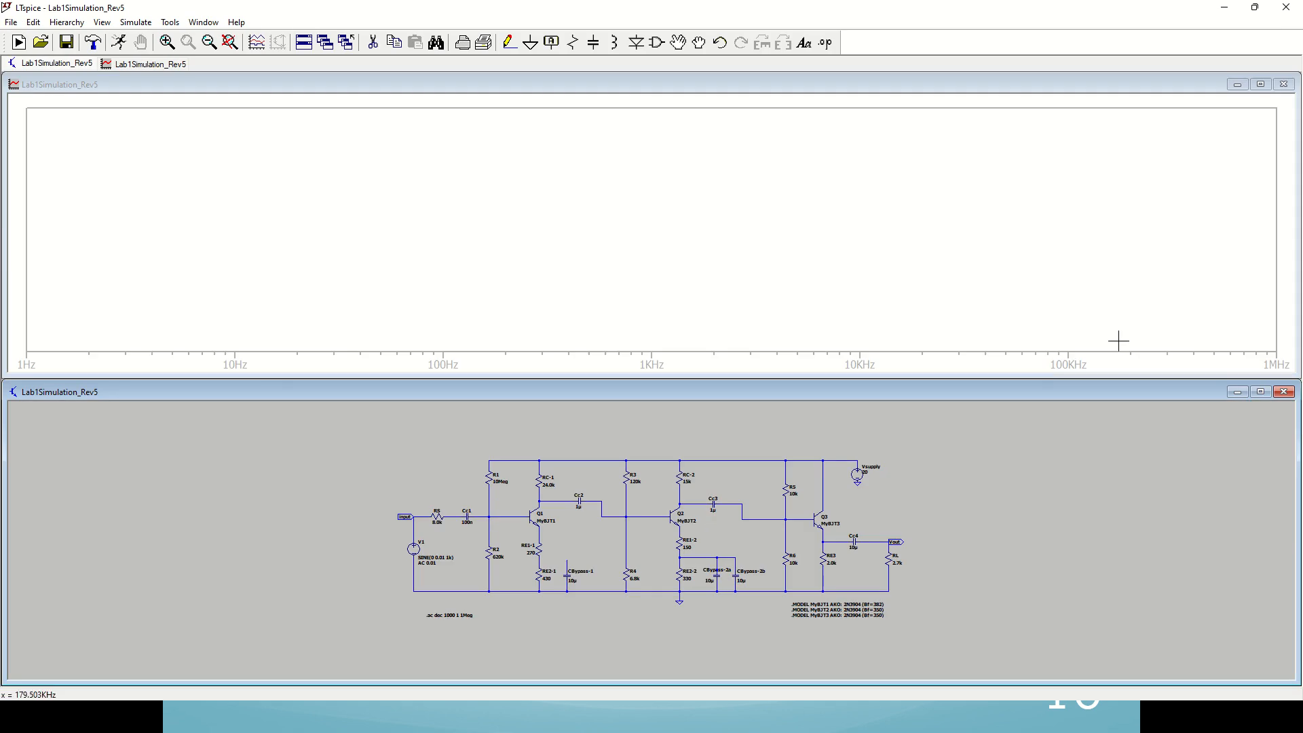
{"action": "left_click", "coordinate": [881, 540]}
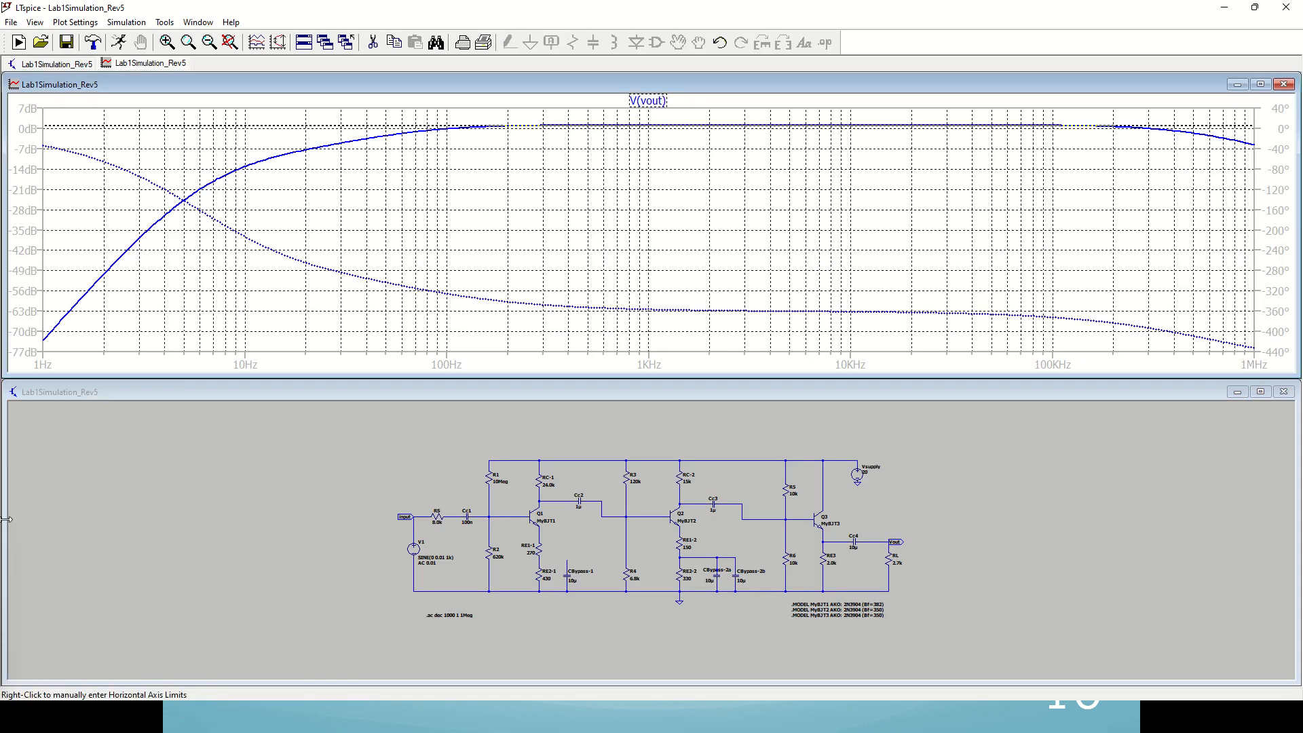
Step: Measure the V(vout) trace with a cursor in the midband and at the lower cutoff near 58.9 Hz
{"action": "left_click_drag", "start_coordinate": [1059, 231], "coordinate": [1158, 159]}
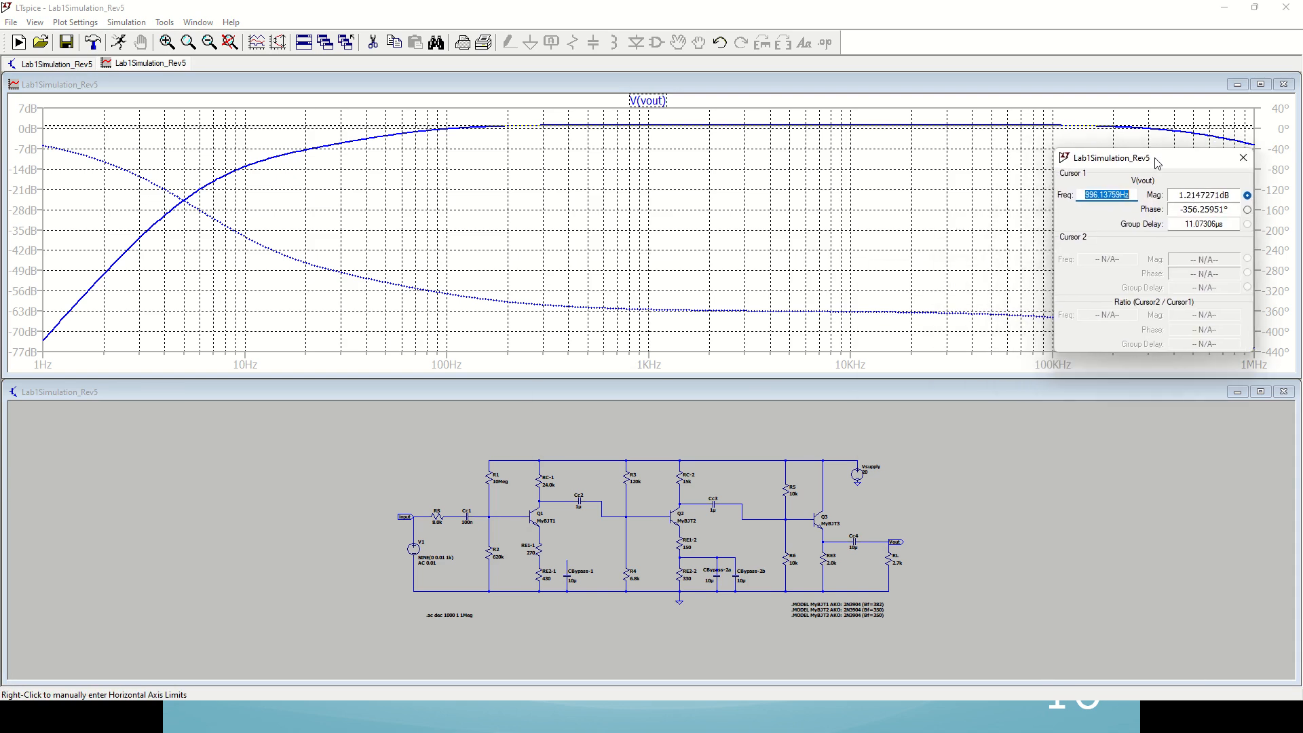
{"action": "left_click_drag", "start_coordinate": [678, 124], "coordinate": [752, 136]}
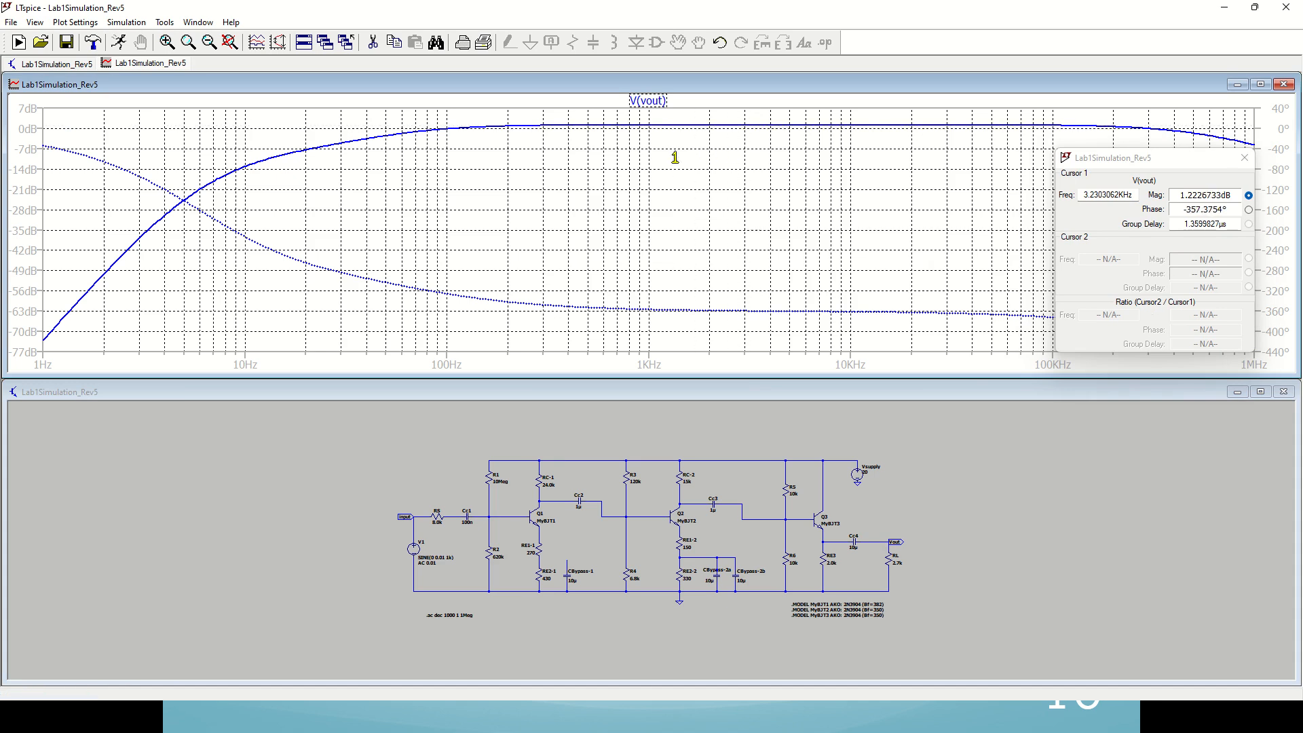
{"action": "left_click_drag", "start_coordinate": [522, 169], "coordinate": [401, 174]}
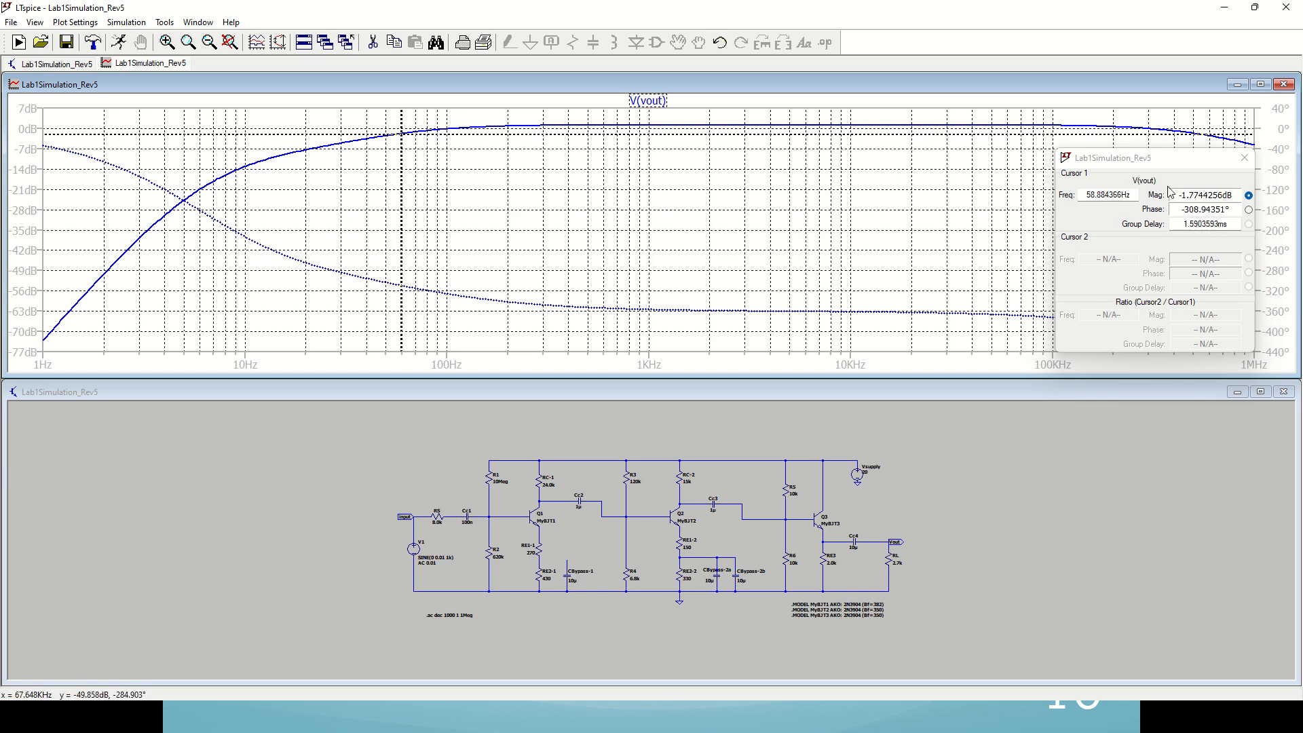
{"action": "left_click", "coordinate": [1086, 195]}
{"action": "left_click_drag", "start_coordinate": [1086, 195], "coordinate": [1109, 196]}
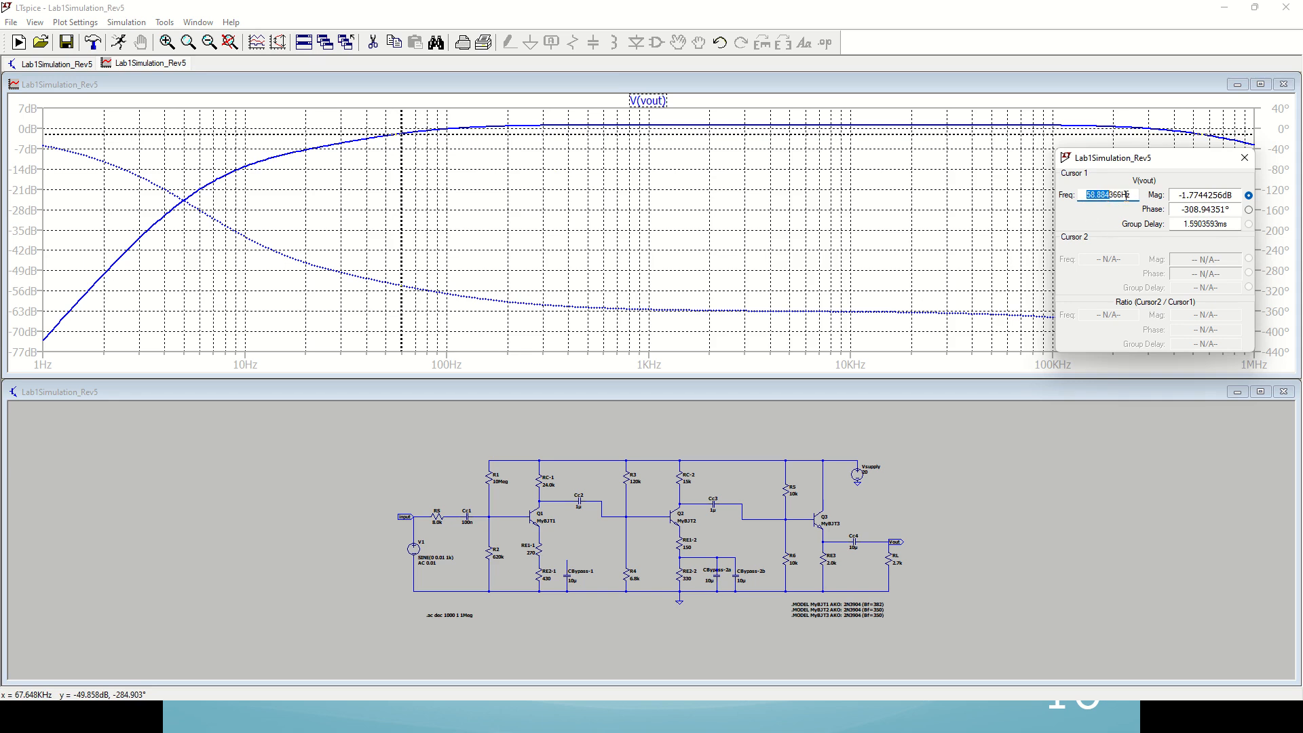
{"action": "left_click", "coordinate": [1128, 196]}
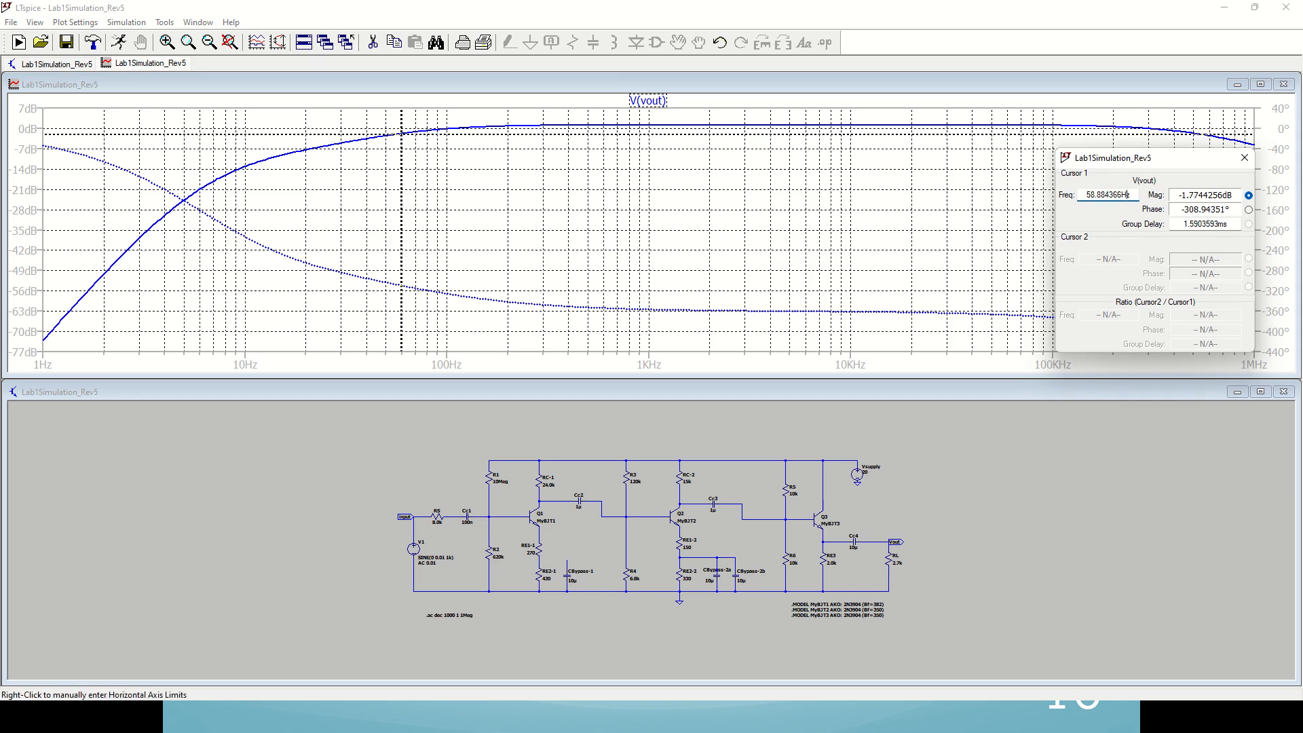
Step: Check the Stage 3 calculations slide and examine the first and second stage Lower Frequency Response results in the Excel worksheet
{"action": "key", "text": "alt+Tab"}
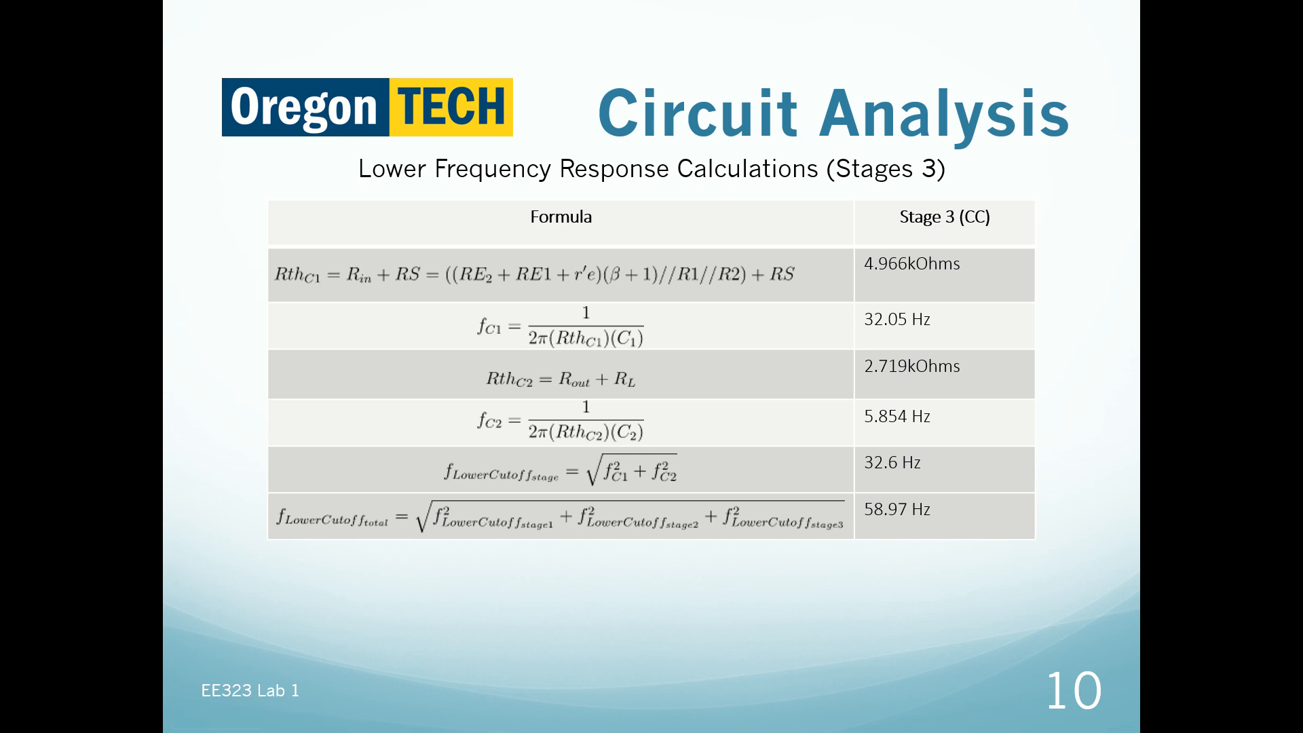
{"action": "key", "text": "alt+Tab"}
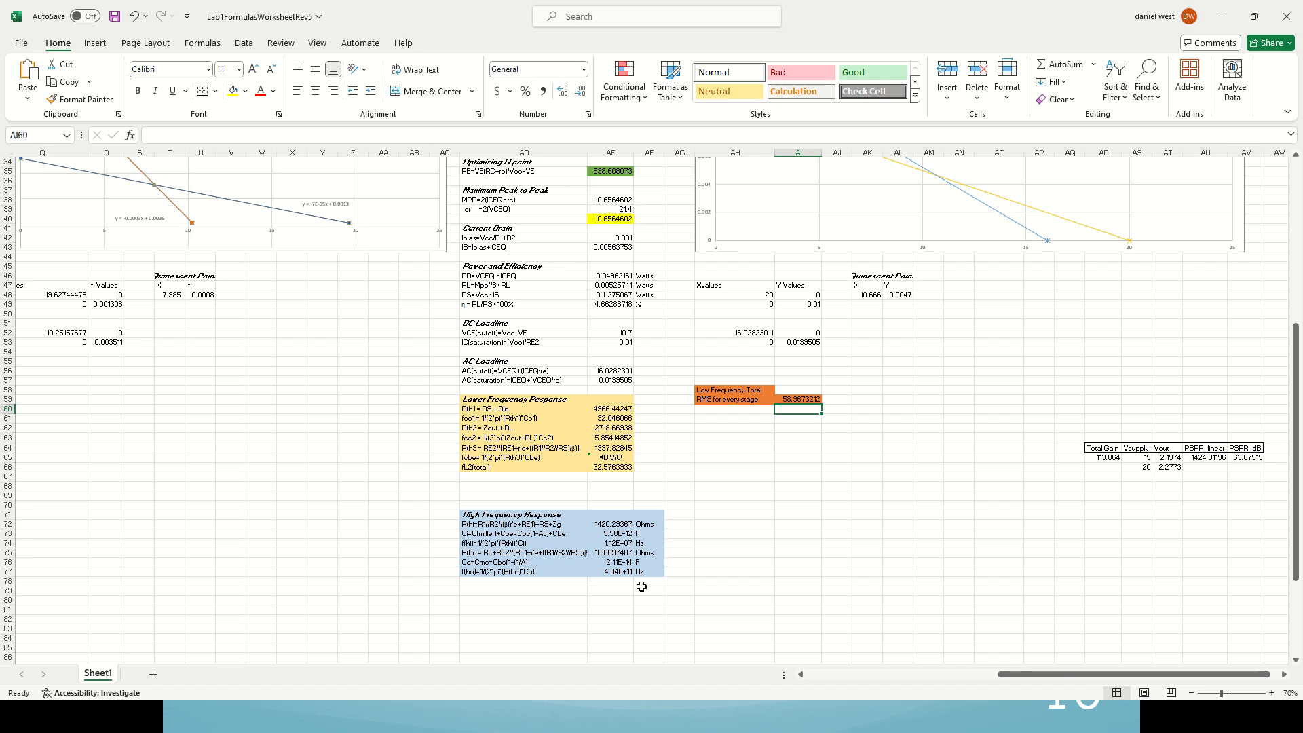
{"action": "left_click_drag", "start_coordinate": [1062, 674], "coordinate": [857, 699]}
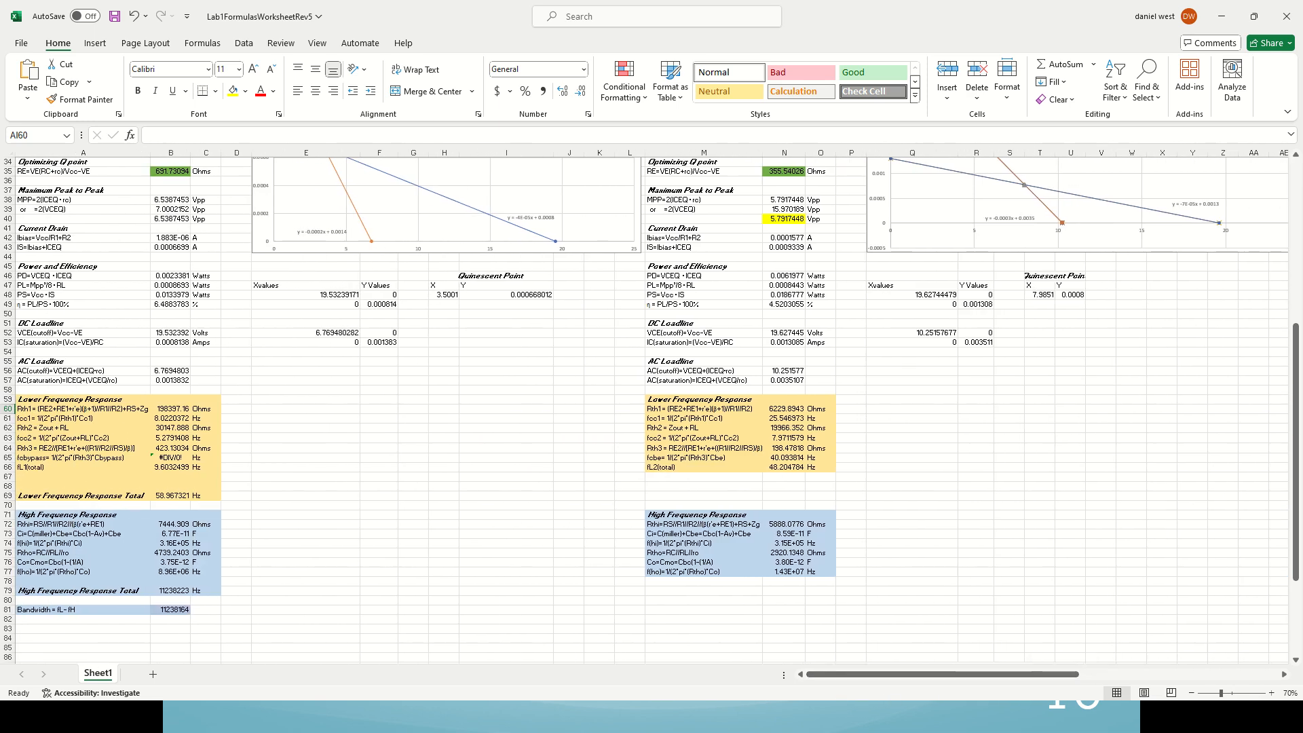
Step: Switch to LTspice, close the waveform plot and maximize the amplifier schematic
{"action": "key", "text": "alt+Tab"}
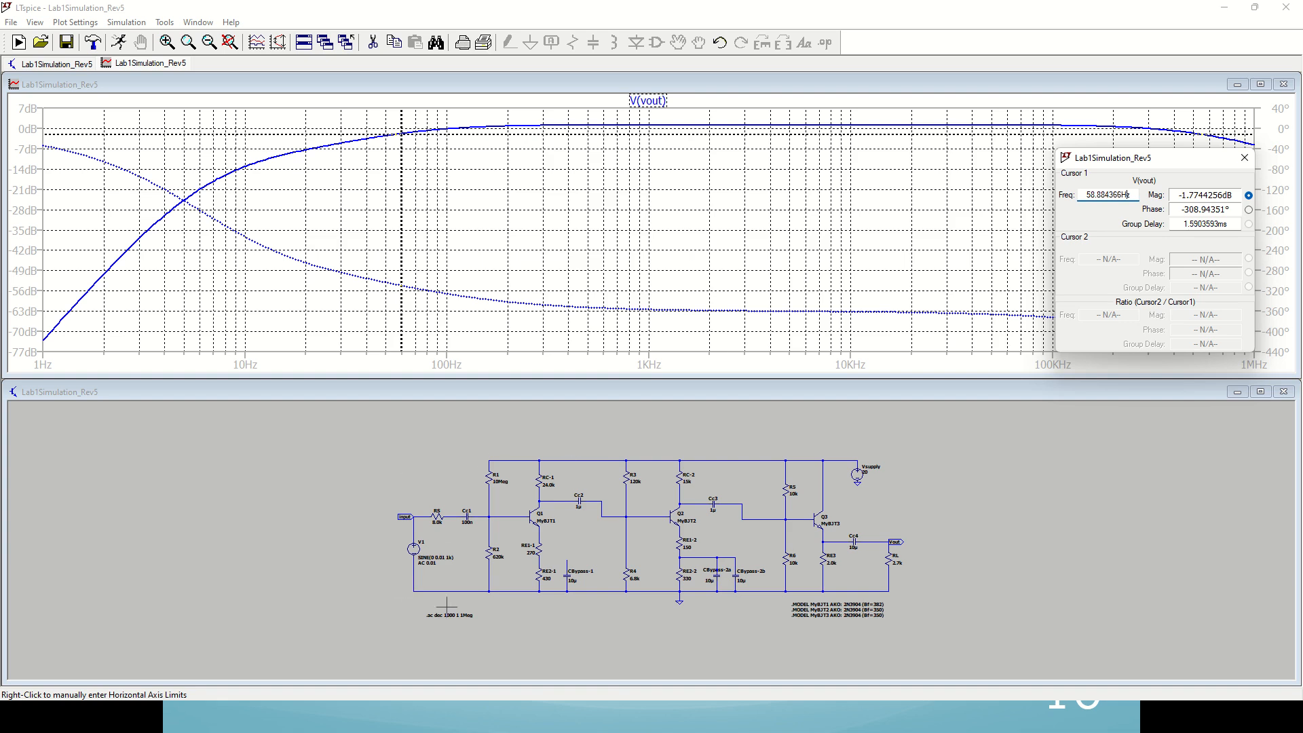
{"action": "left_click", "coordinate": [1284, 84]}
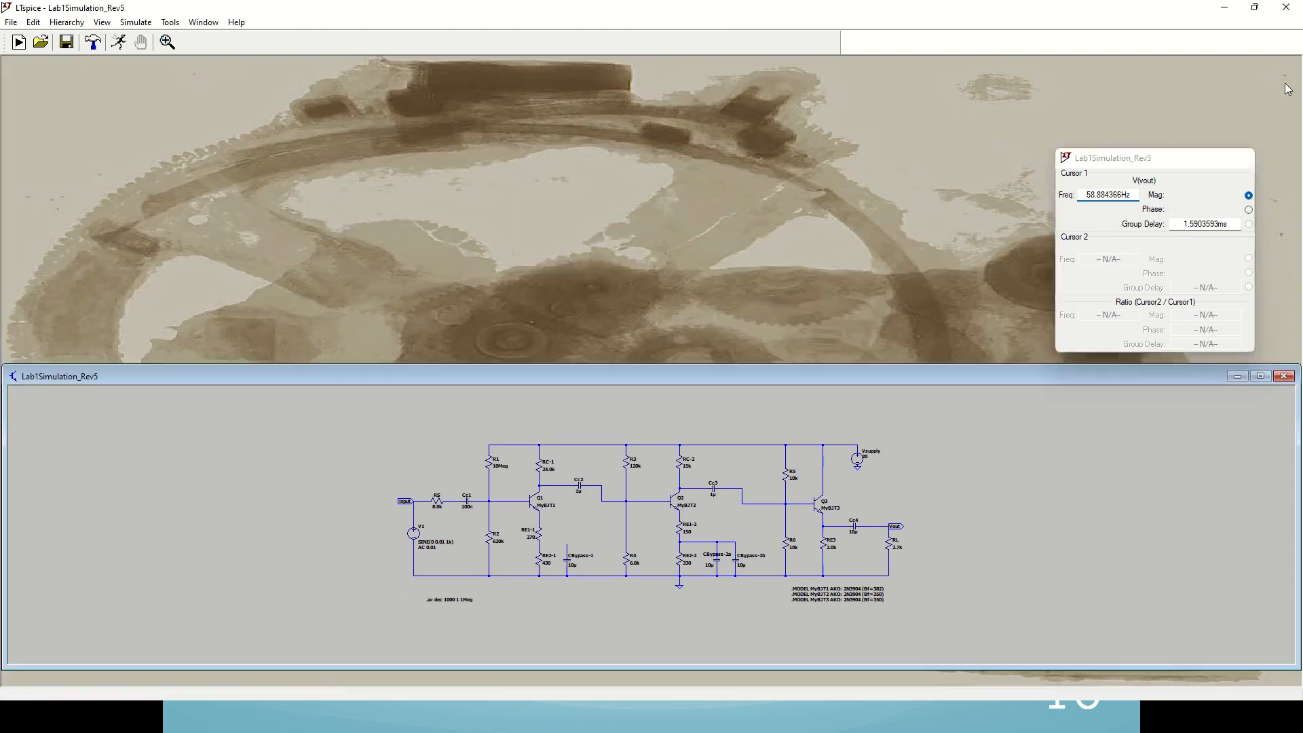
{"action": "left_click", "coordinate": [1261, 378]}
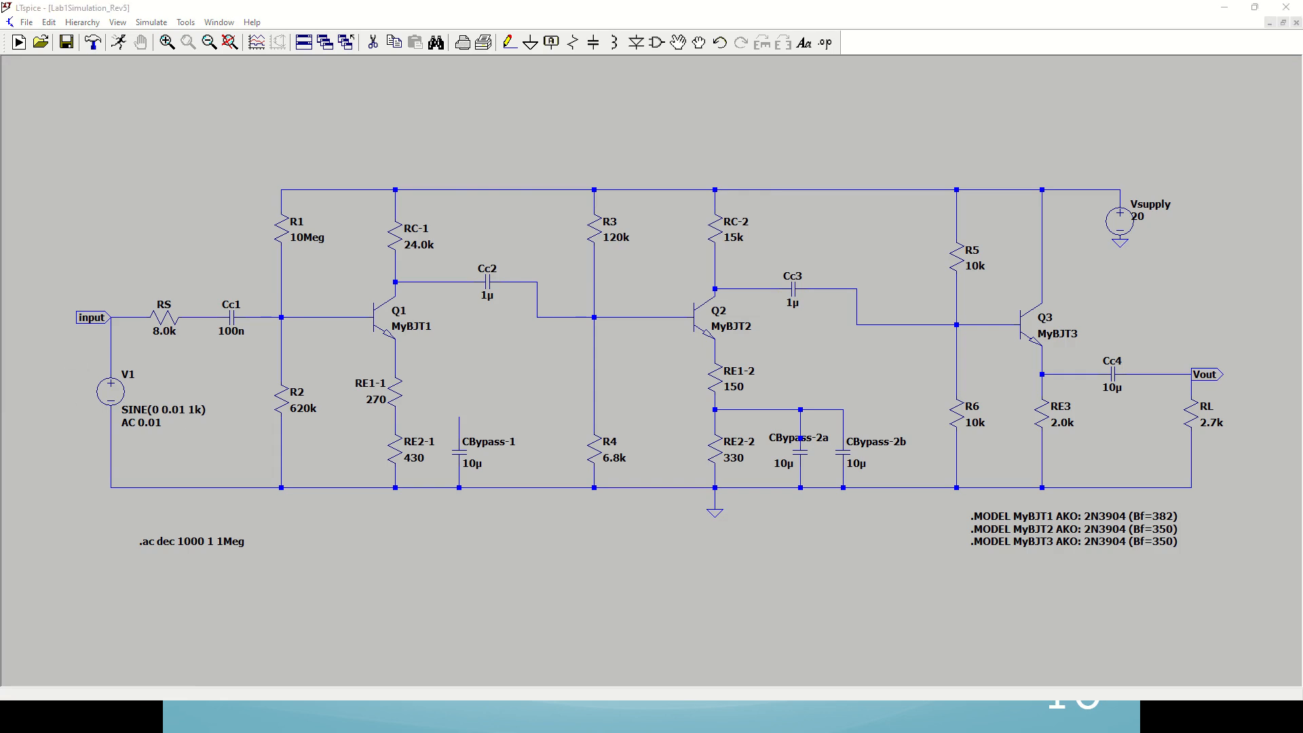
Step: Review the Stages 1 & 2 calculations slide in PowerPoint and inspect the first-stage Zg input in cell B13 of the Excel worksheet
{"action": "key", "text": "alt+Tab"}
{"action": "key", "text": "Left"}
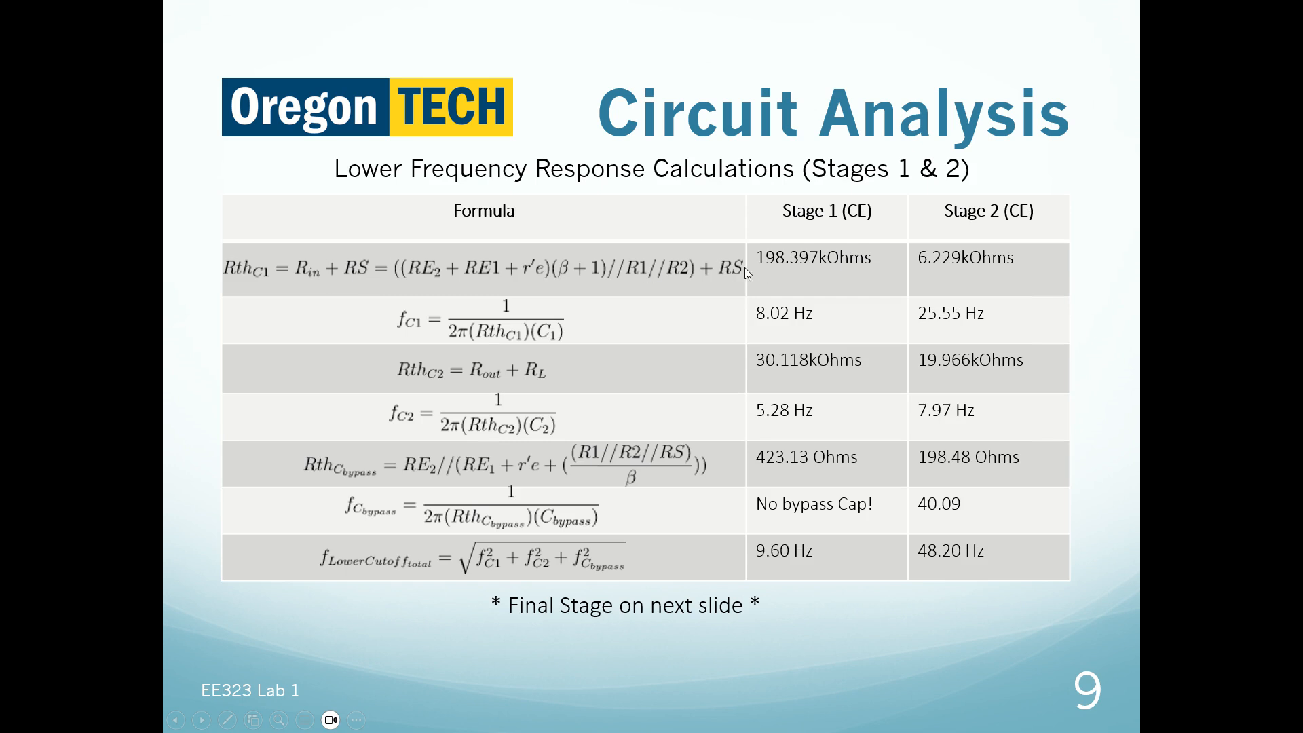
{"action": "key", "text": "alt+Tab"}
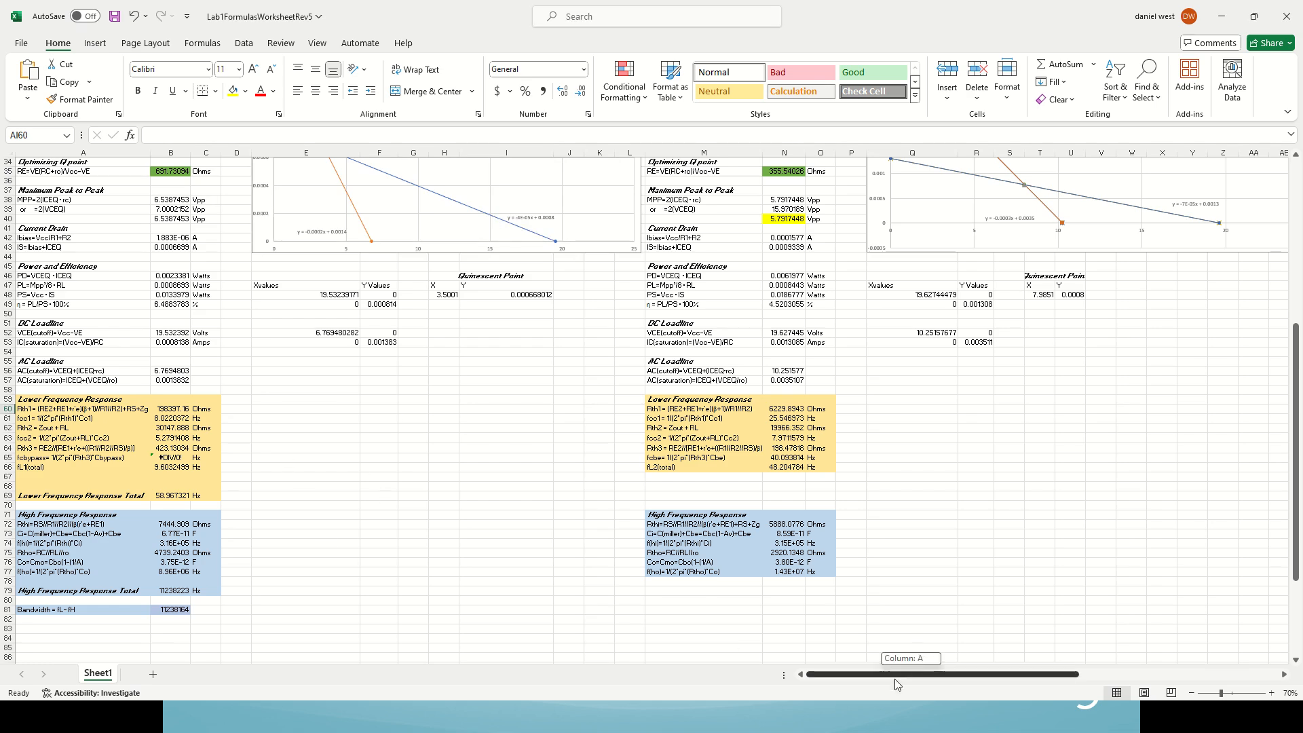
{"action": "scroll", "coordinate": [359, 539], "scroll_direction": "up", "scroll_amount": 4}
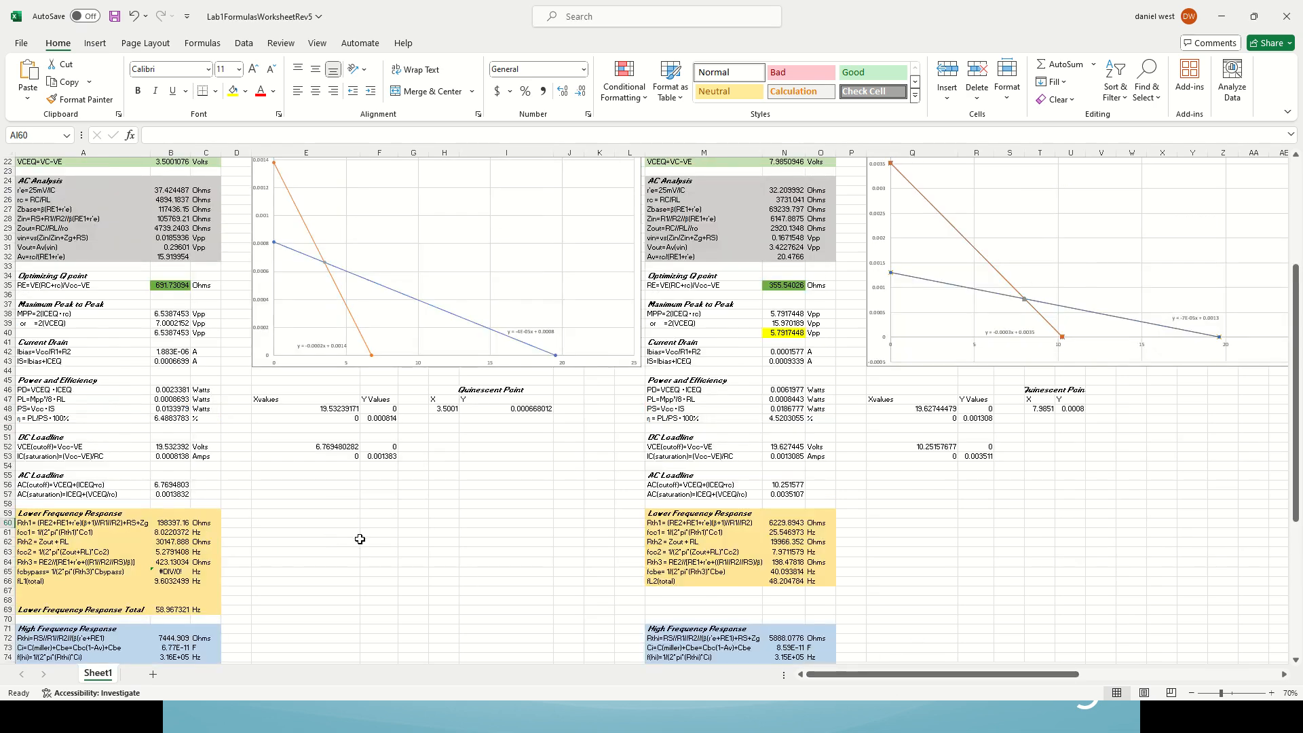
{"action": "scroll", "coordinate": [360, 539], "scroll_direction": "up", "scroll_amount": 7}
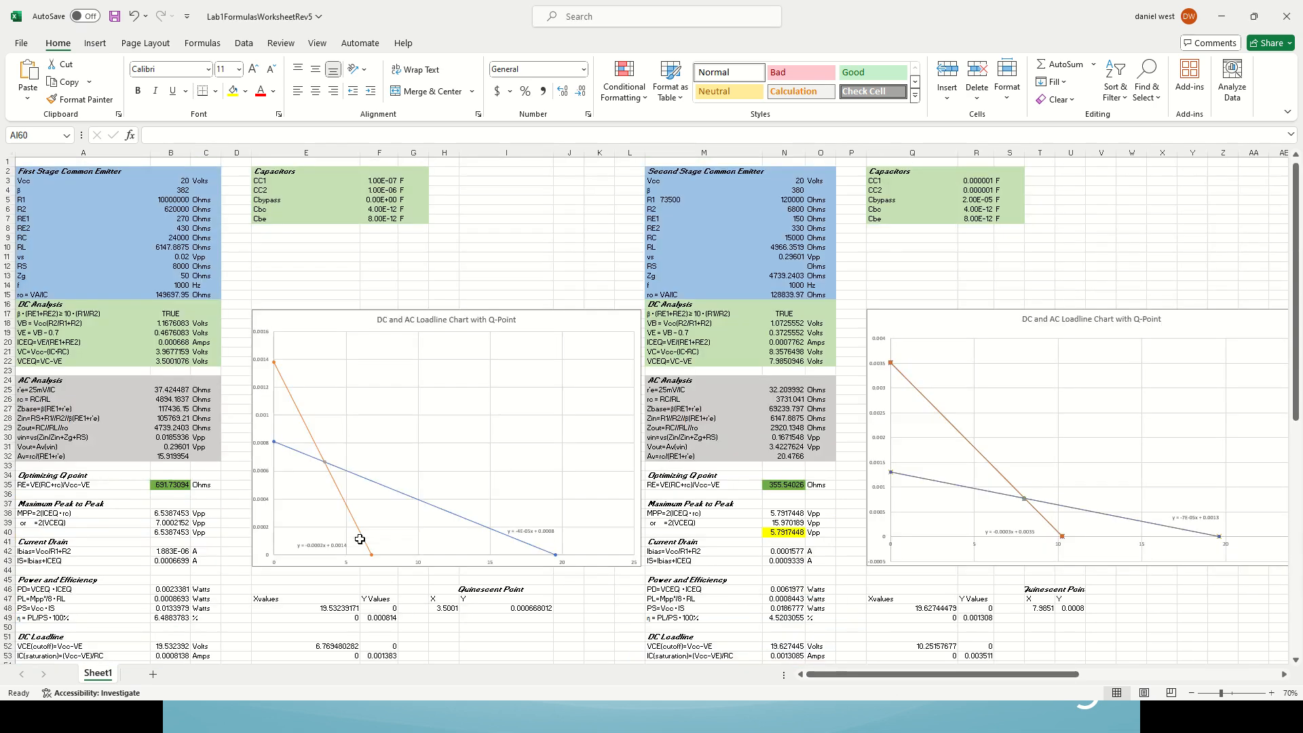
{"action": "left_click", "coordinate": [37, 276]}
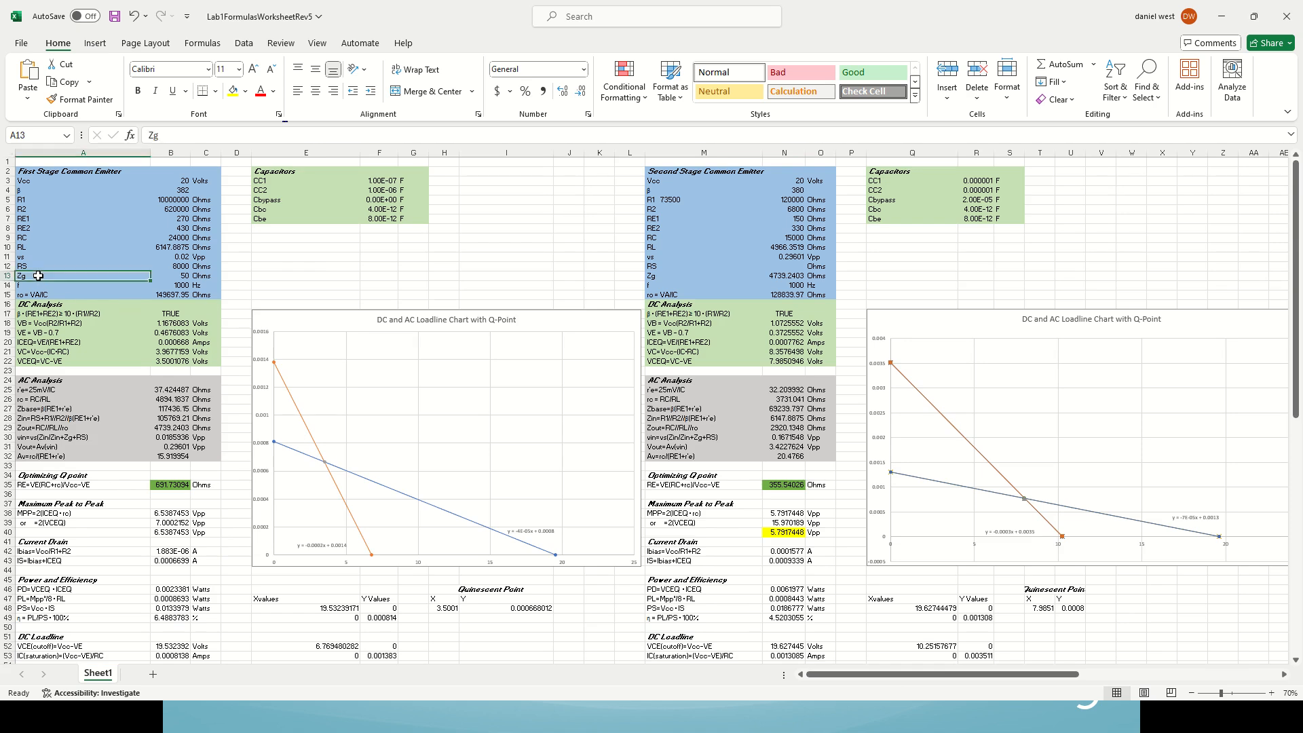
{"action": "left_click", "coordinate": [166, 276]}
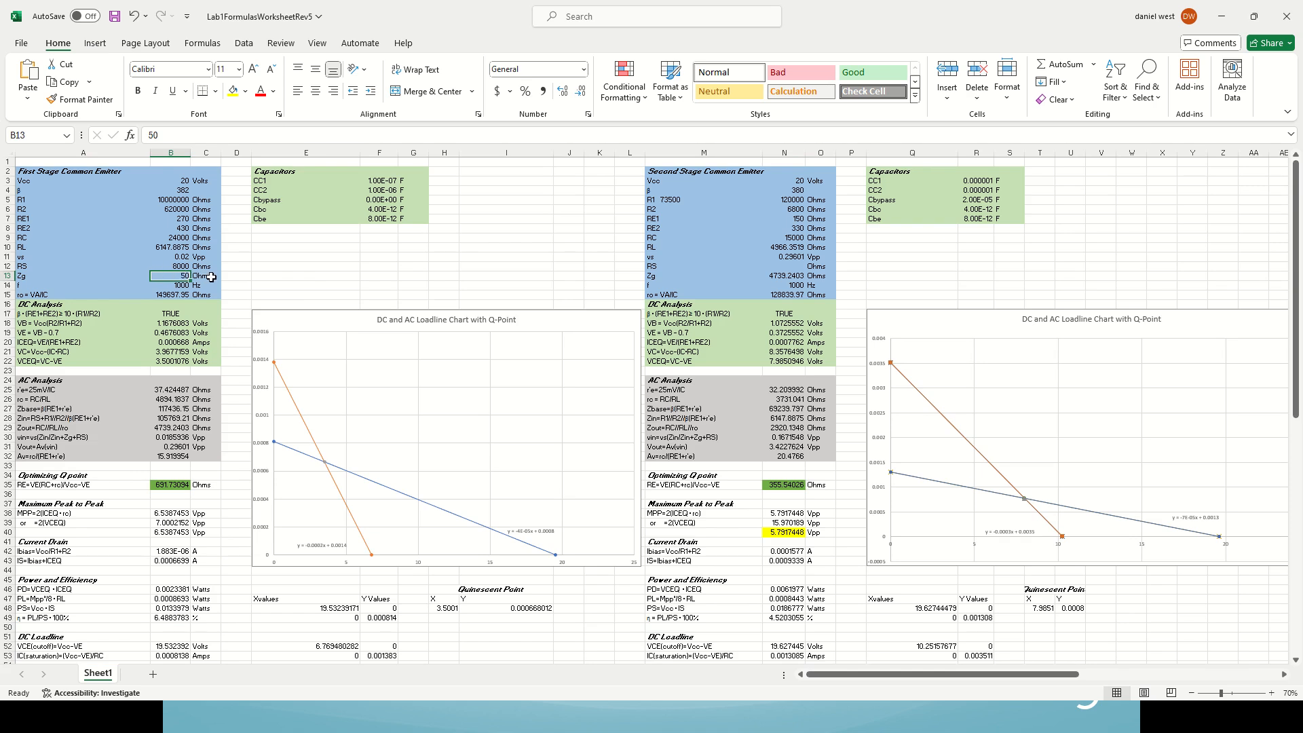
Step: Examine the first-stage Rth1 formula in B60 and trace its references to the component and AC analysis cells
{"action": "scroll", "coordinate": [166, 415], "scroll_direction": "down", "scroll_amount": 6}
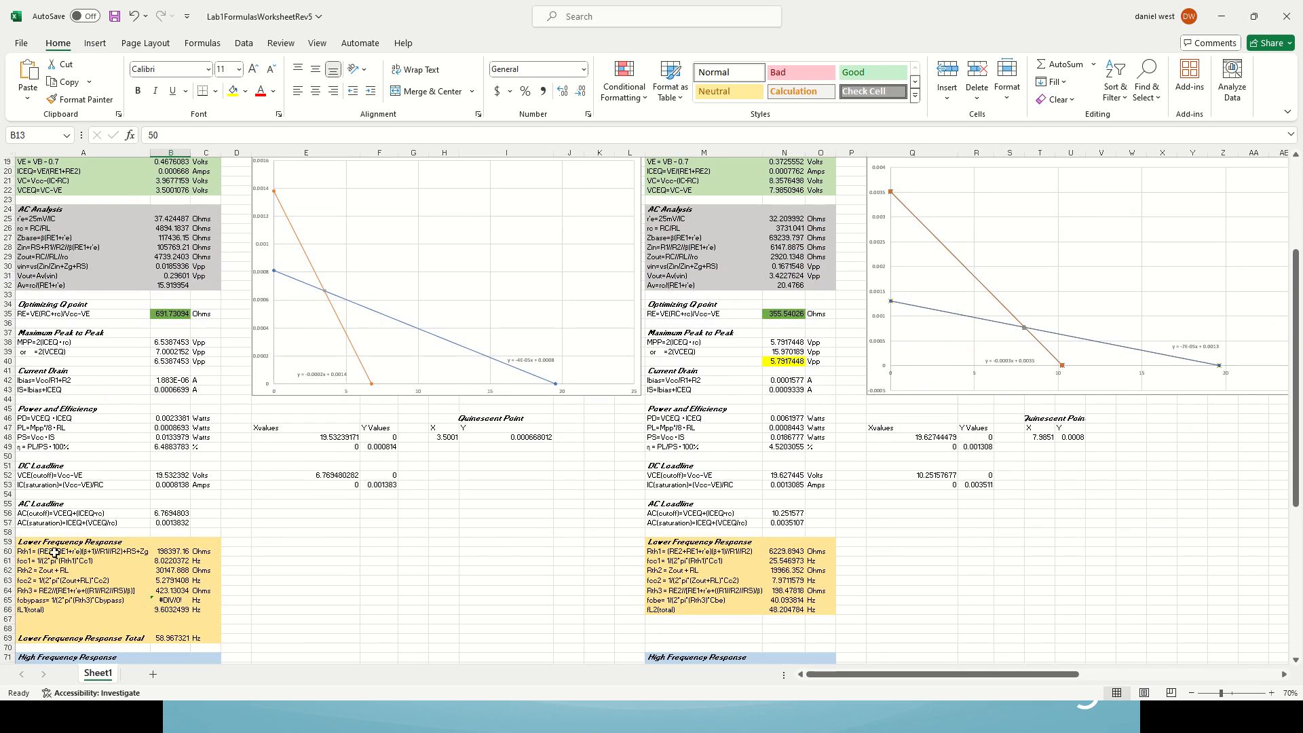
{"action": "left_click", "coordinate": [171, 551]}
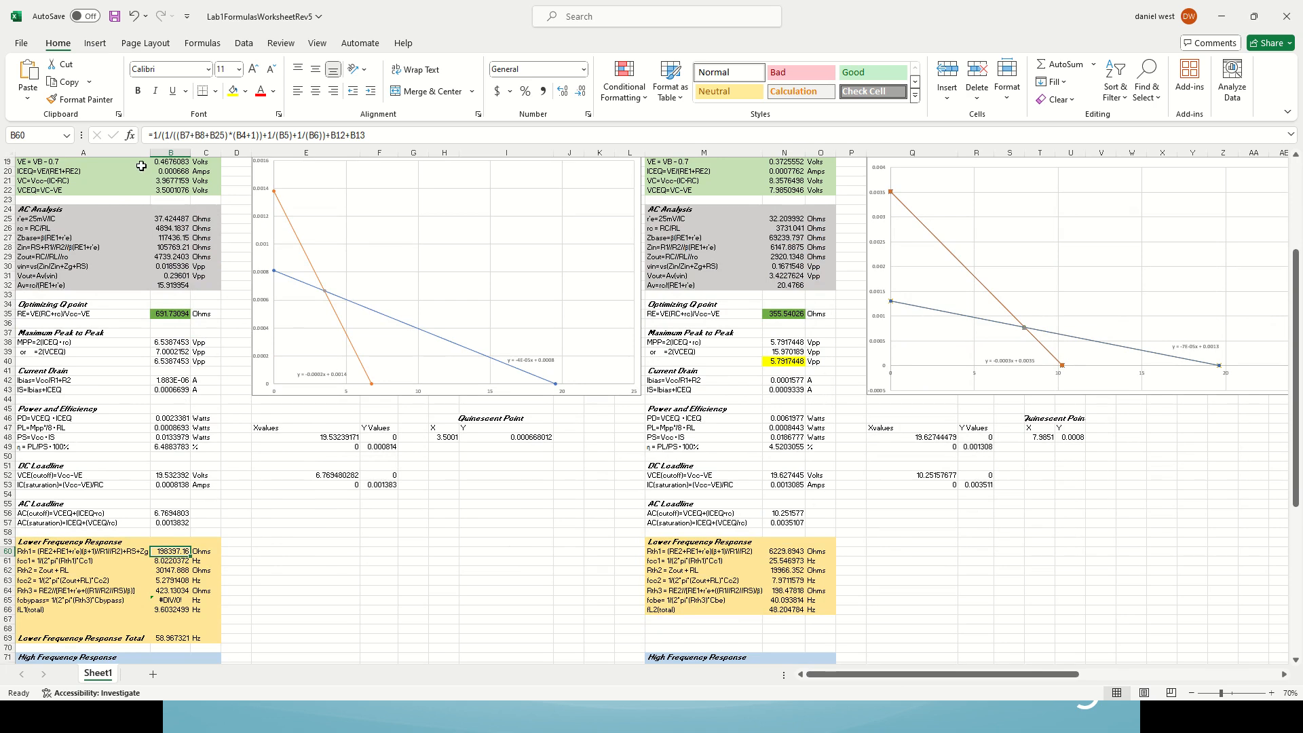
{"action": "left_click", "coordinate": [398, 135]}
{"action": "scroll", "coordinate": [269, 603], "scroll_direction": "up", "scroll_amount": 2}
{"action": "scroll", "coordinate": [268, 603], "scroll_direction": "up", "scroll_amount": 4}
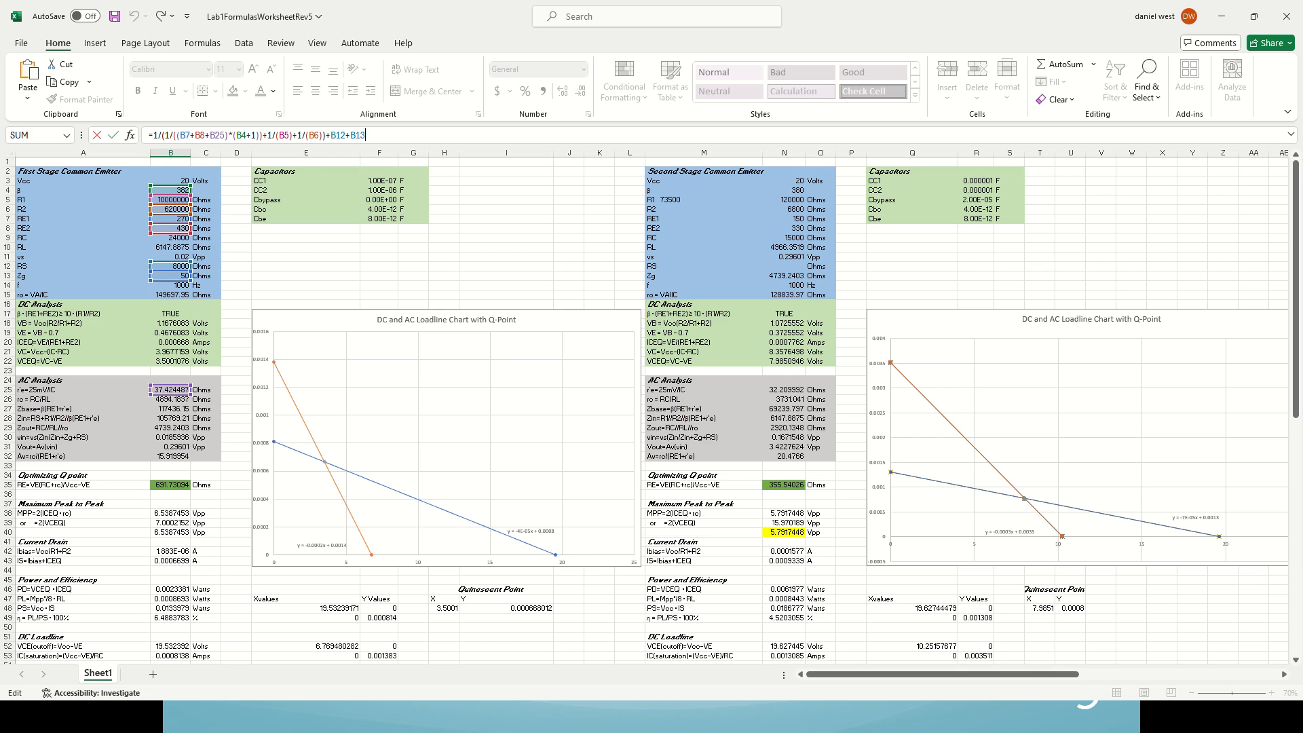
Step: In LTspice, delete the wire connecting CBypass-2a to the node between RE1-2 and RE2-2
{"action": "key", "text": "alt+Tab"}
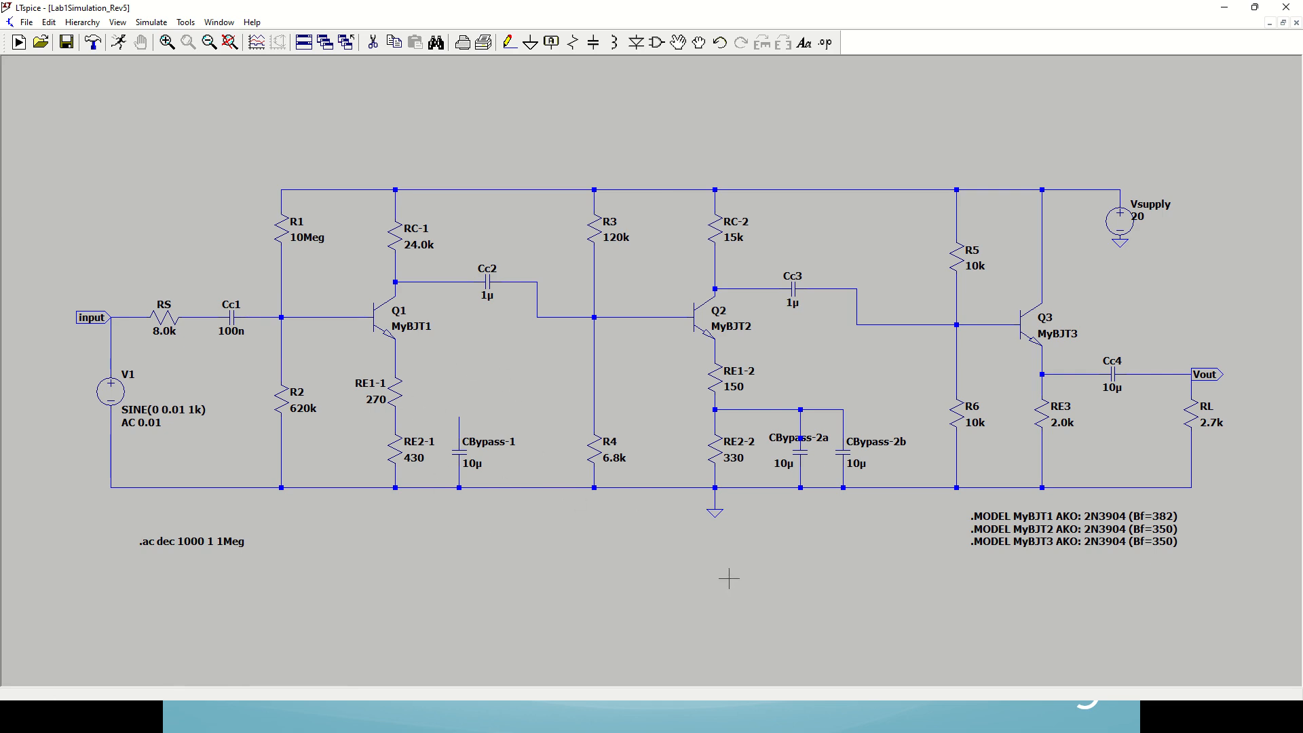
{"action": "key", "text": "F5"}
{"action": "left_click", "coordinate": [802, 426]}
{"action": "key", "text": "Escape"}
{"action": "key", "text": "Delete"}
Step: Wire the open end of CBypass-1 to the emitter node between RE1-1 and RE2-1
{"action": "key", "text": "F3"}
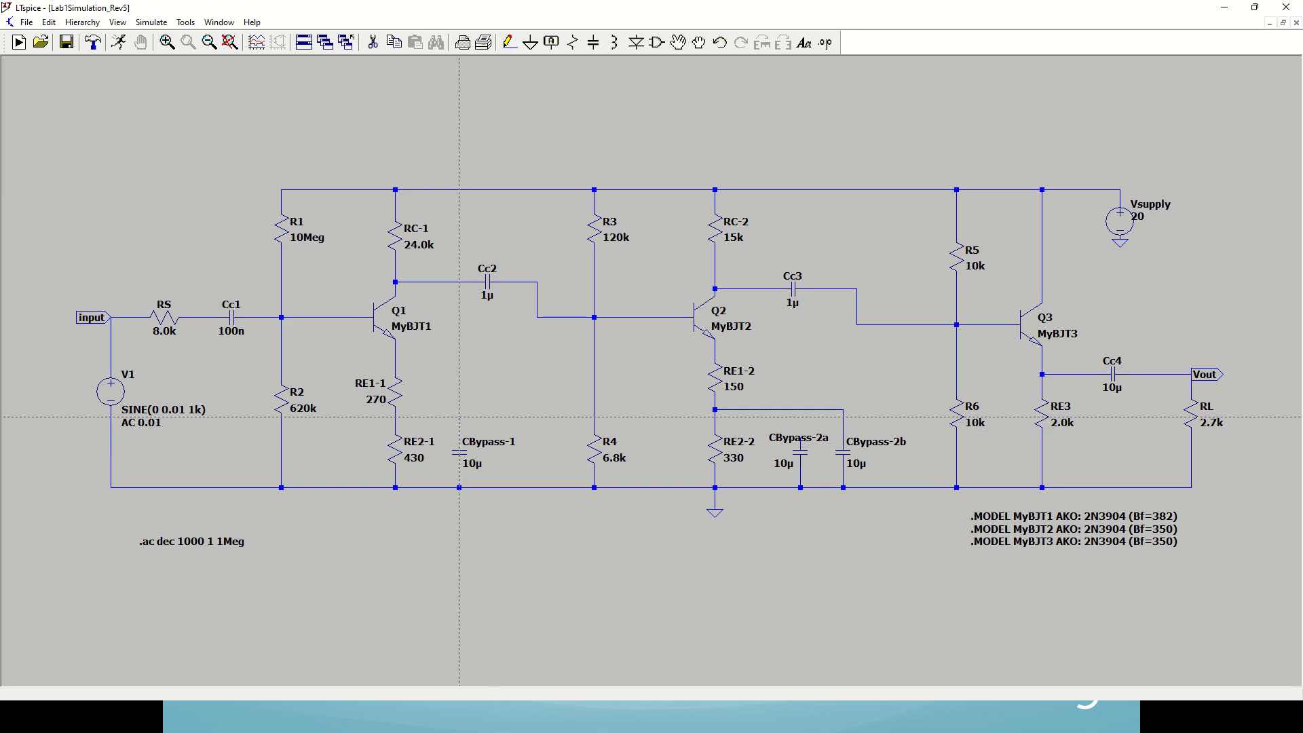
{"action": "left_click", "coordinate": [460, 416]}
{"action": "left_click", "coordinate": [395, 417]}
{"action": "key", "text": "Escape"}
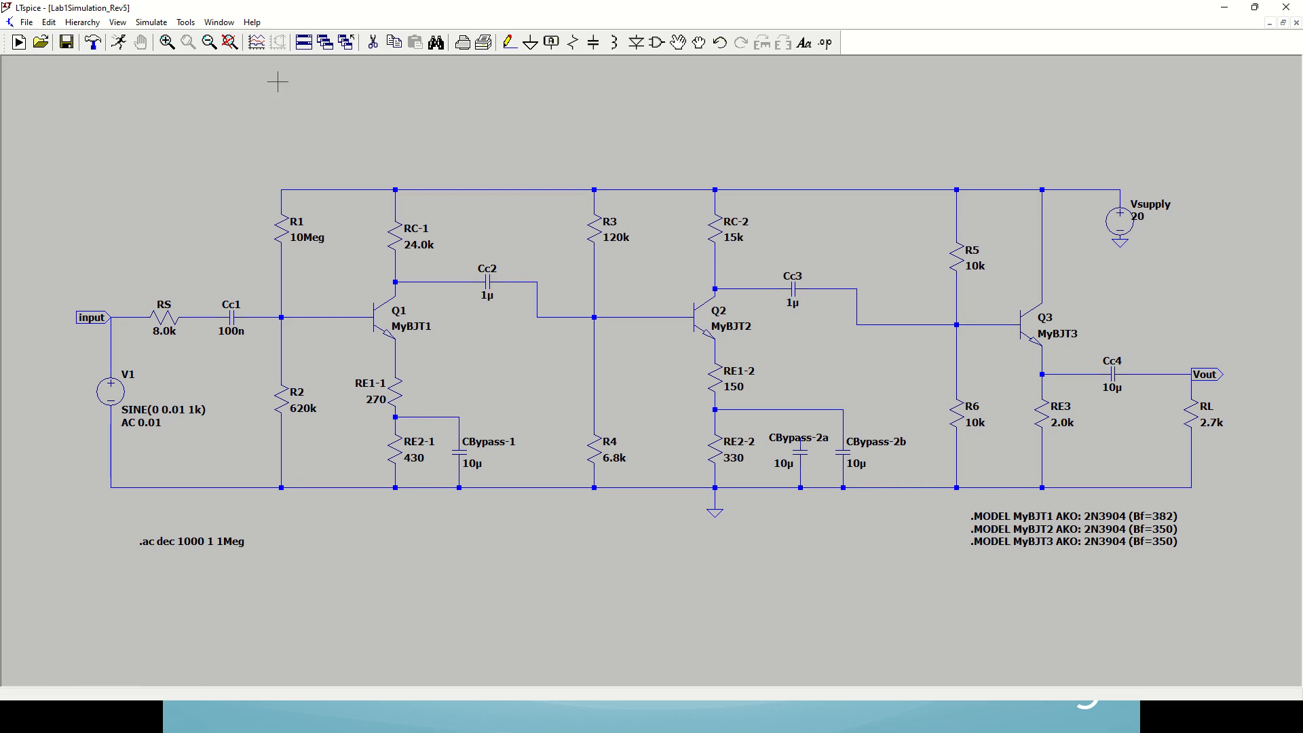
Step: Run the AC analysis on the modified circuit and plot the Vout node with a cursor attached to its trace
{"action": "left_click", "coordinate": [120, 44]}
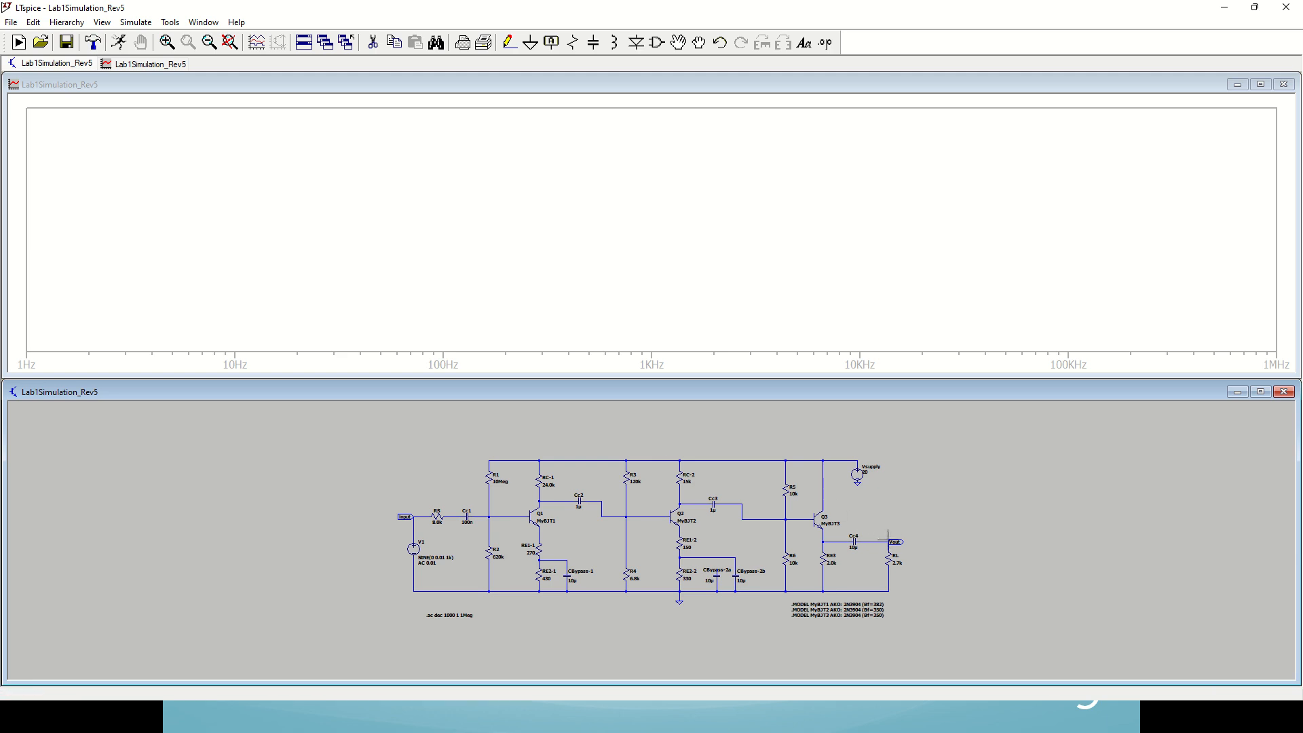
{"action": "left_click", "coordinate": [892, 540]}
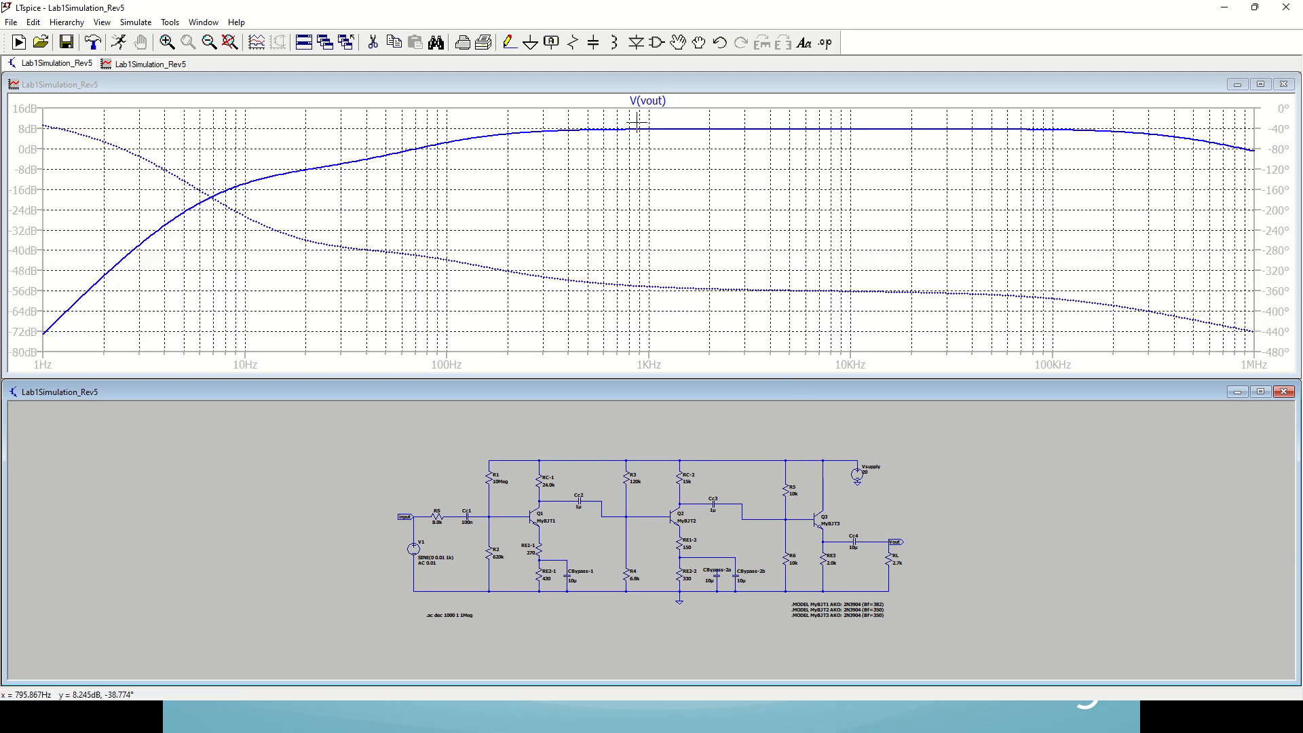
{"action": "mouse_move", "coordinate": [0, 506]}
{"action": "left_mouse_down"}
{"action": "mouse_move", "coordinate": [1143, 155]}
{"action": "mouse_move", "coordinate": [1210, 161]}
{"action": "left_mouse_up"}
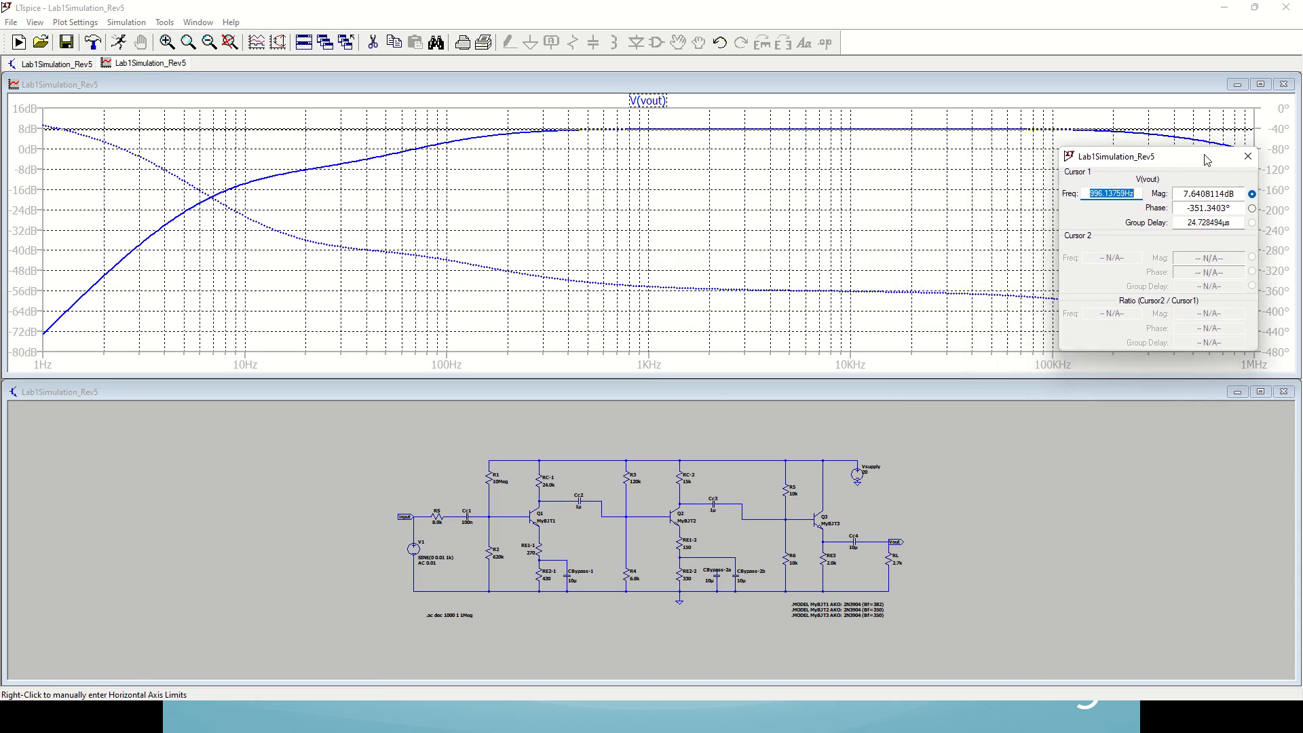
Step: Measure the V(vout) midband magnitude with cursor 1 and the frequency where the low end falls 3 dB below it
{"action": "left_click", "coordinate": [649, 129]}
{"action": "left_click_drag", "start_coordinate": [649, 129], "coordinate": [719, 129]}
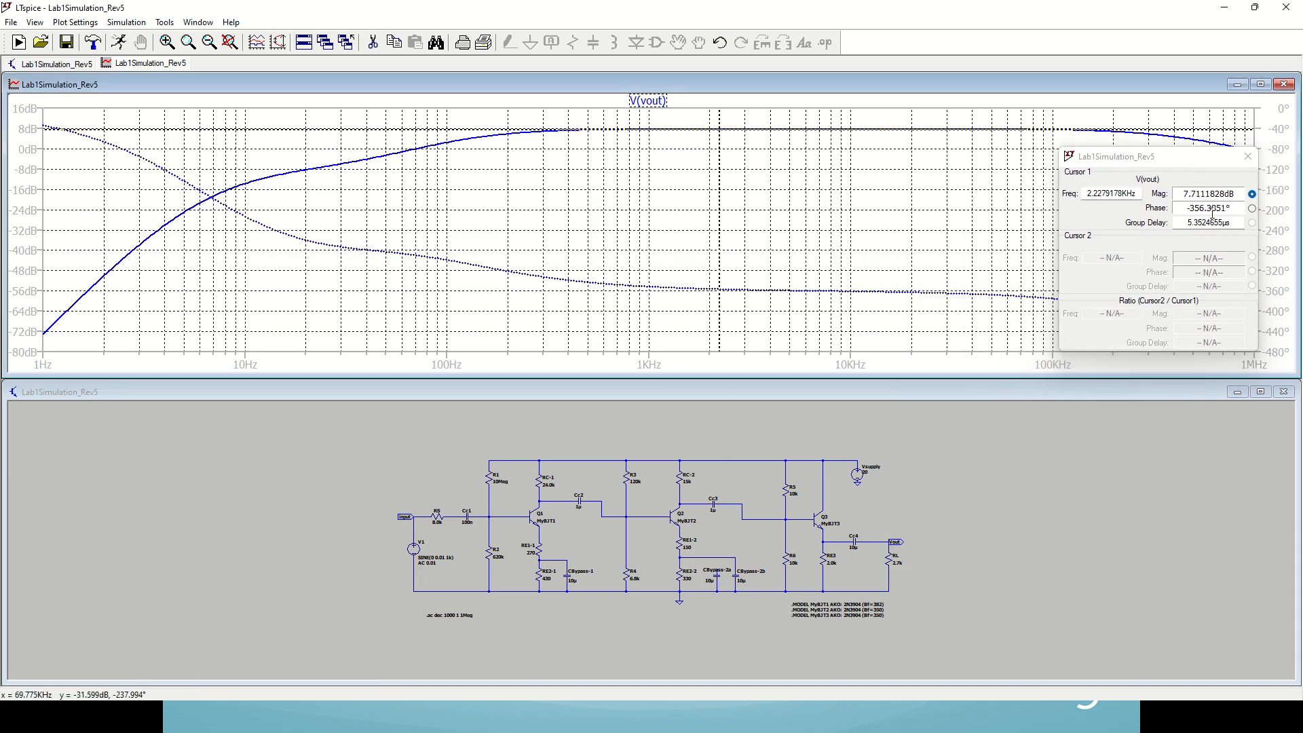
{"action": "left_click_drag", "start_coordinate": [1185, 195], "coordinate": [1202, 194]}
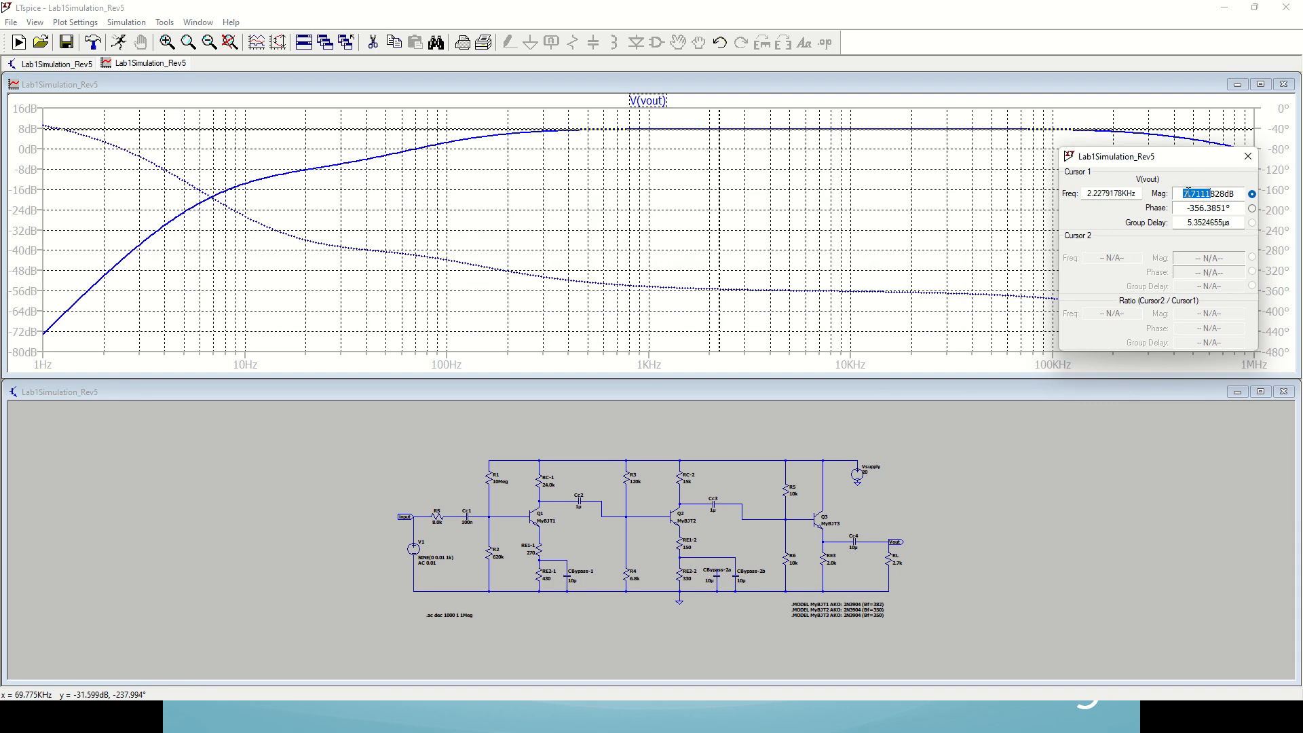
{"action": "left_click", "coordinate": [1215, 193]}
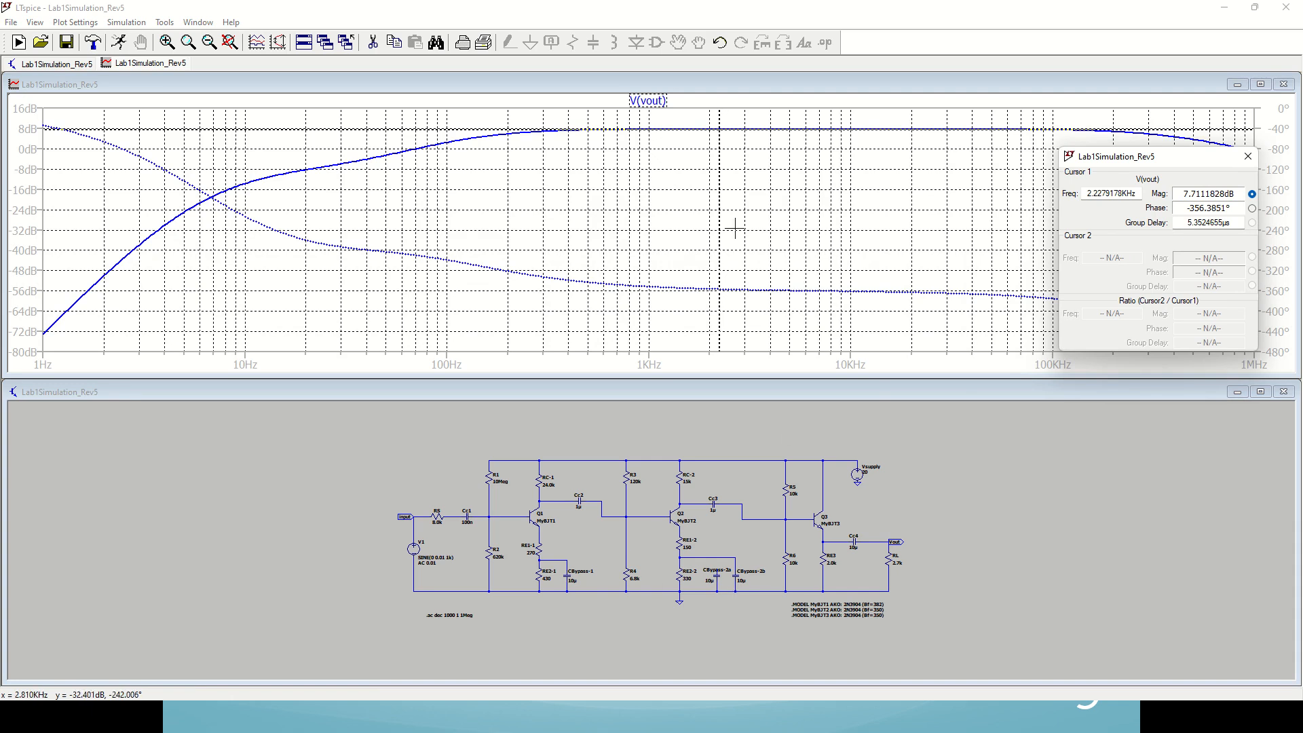
{"action": "left_click_drag", "start_coordinate": [720, 202], "coordinate": [800, 188]}
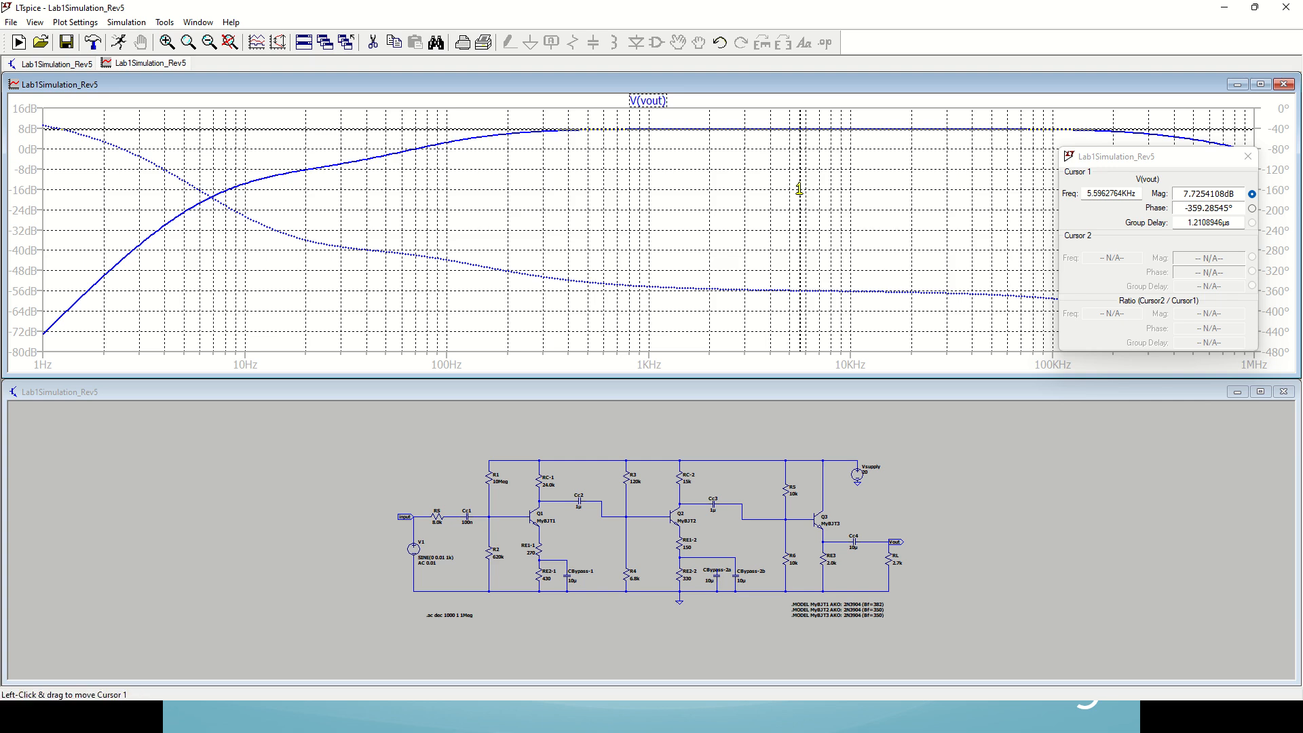
{"action": "left_click_drag", "start_coordinate": [801, 184], "coordinate": [482, 206]}
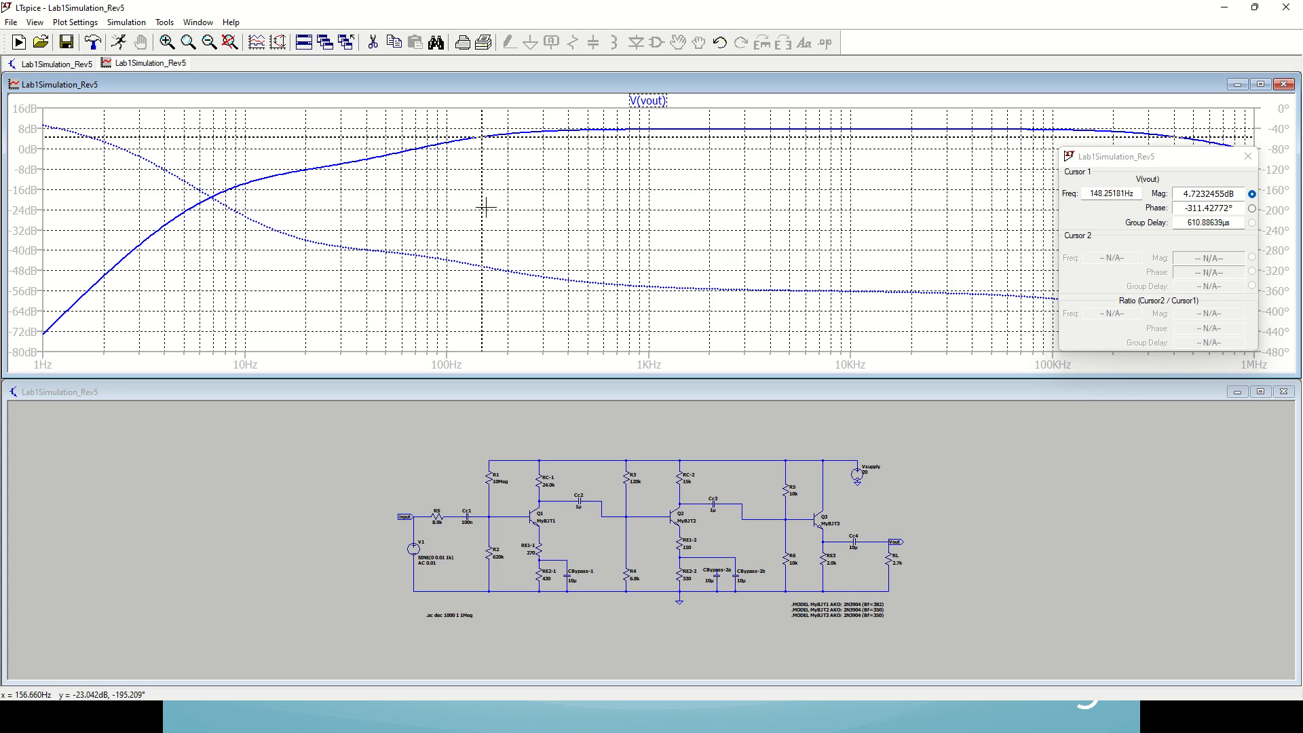
{"action": "left_click_drag", "start_coordinate": [1090, 195], "coordinate": [1133, 193]}
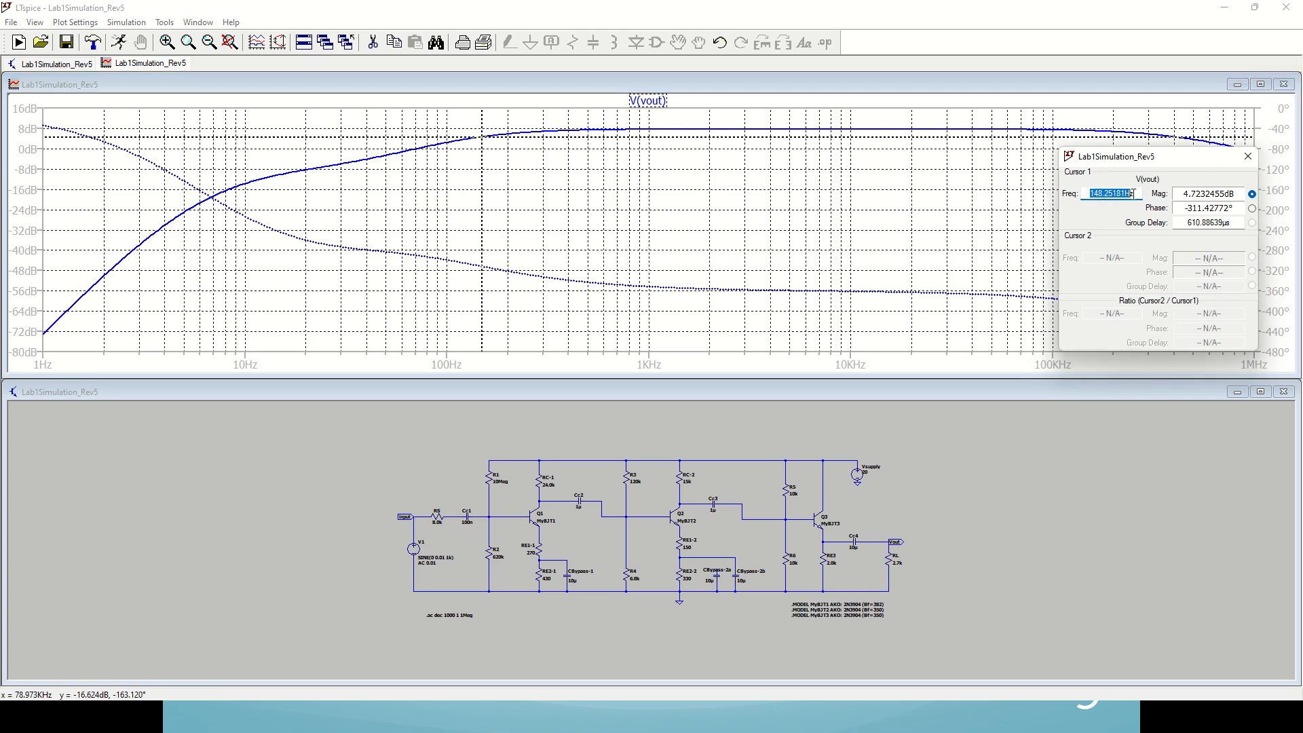
{"action": "left_click", "coordinate": [1141, 191]}
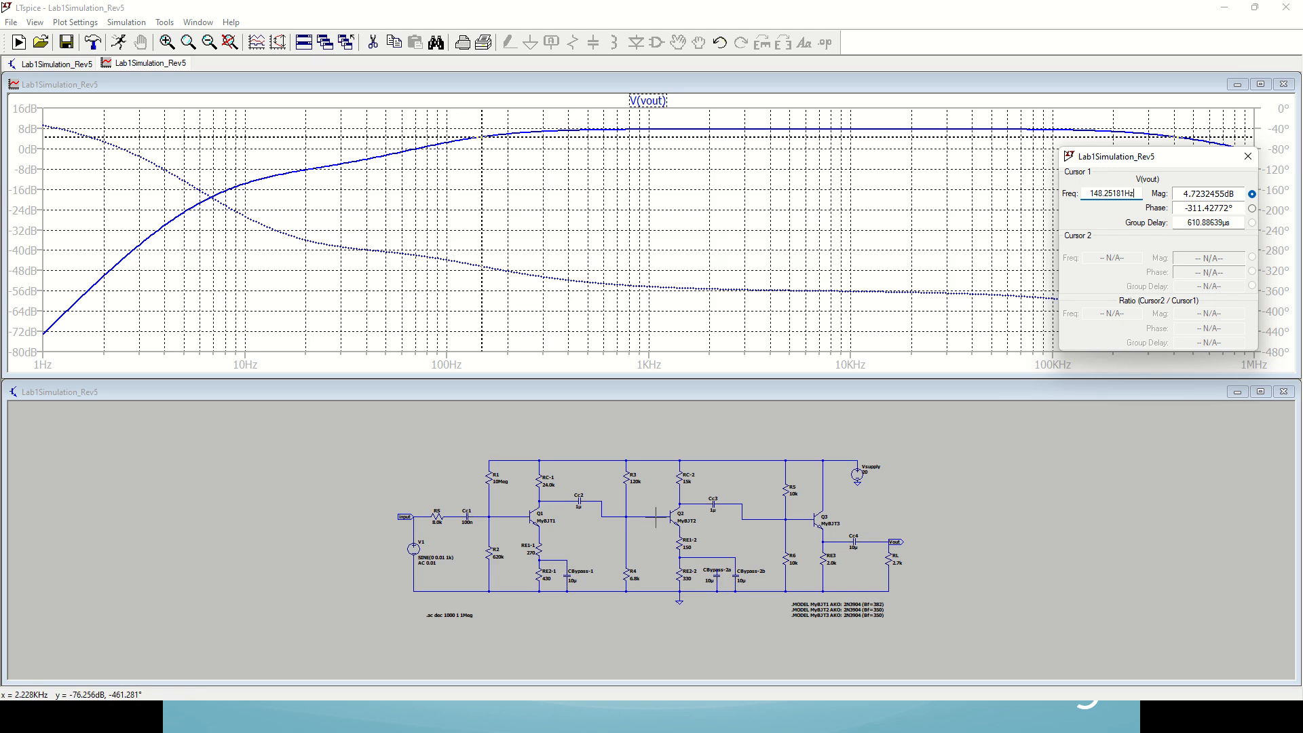
Step: Change the simulation command to a transient analysis with a 10m stop time and run it
{"action": "right_click", "coordinate": [451, 616]}
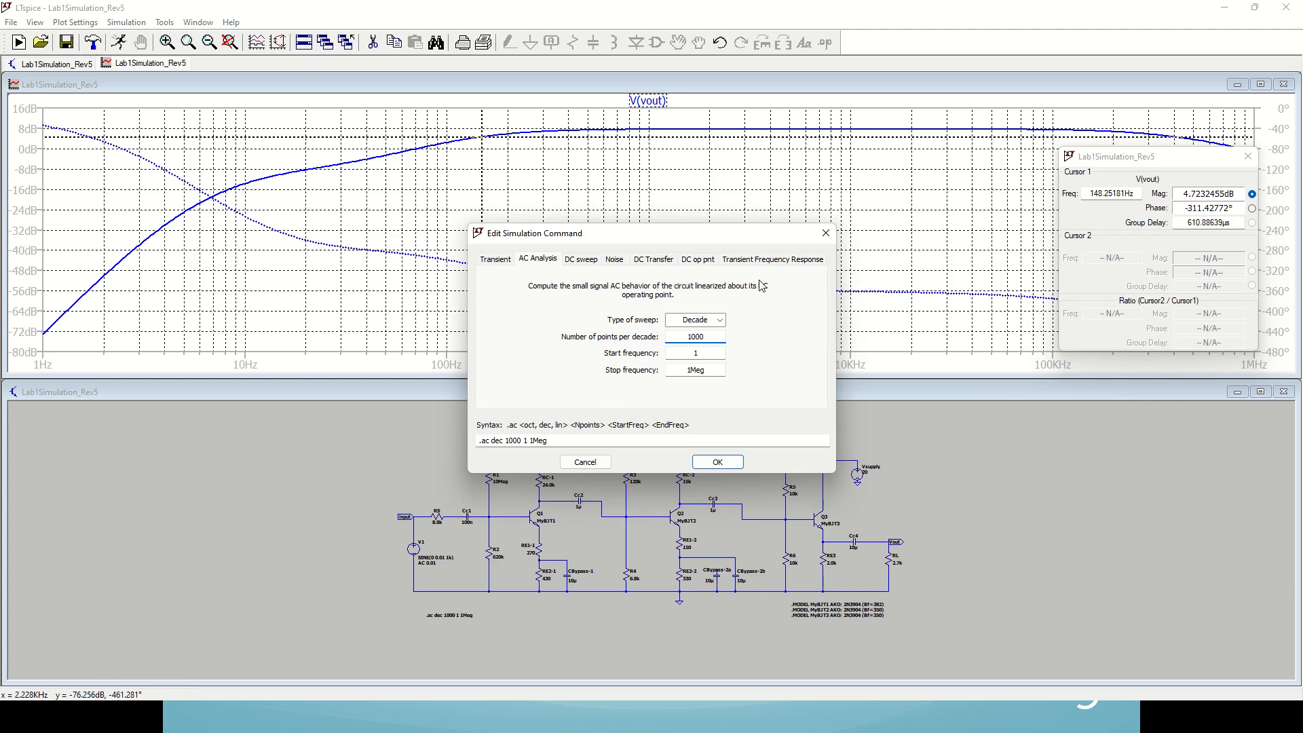
{"action": "left_click", "coordinate": [495, 263]}
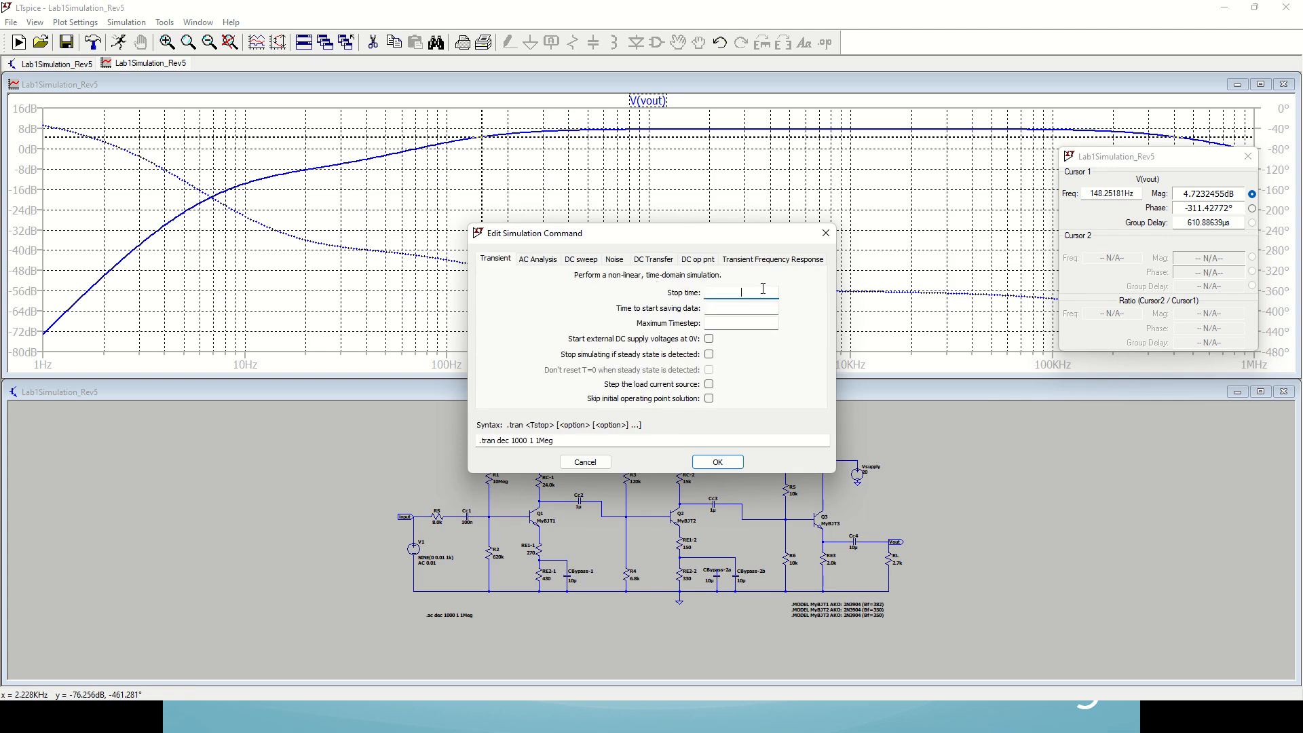
{"action": "type", "text": "10m"}
{"action": "key", "text": "Return"}
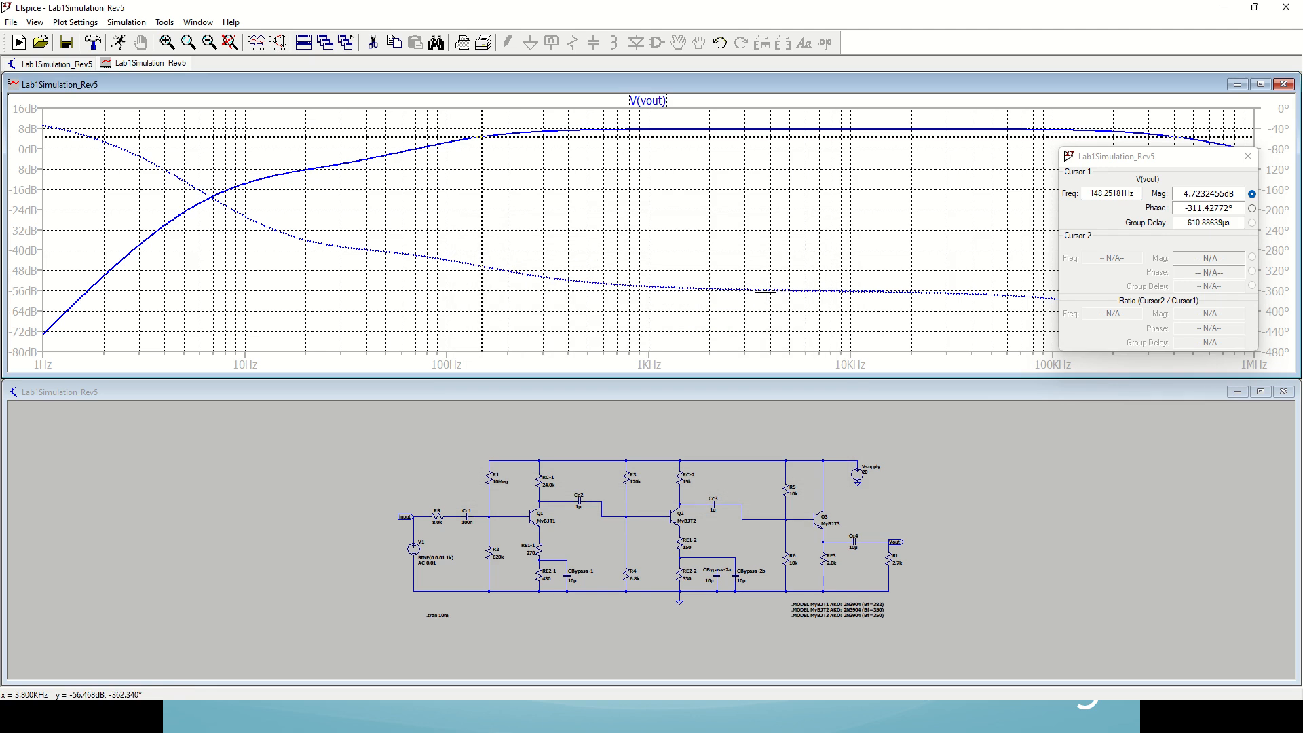
{"action": "left_click", "coordinate": [127, 43]}
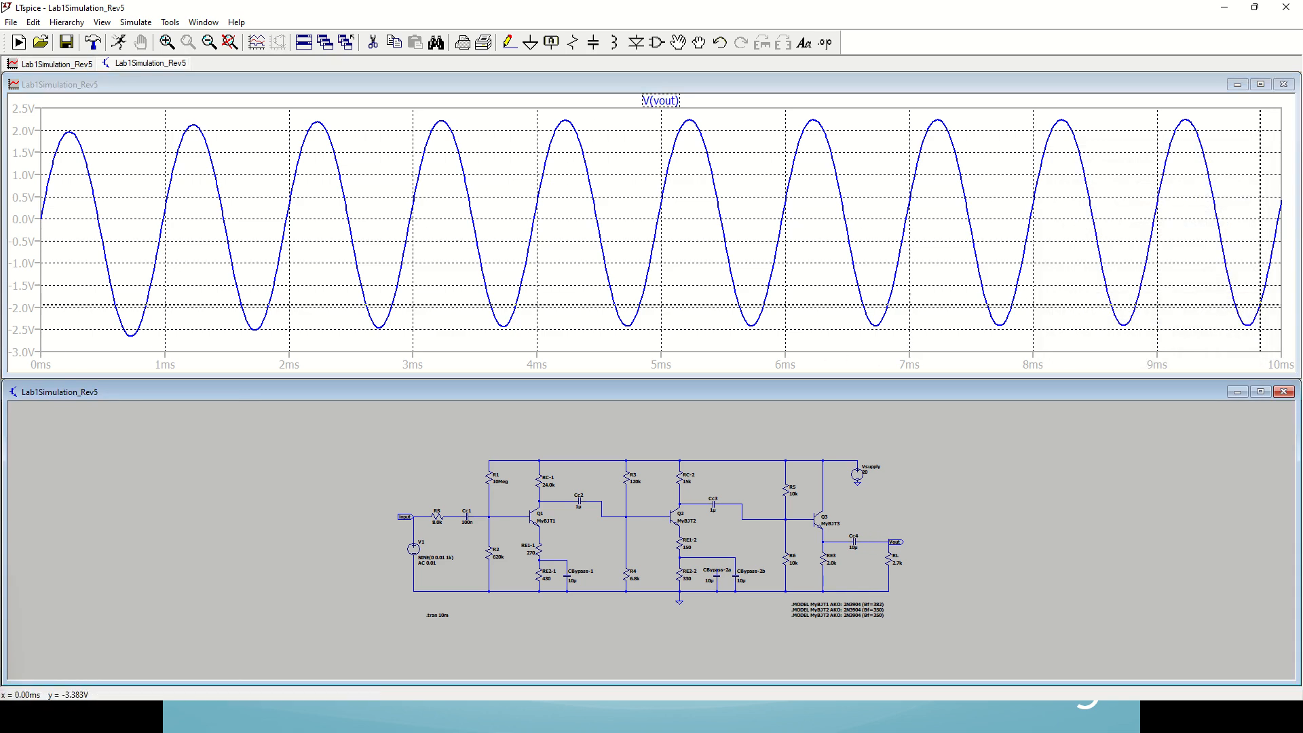
Step: Attach both the 1st and 2nd cursors to the V(vout) transient trace
{"action": "left_click", "coordinate": [661, 100]}
{"action": "right_click", "coordinate": [650, 116]}
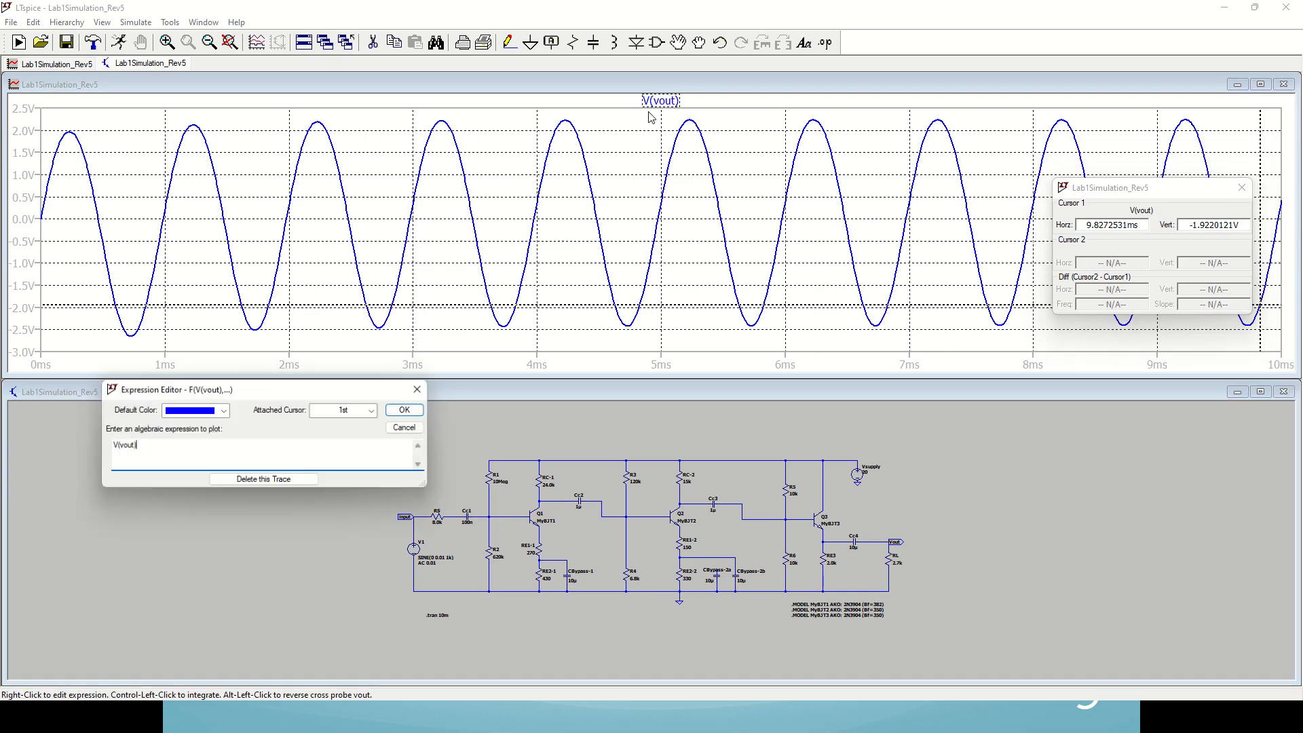
{"action": "left_click", "coordinate": [372, 410]}
{"action": "left_click", "coordinate": [343, 456]}
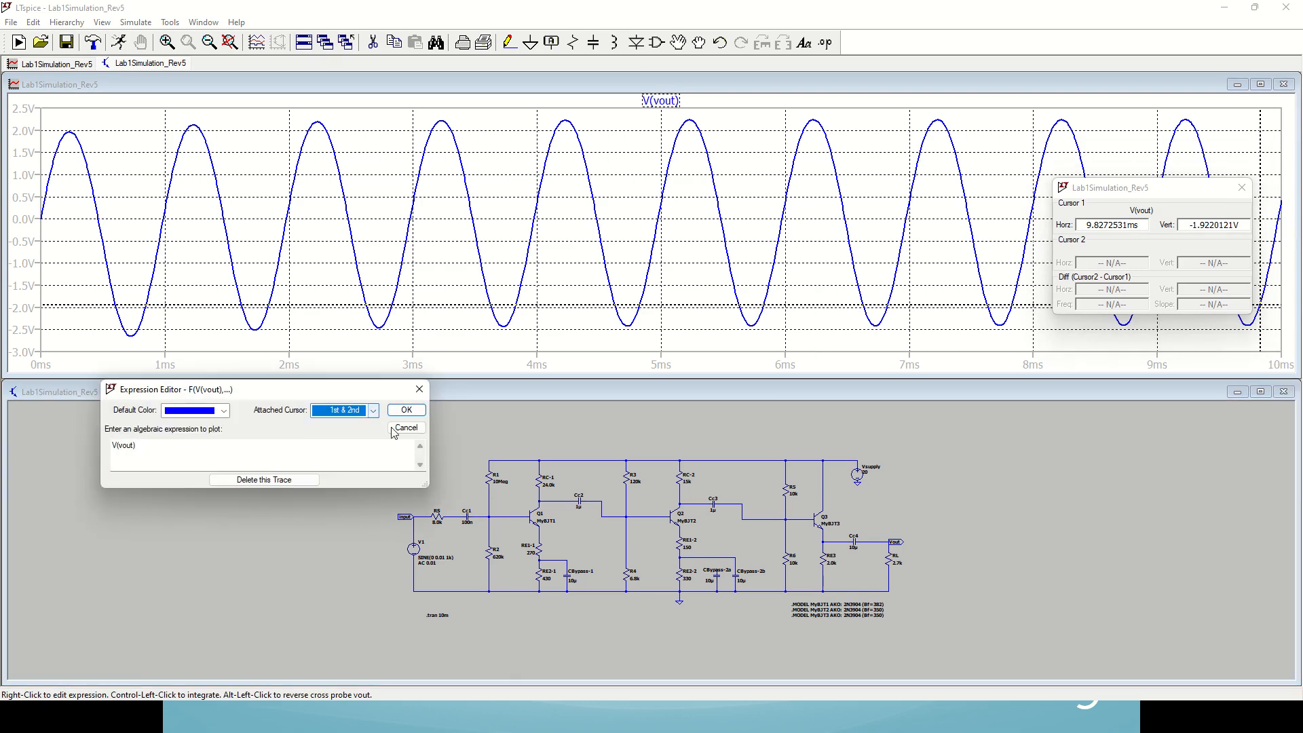
{"action": "left_click", "coordinate": [406, 410]}
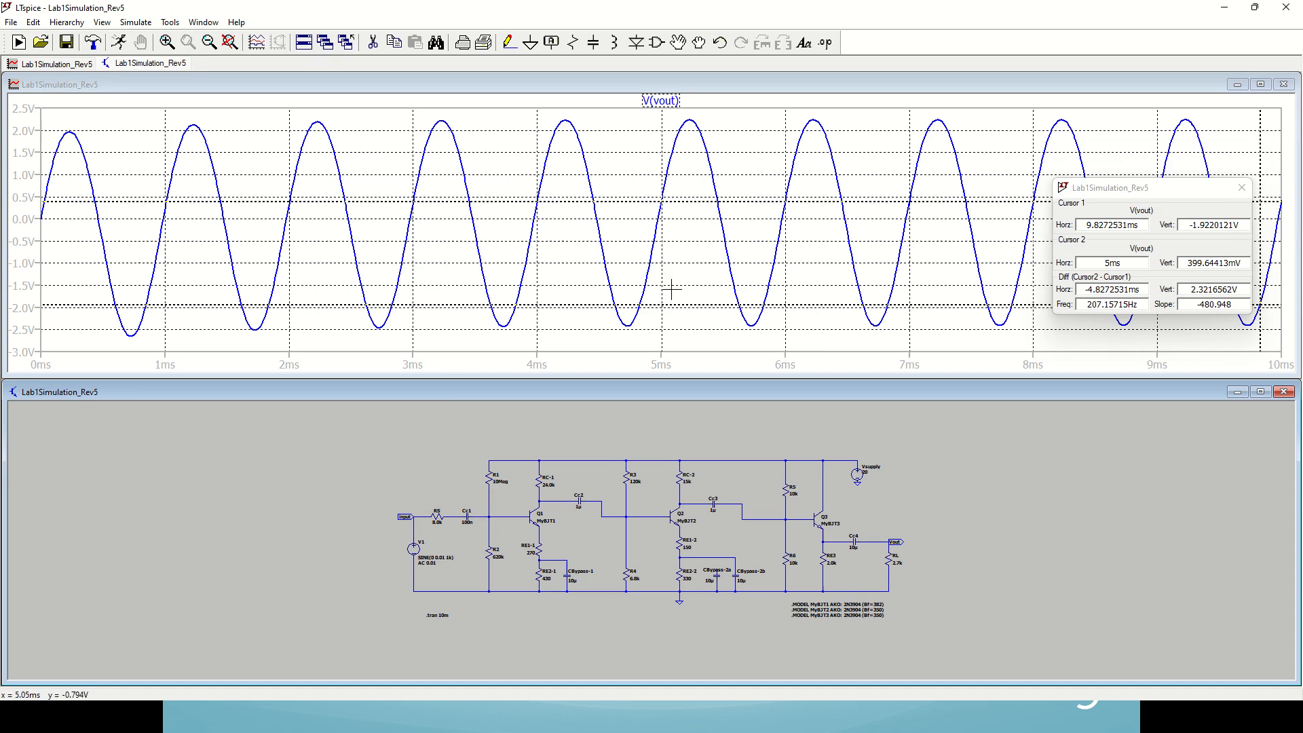
Step: Measure the V(vout) peak-to-peak voltage with cursor 1 on the trough near 4.73 ms and cursor 2 on the following crest
{"action": "left_click_drag", "start_coordinate": [670, 305], "coordinate": [629, 317]}
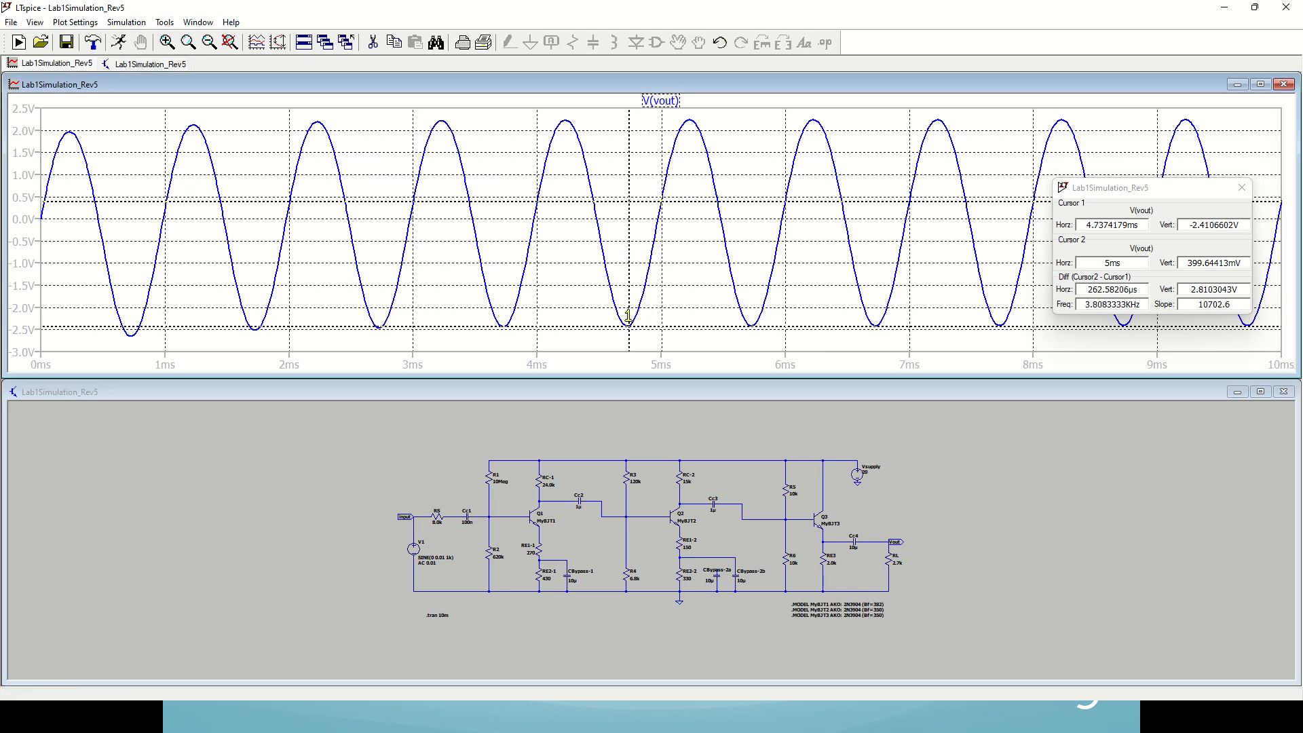
{"action": "left_click_drag", "start_coordinate": [678, 201], "coordinate": [690, 170]}
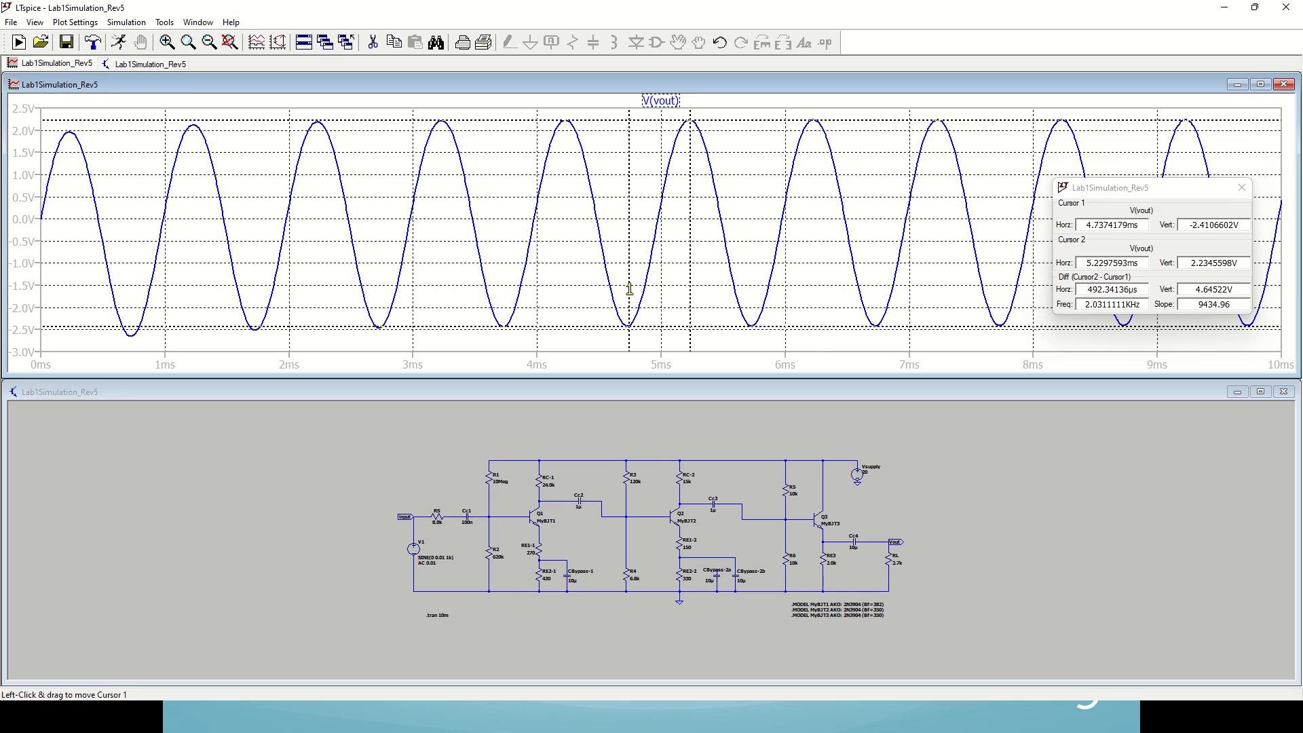
{"action": "left_click_drag", "start_coordinate": [630, 288], "coordinate": [628, 291]}
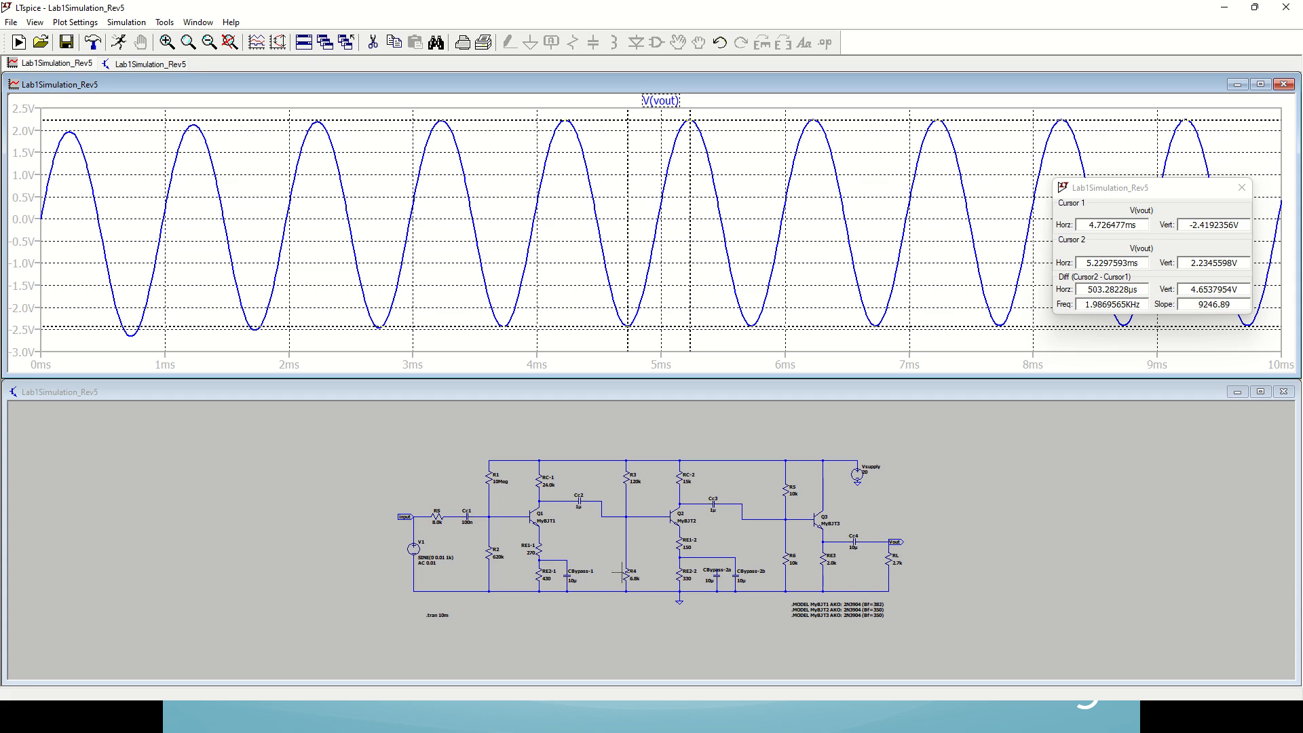
Step: Delete the wire that connects CBypass-1 to the node between RE1-1 and RE2-1
{"action": "left_click", "coordinate": [561, 624]}
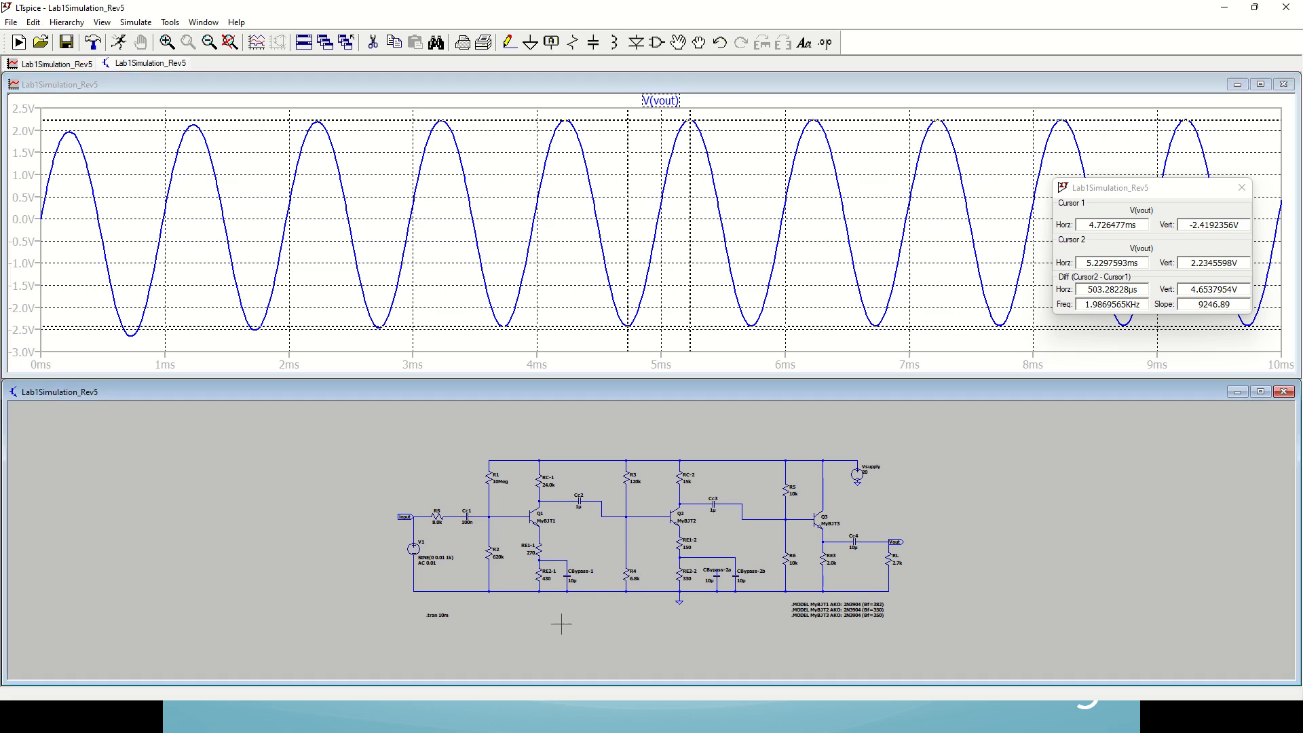
{"action": "scroll", "coordinate": [561, 624], "scroll_direction": "up", "scroll_amount": 3}
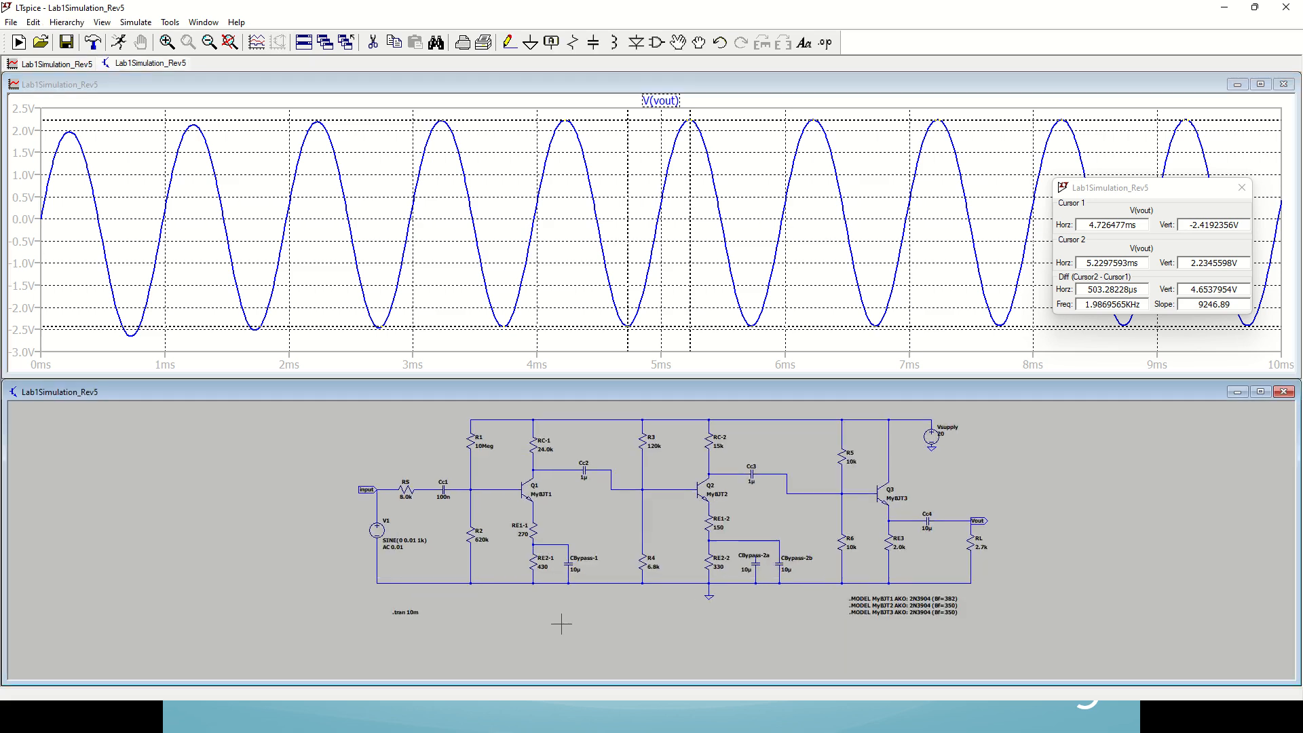
{"action": "key", "text": "Delete"}
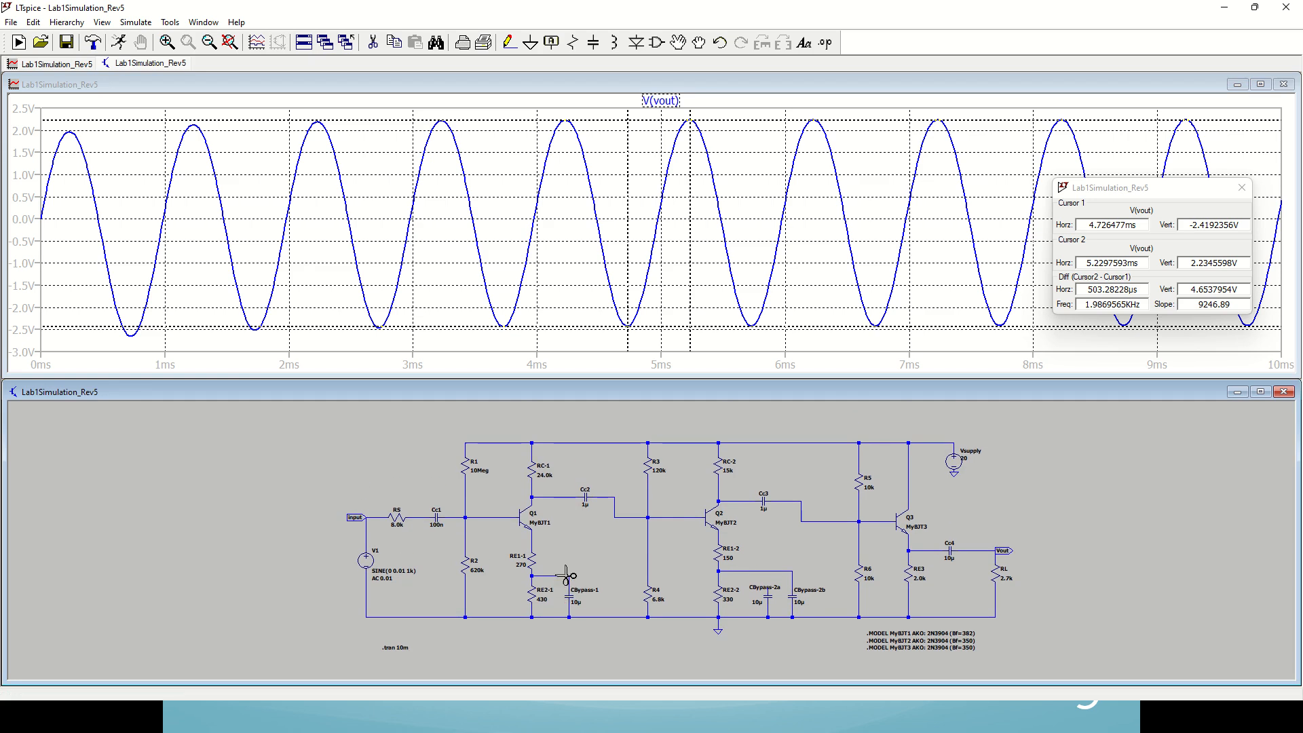
{"action": "key", "text": "Escape"}
{"action": "right_click", "coordinate": [392, 648]}
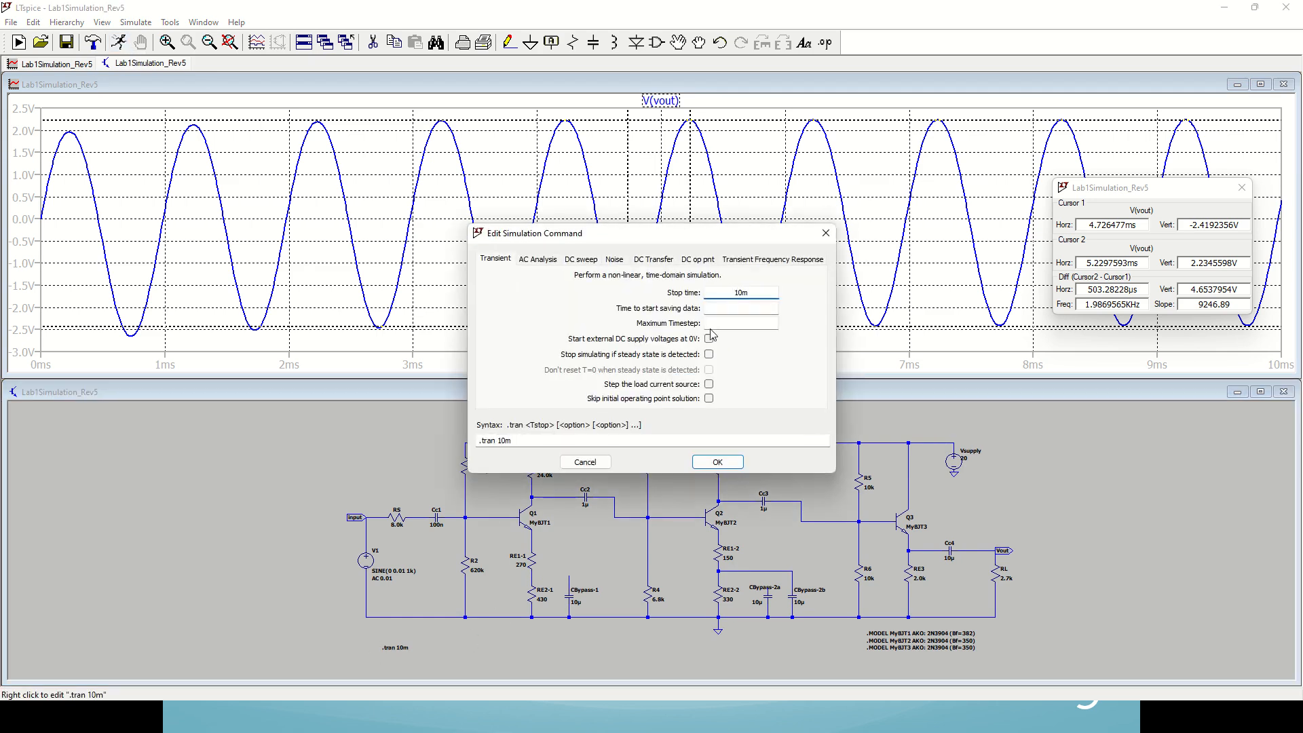
{"action": "left_click", "coordinate": [825, 233]}
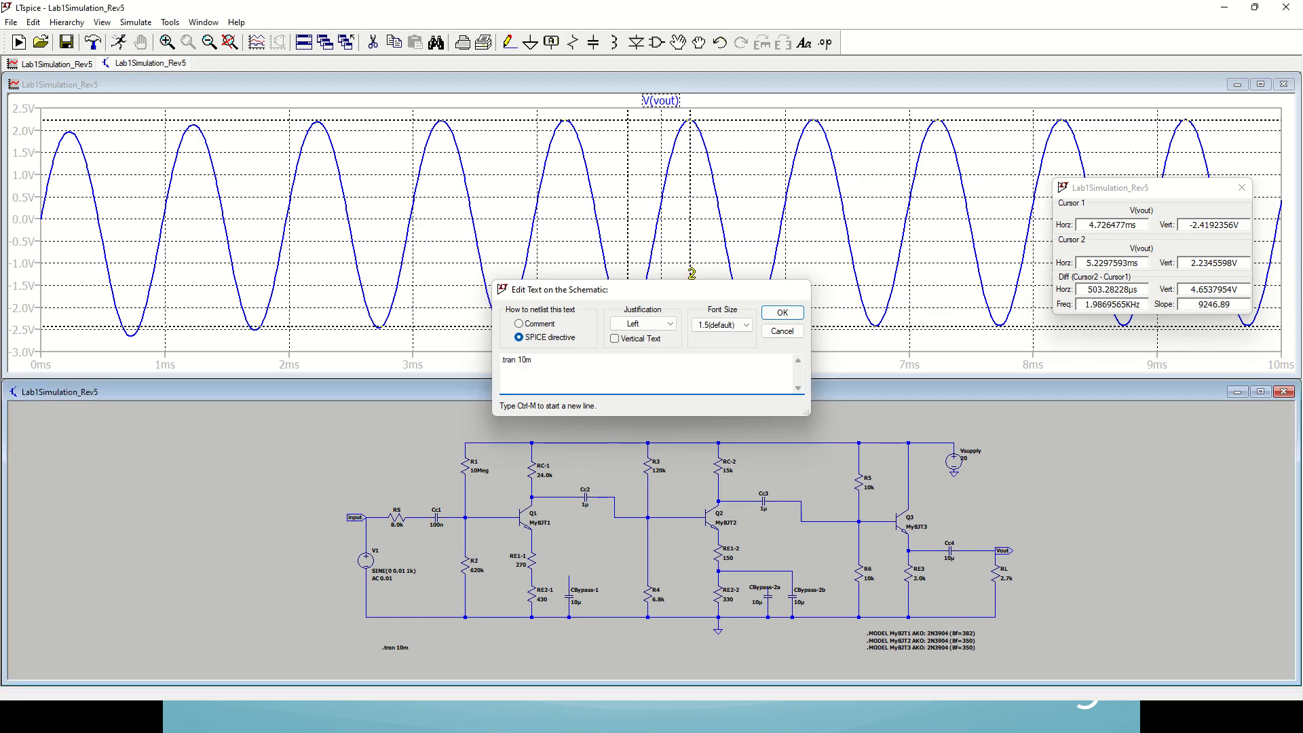
{"action": "left_click", "coordinate": [801, 289]}
Step: Rerun the transient analysis on the circuit with CBypass-1 disconnected
{"action": "left_click", "coordinate": [118, 42]}
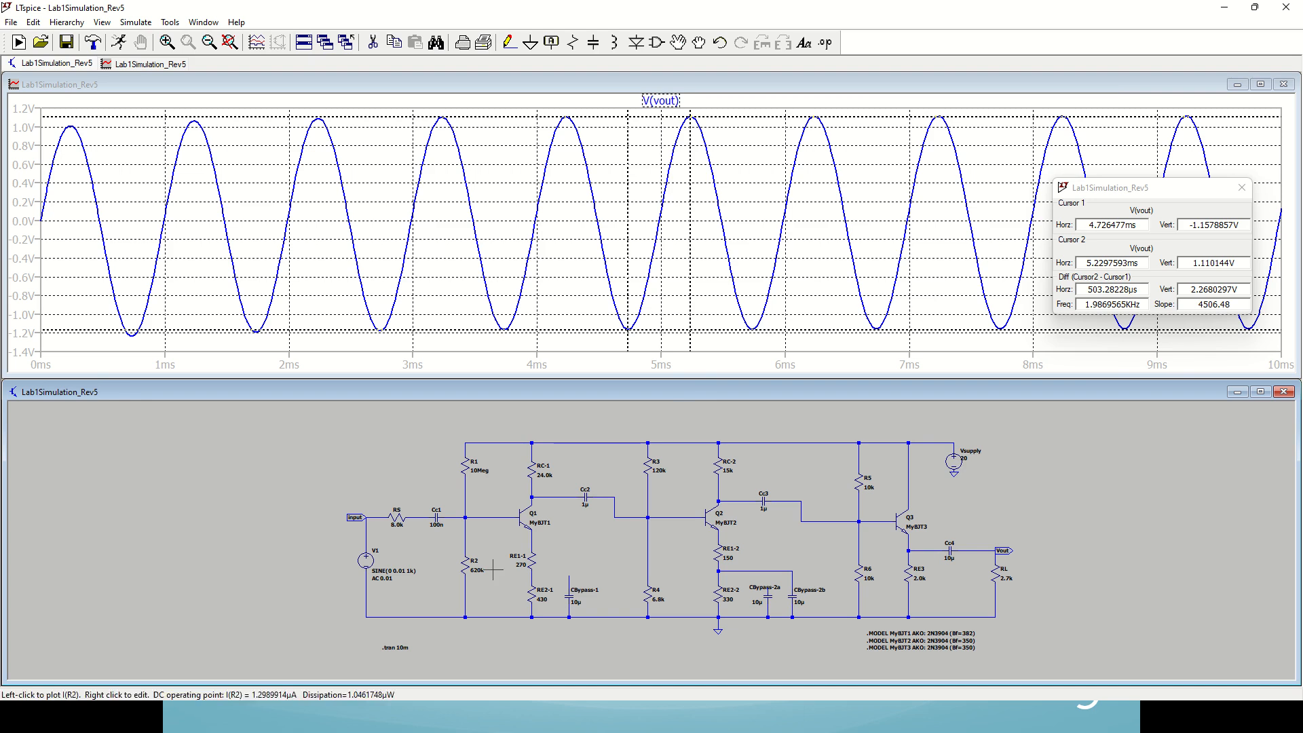
Step: Change the simulation command to a decade AC analysis with 1000 points per decade from 1 to 1Meg and run it
{"action": "right_click", "coordinate": [397, 647]}
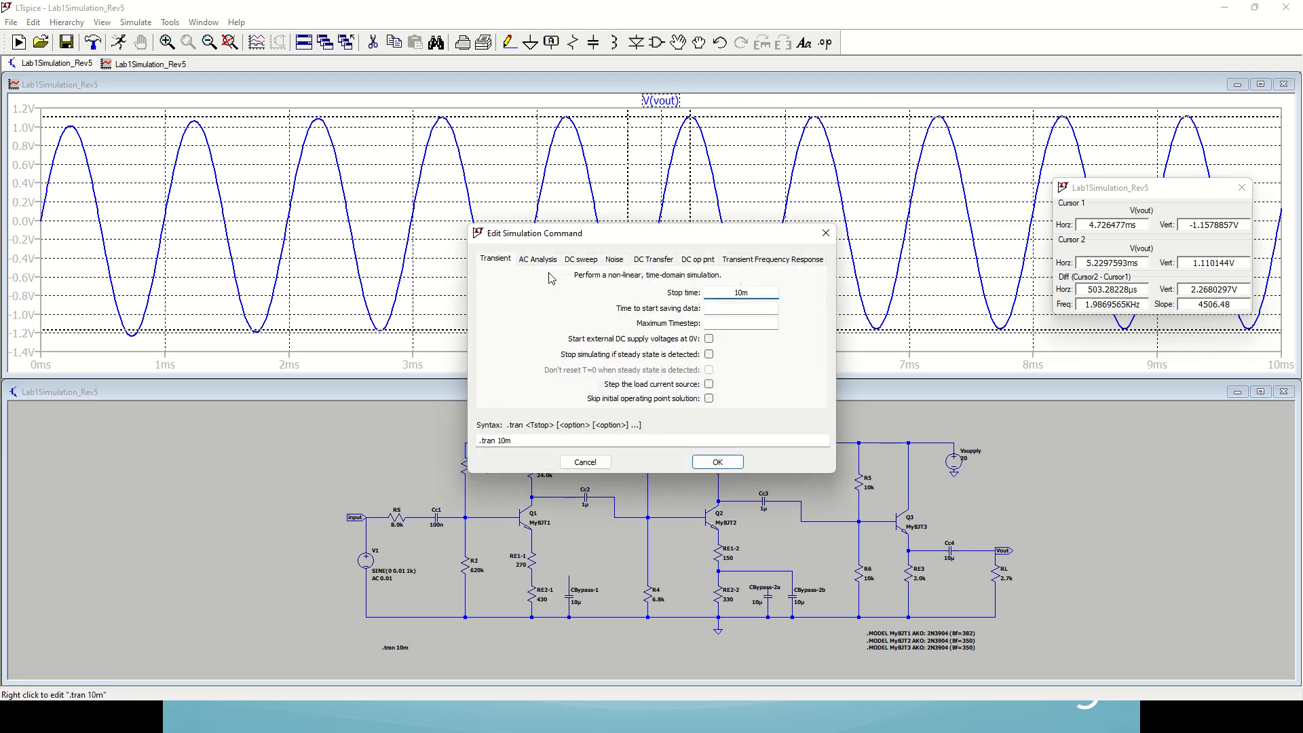
{"action": "left_click", "coordinate": [542, 260]}
{"action": "left_click", "coordinate": [719, 320]}
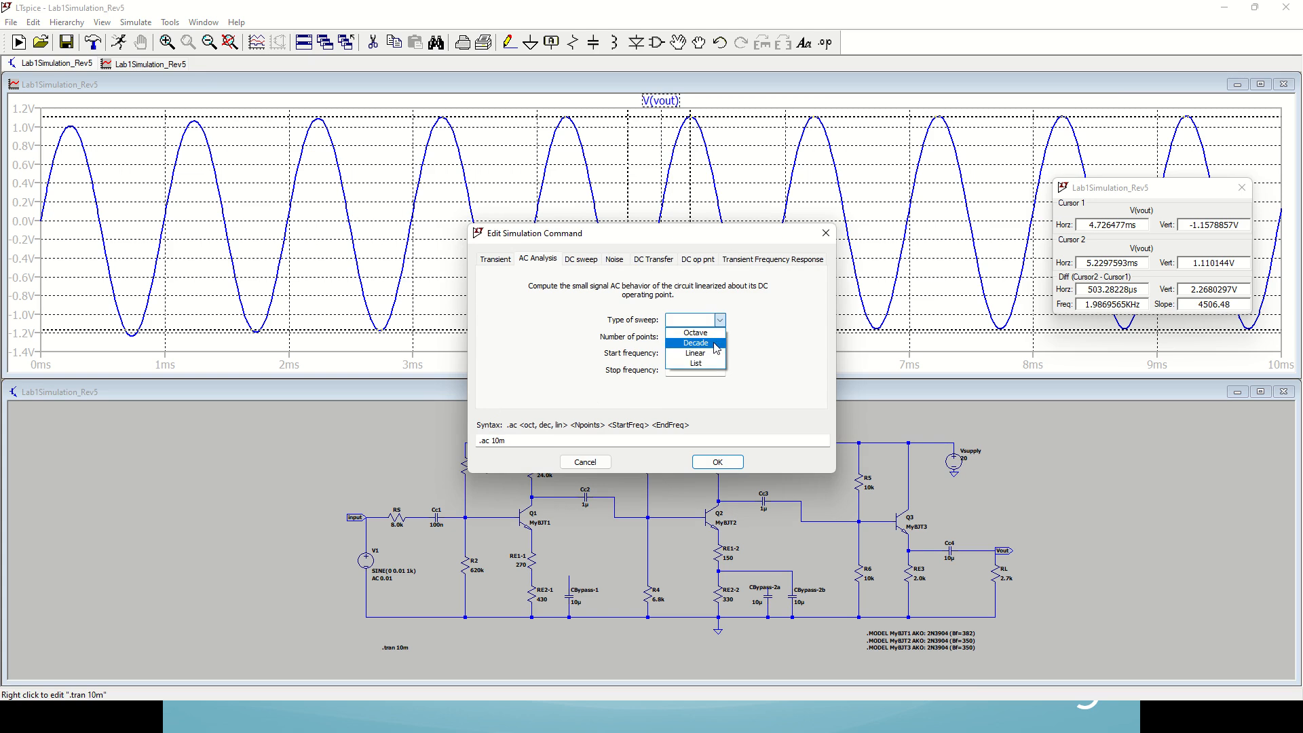
{"action": "left_click", "coordinate": [716, 337]}
{"action": "key", "text": "Tab"}
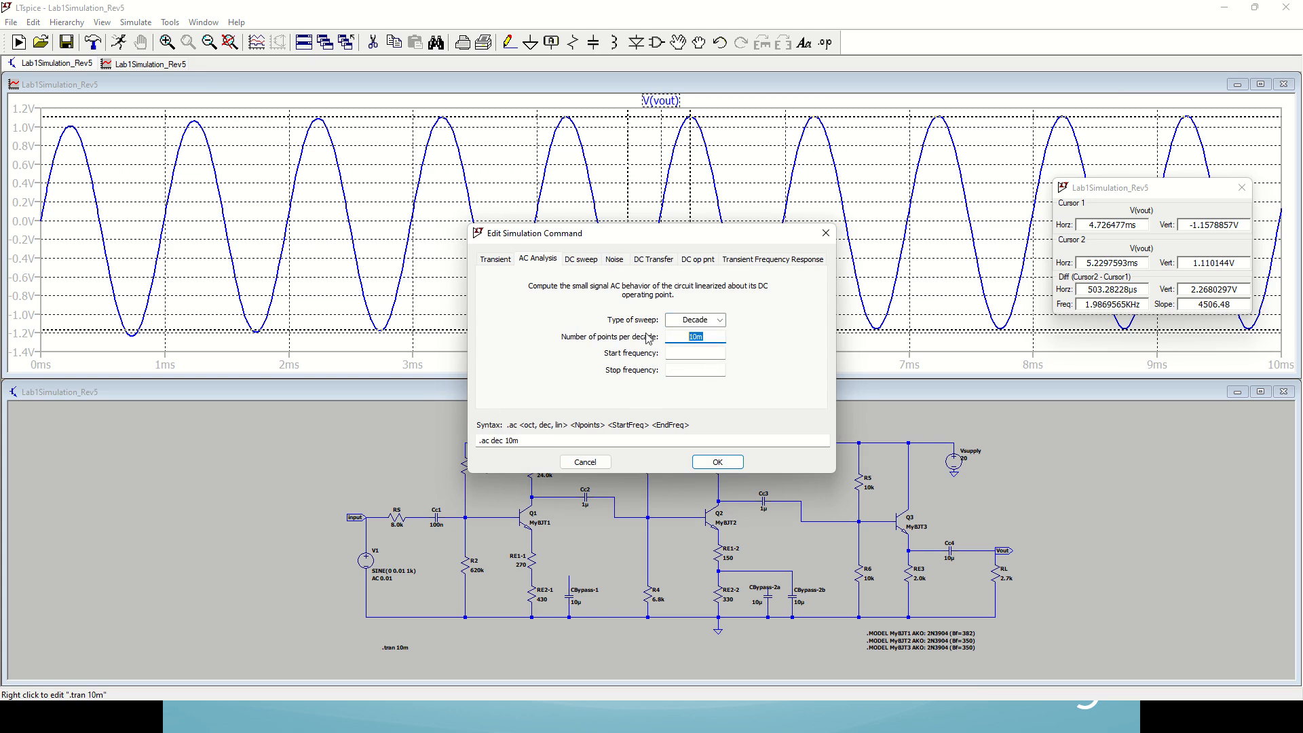
{"action": "type", "text": "1000"}
{"action": "left_click", "coordinate": [709, 353]}
{"action": "left_click", "coordinate": [710, 371]}
{"action": "type", "text": "1Meg"}
{"action": "key", "text": "Return"}
{"action": "left_click", "coordinate": [119, 42]}
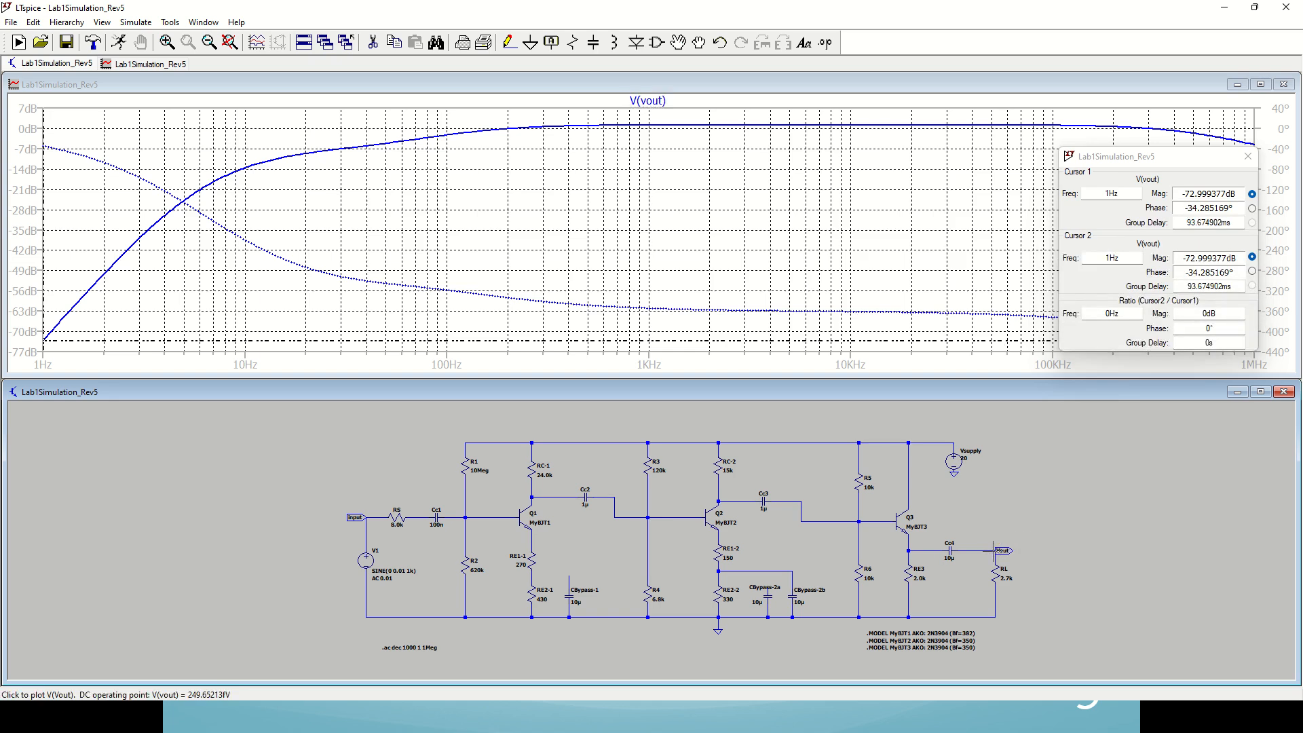
{"action": "left_click_drag", "start_coordinate": [560, 344], "coordinate": [624, 278]}
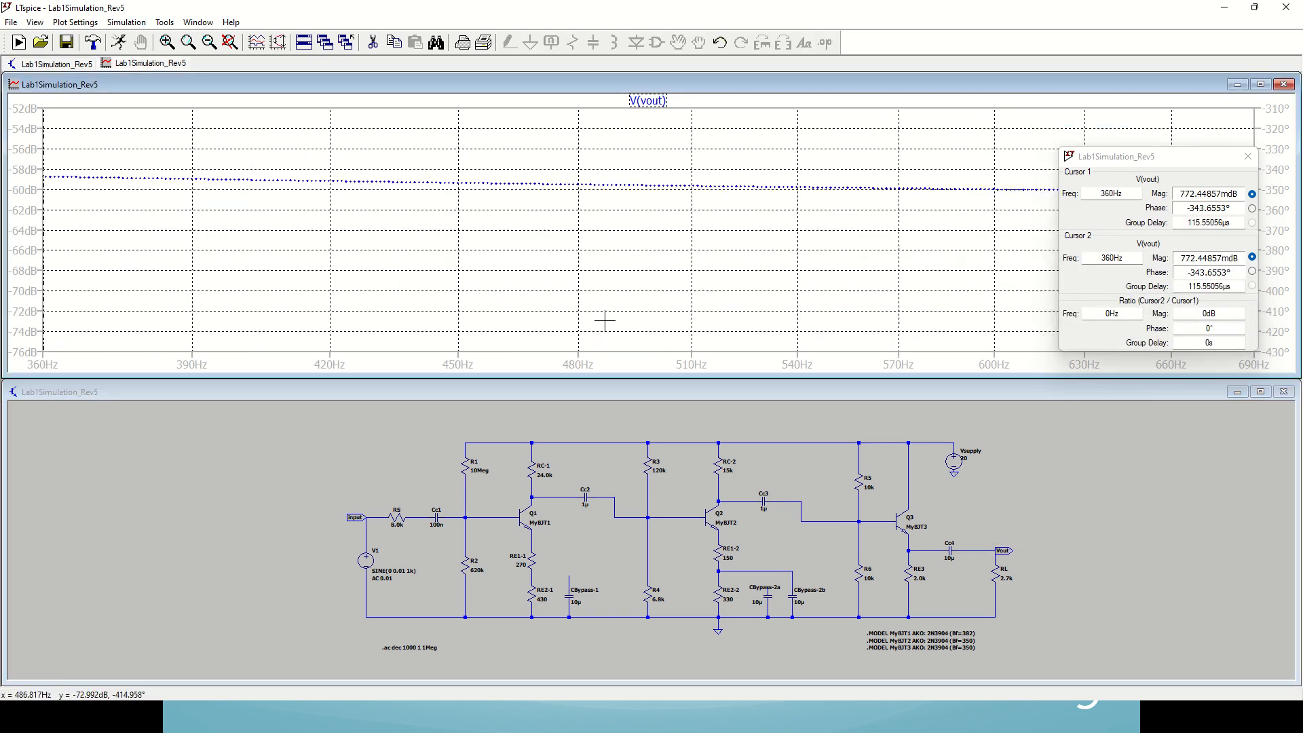
{"action": "left_click", "coordinate": [35, 22]}
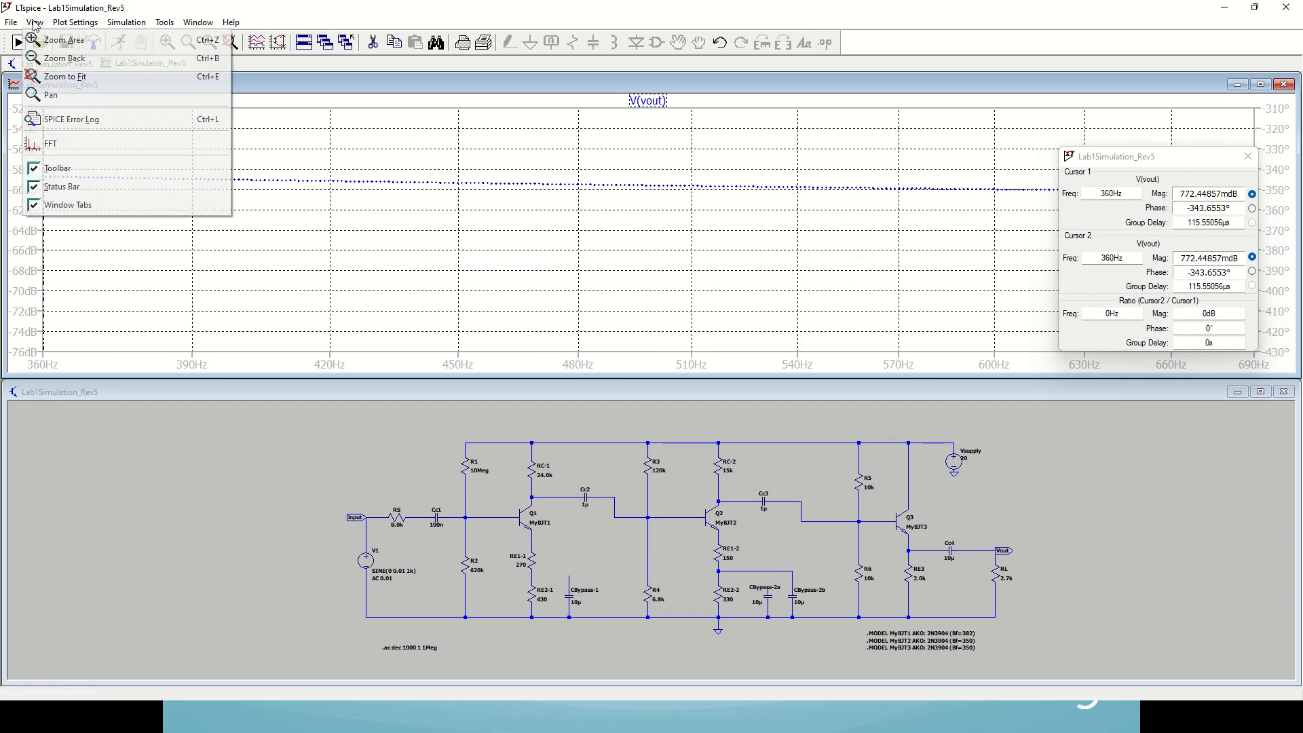
{"action": "left_click", "coordinate": [62, 76]}
Step: Measure the V(vout) midband magnitude with cursor 1 and the low-end frequency where it falls 3 dB below that level
{"action": "left_click_drag", "start_coordinate": [563, 176], "coordinate": [834, 192]}
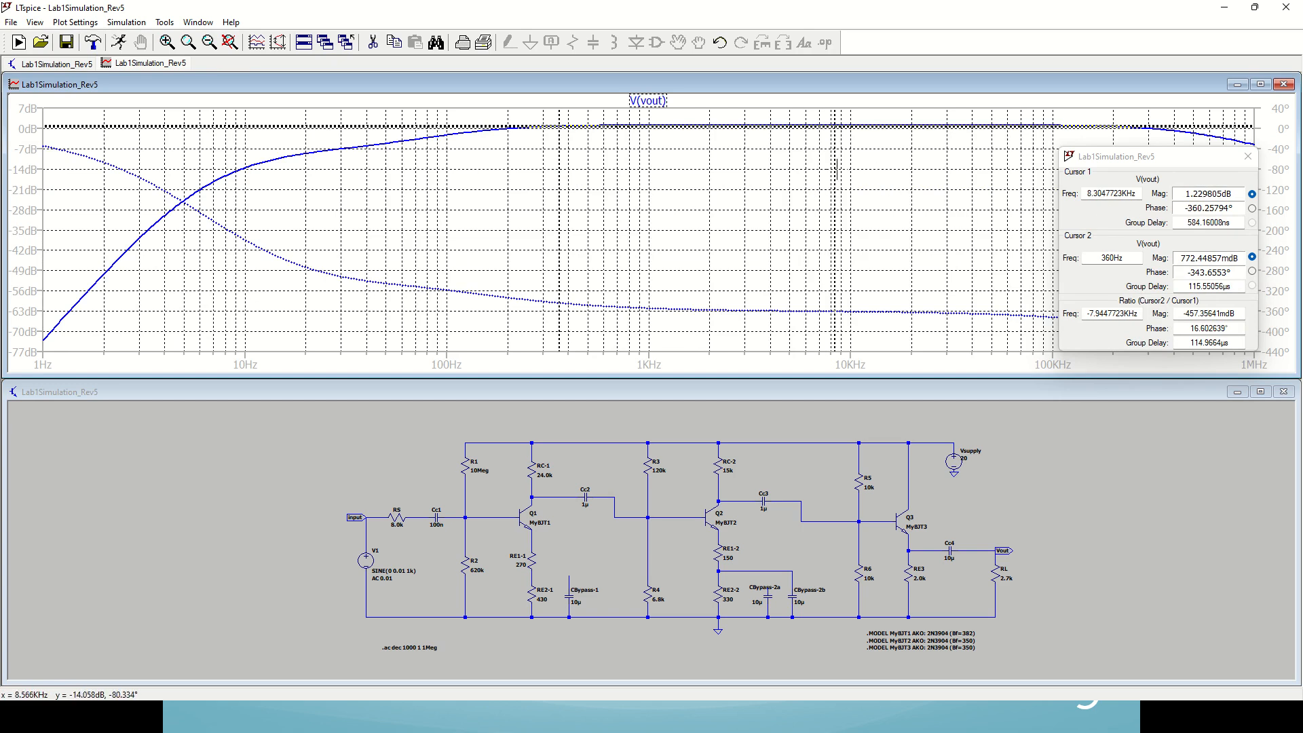
{"action": "left_click_drag", "start_coordinate": [829, 165], "coordinate": [460, 155]}
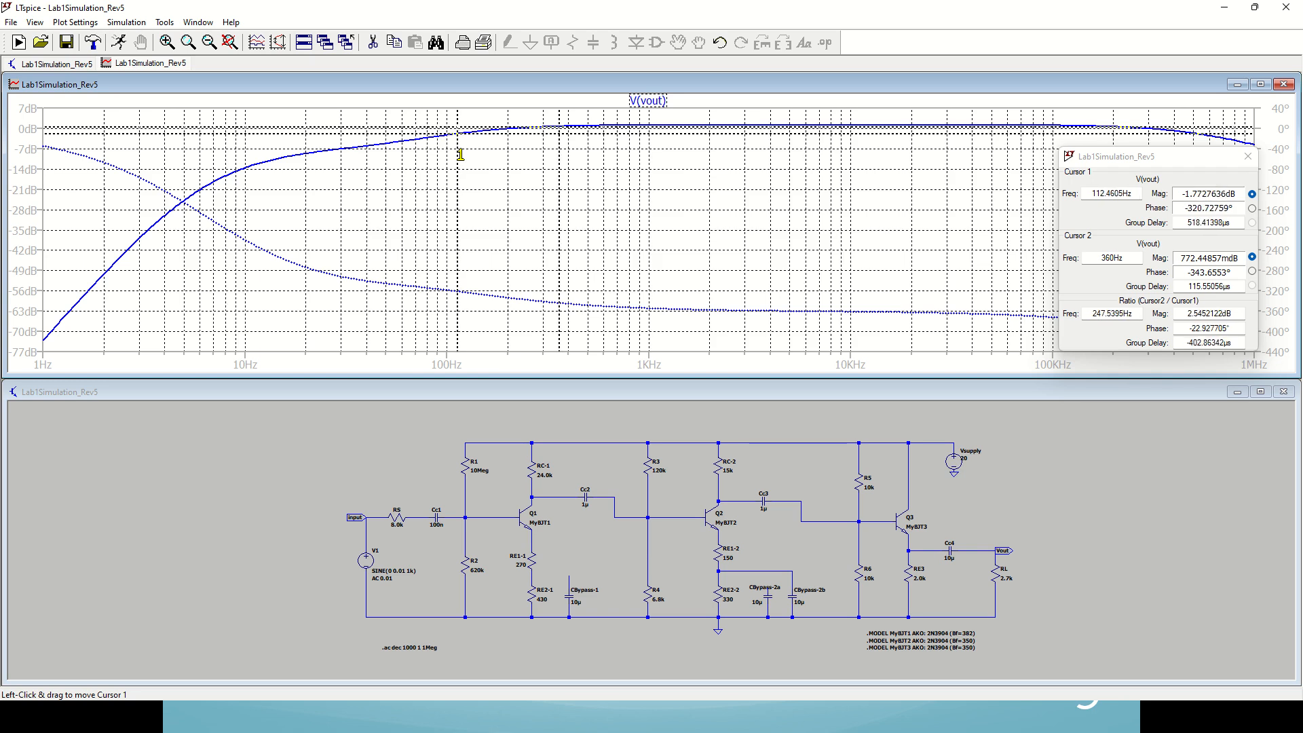
{"action": "left_click", "coordinate": [1134, 193]}
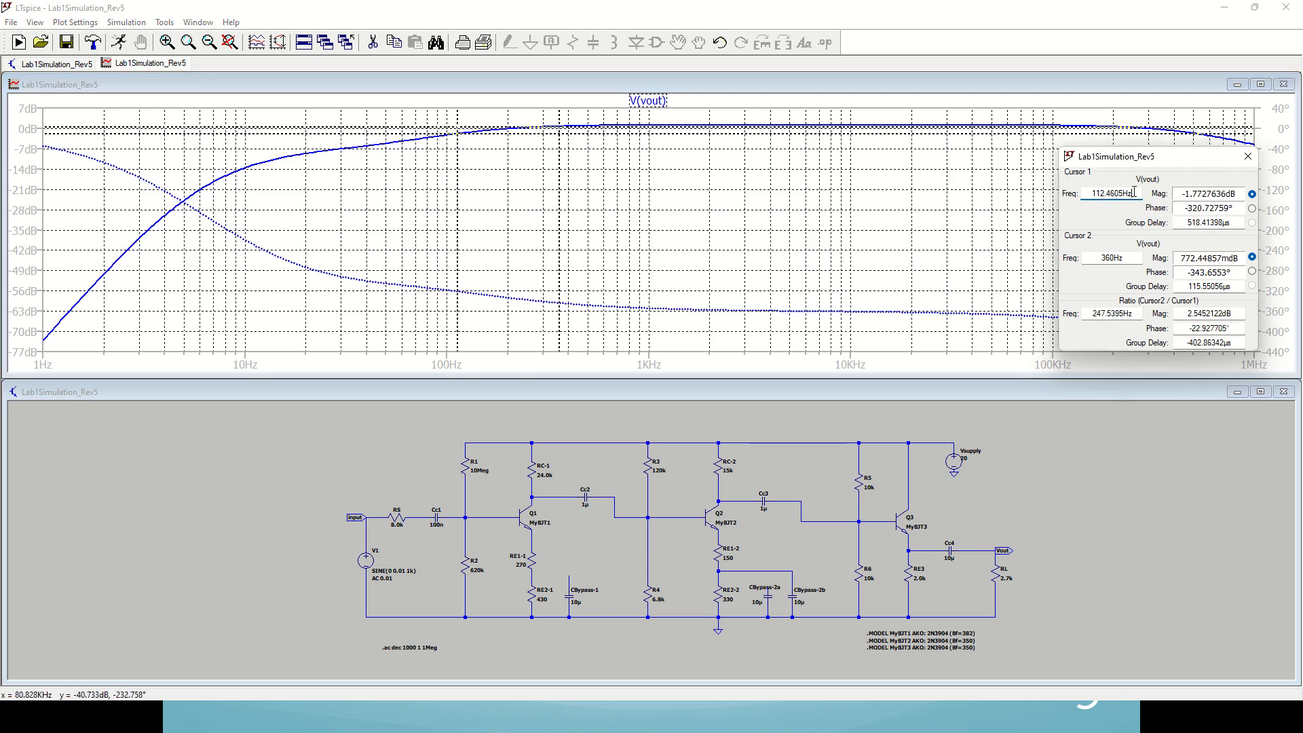
{"action": "left_click_drag", "start_coordinate": [1134, 193], "coordinate": [1088, 193]}
{"action": "left_click", "coordinate": [1083, 195]}
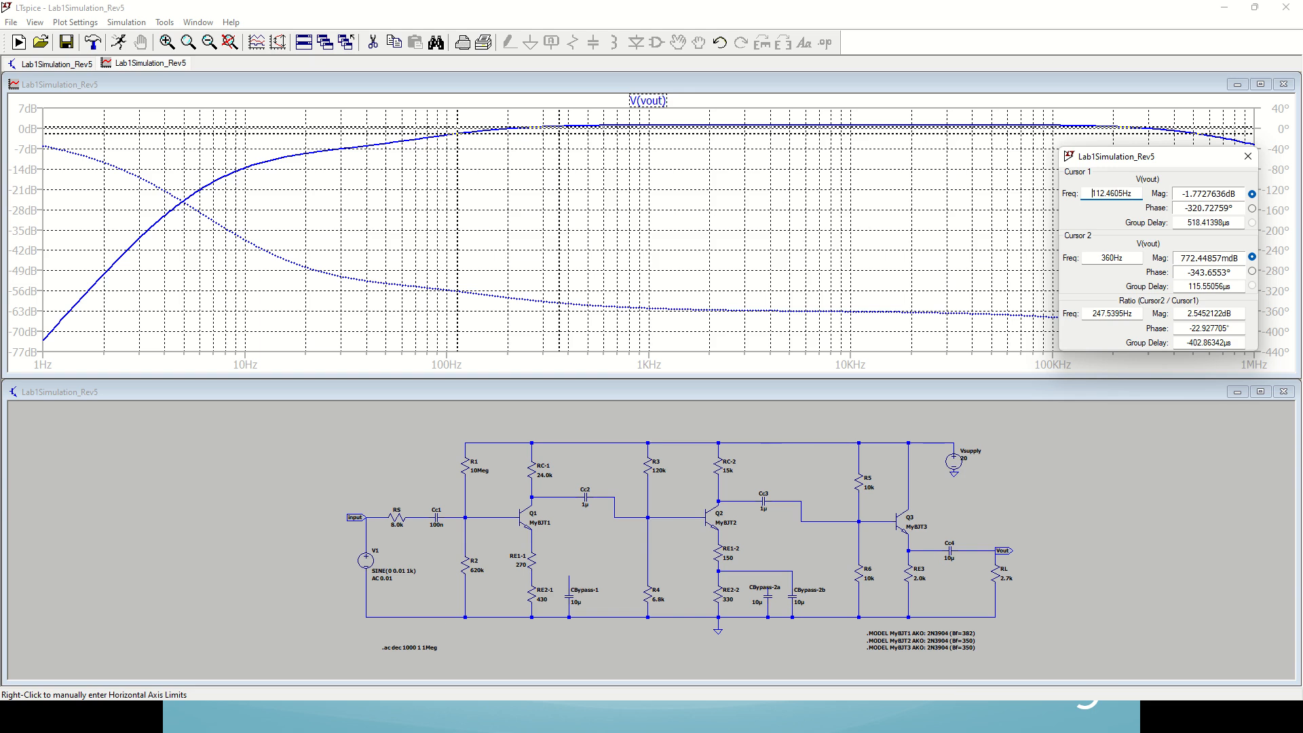
Step: Switch to the Excel worksheet and examine the first- and second-stage capacitor cutoff frequencies under Lower Frequency Response
{"action": "key", "text": "alt+Tab"}
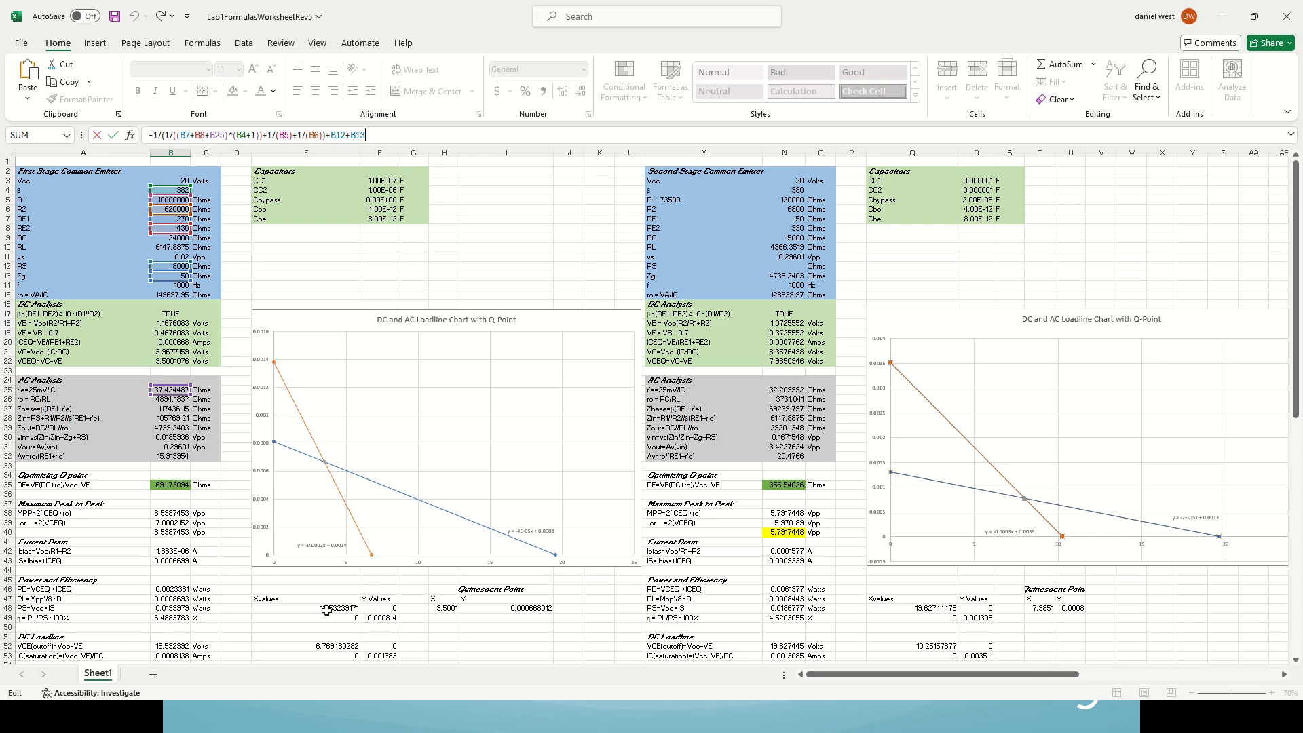
{"action": "left_click", "coordinate": [586, 246]}
{"action": "scroll", "coordinate": [587, 246], "scroll_direction": "down", "scroll_amount": 14}
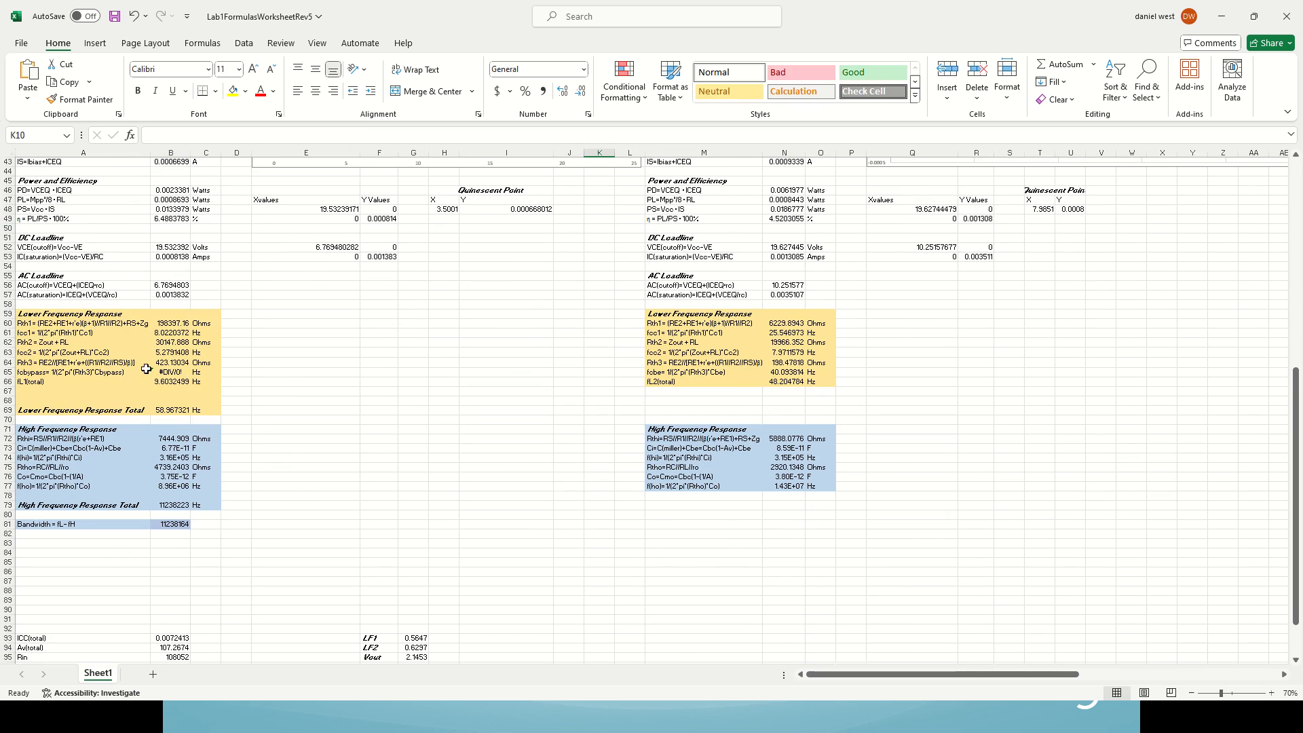
{"action": "left_click", "coordinate": [165, 332]}
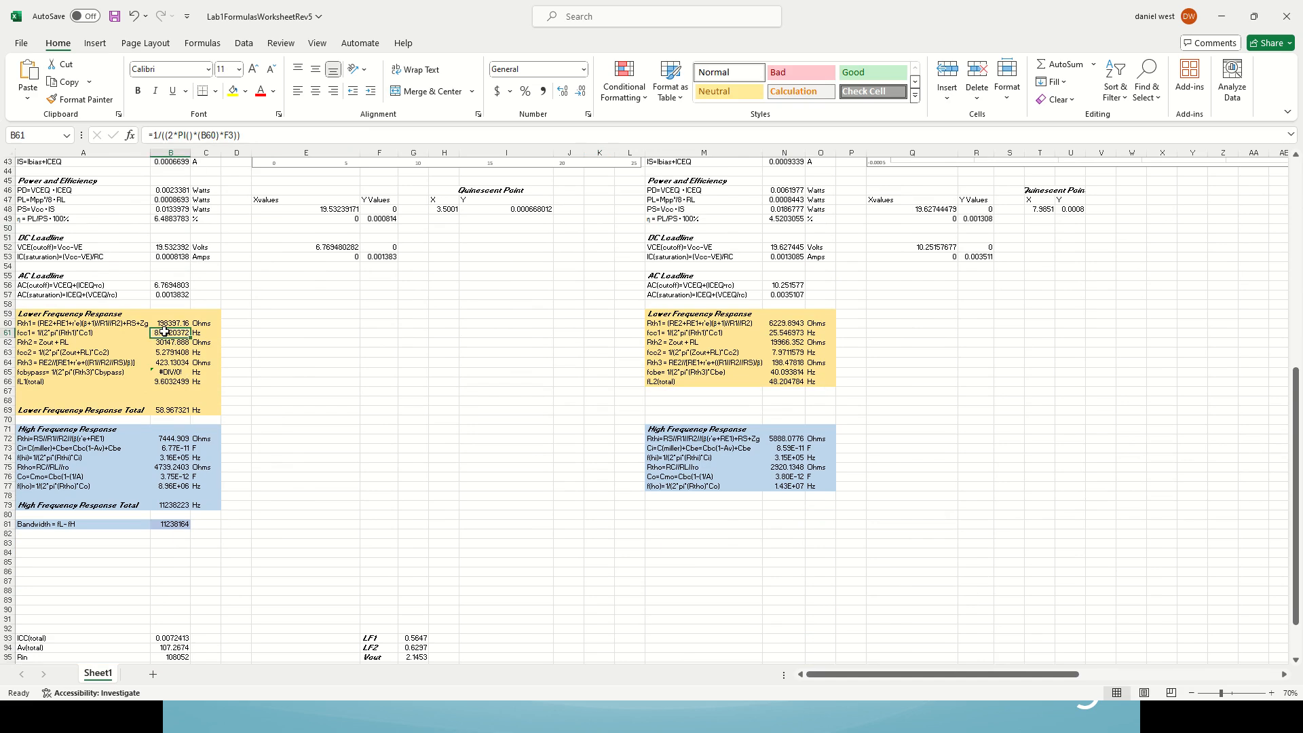
{"action": "left_click", "coordinate": [160, 354]}
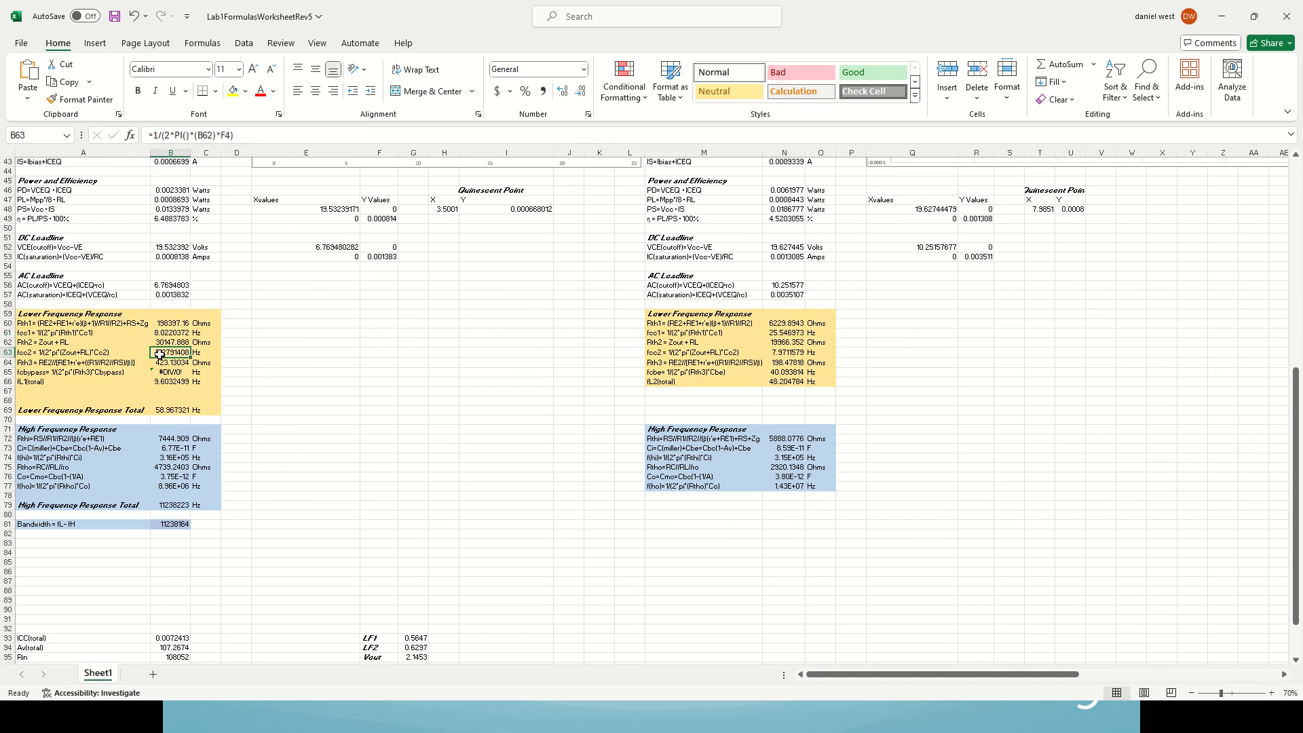
{"action": "left_click", "coordinate": [779, 334]}
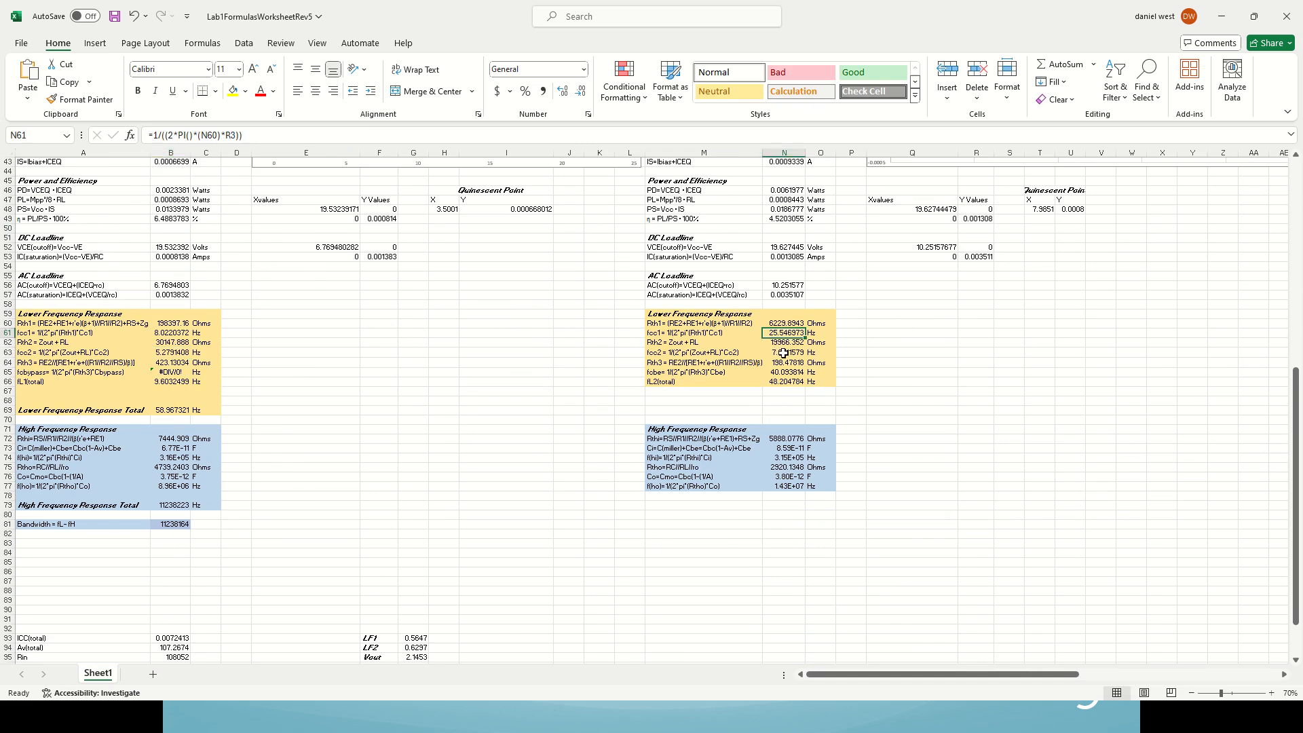
{"action": "left_click", "coordinate": [784, 353]}
{"action": "left_click", "coordinate": [787, 373]}
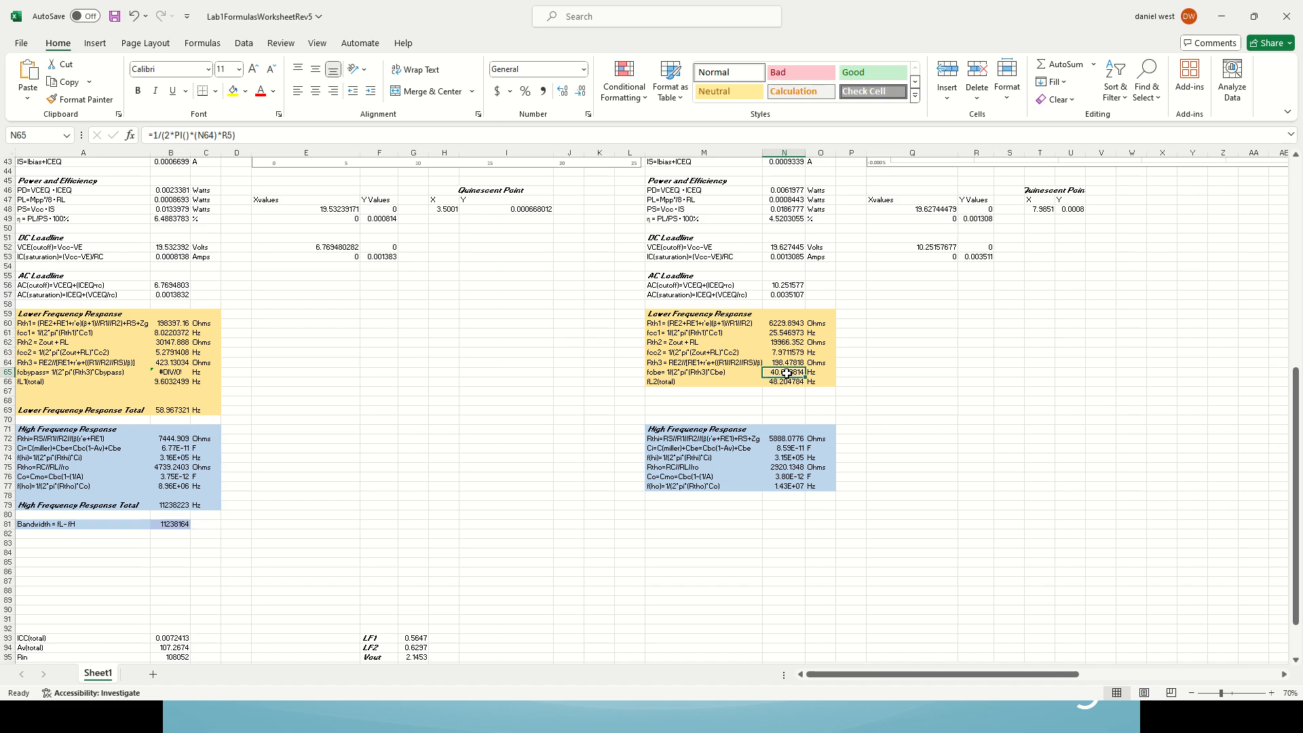
Step: Examine the third-stage fcc1 and fcc2 cutoff frequencies and compare them with the second-stage bypass cutoff in N65
{"action": "left_click_drag", "start_coordinate": [882, 674], "coordinate": [991, 657]}
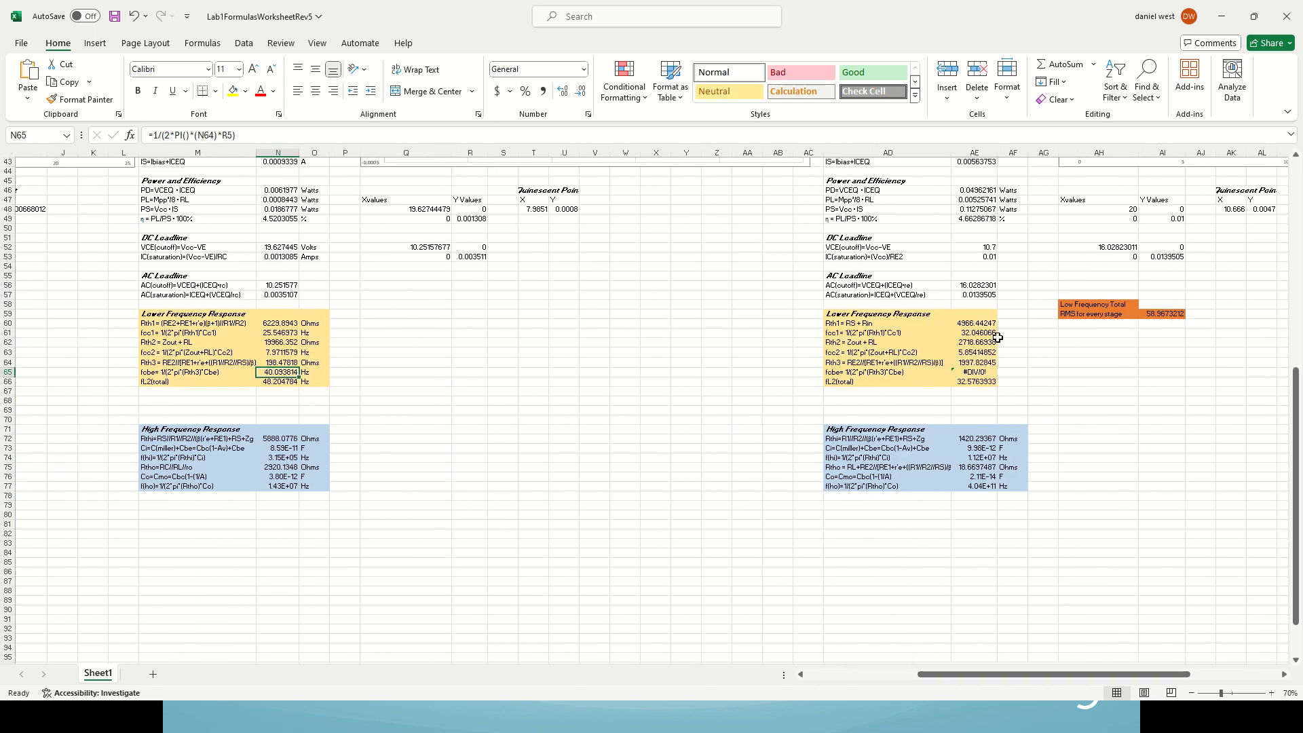
{"action": "left_click", "coordinate": [968, 333]}
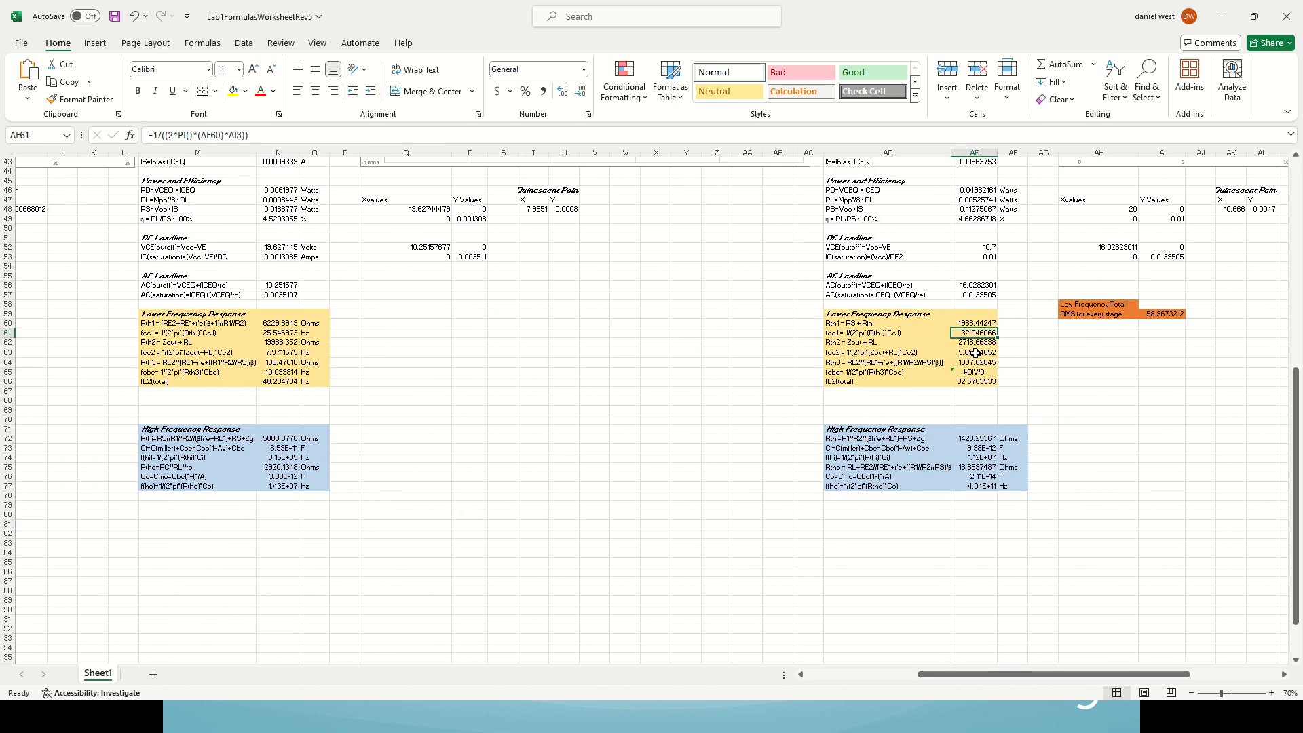
{"action": "left_click", "coordinate": [975, 353]}
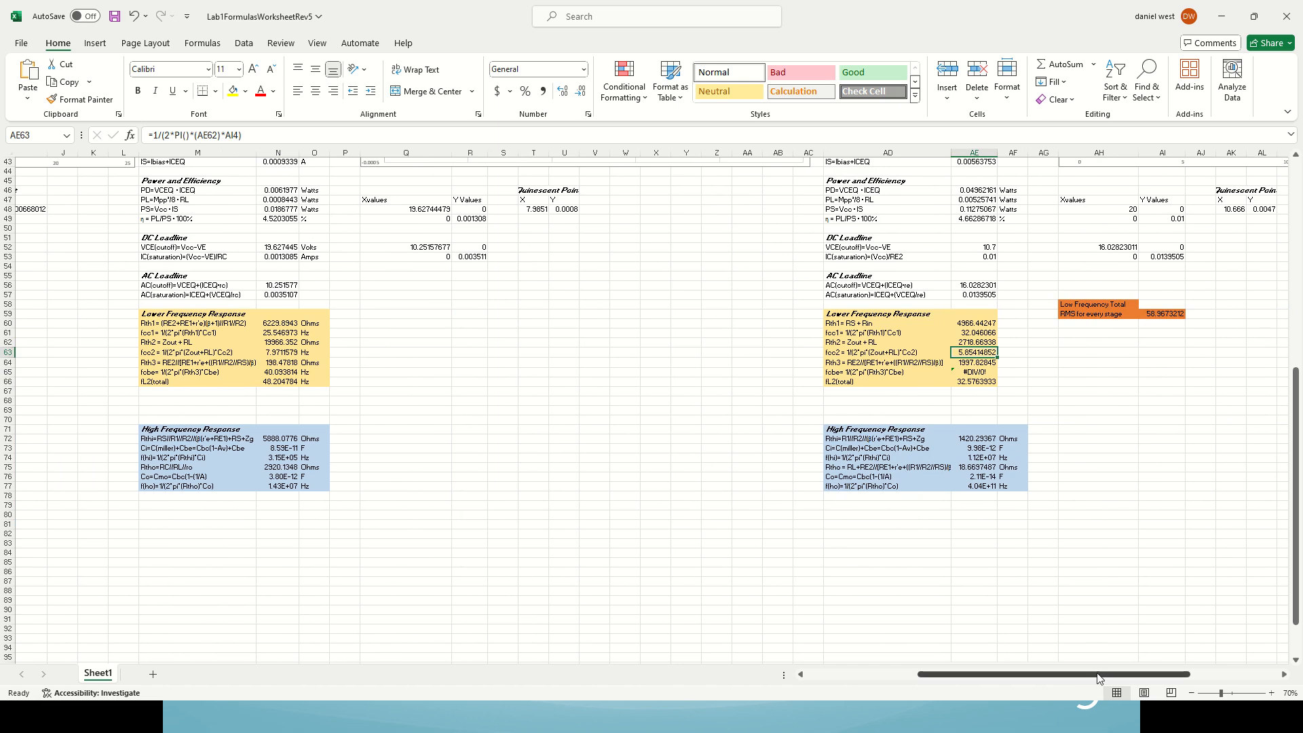
{"action": "left_click_drag", "start_coordinate": [1099, 678], "coordinate": [1029, 682]}
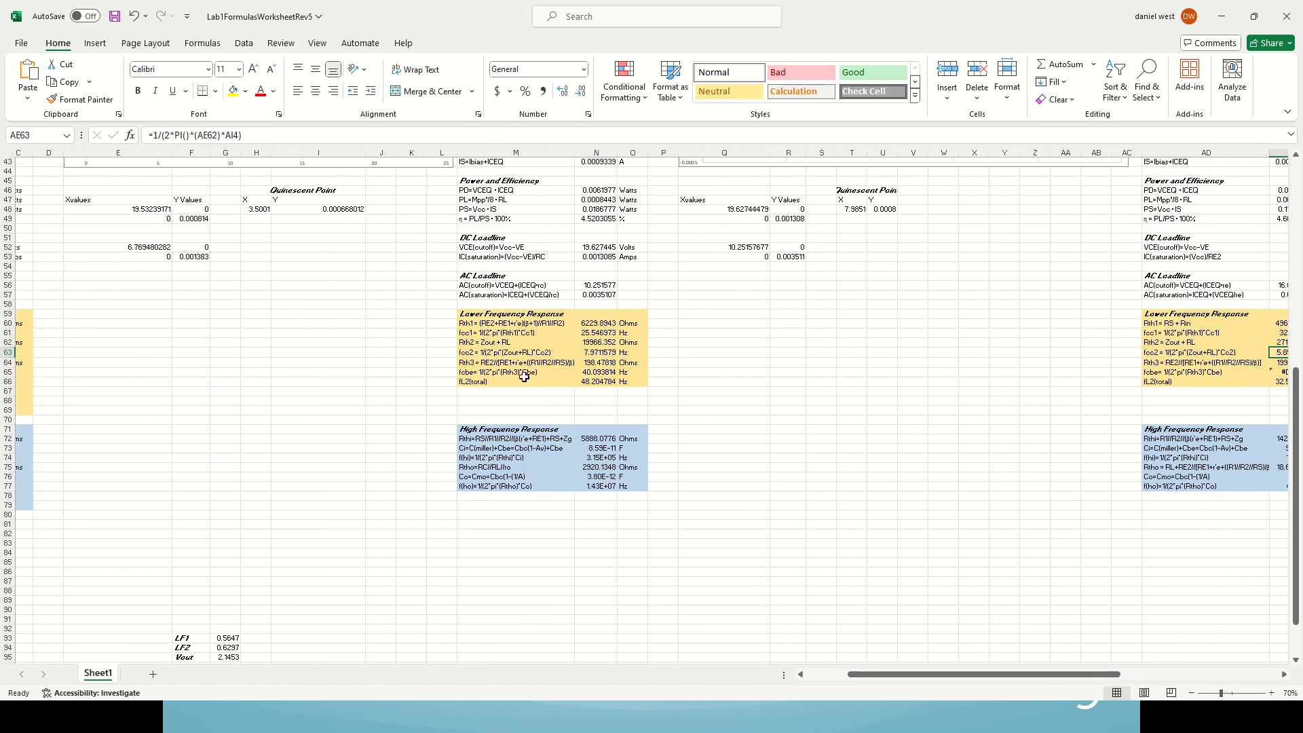
{"action": "left_click", "coordinate": [598, 373]}
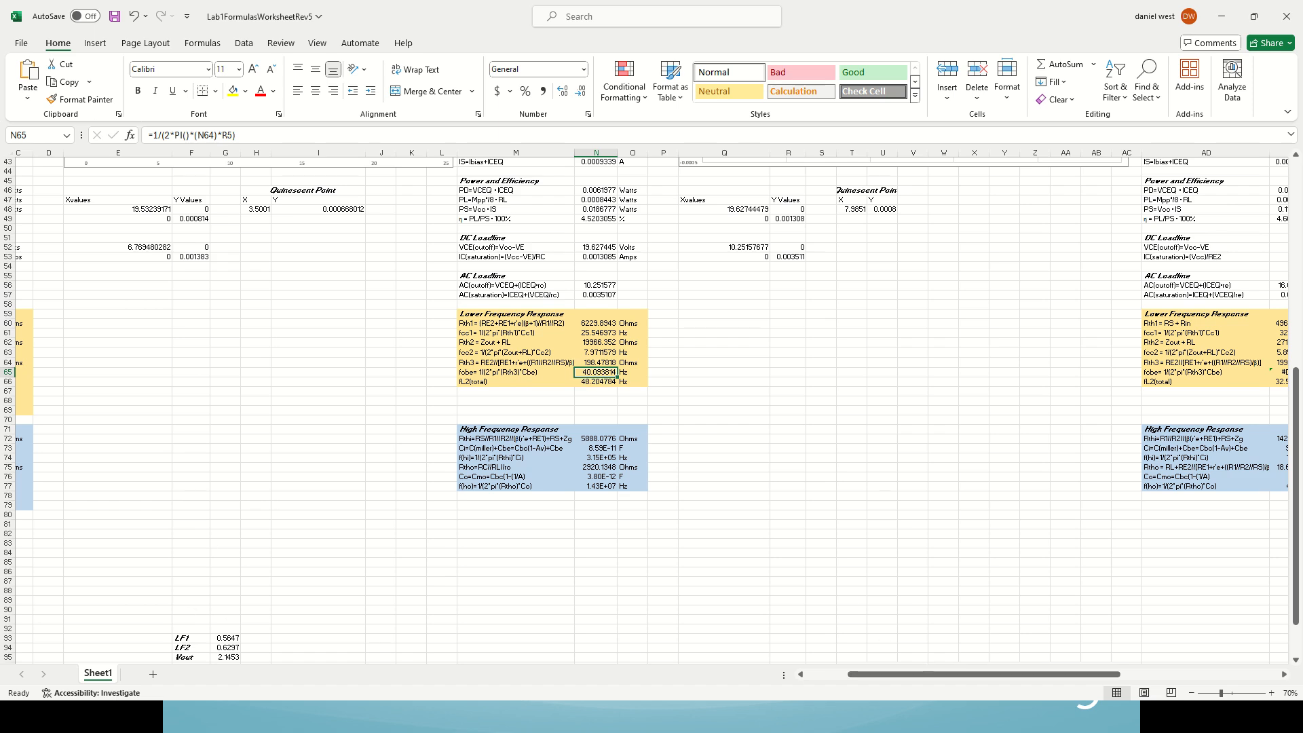
Step: Switch back to LTspice, wire the upper end of CBypass-2a to the second-stage bypass node, and rerun the AC analysis
{"action": "key", "text": "alt+Tab"}
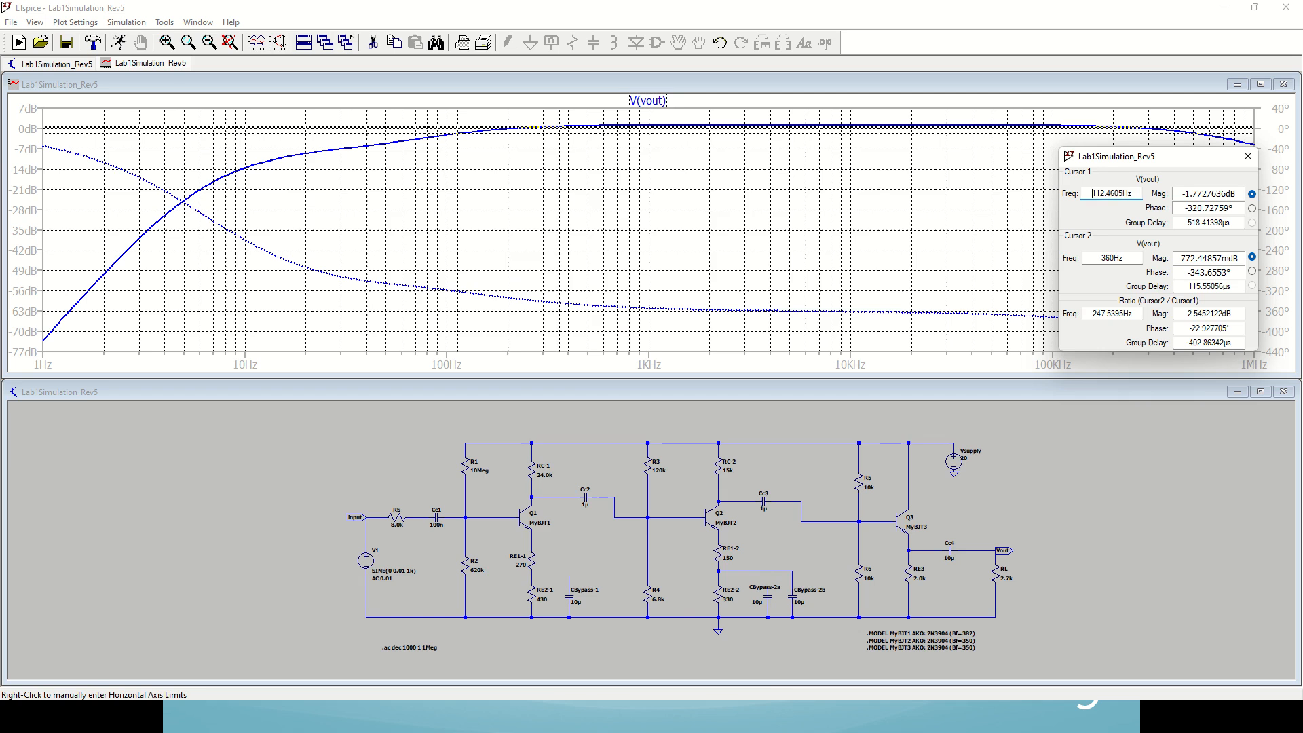
{"action": "left_click", "coordinate": [769, 557]}
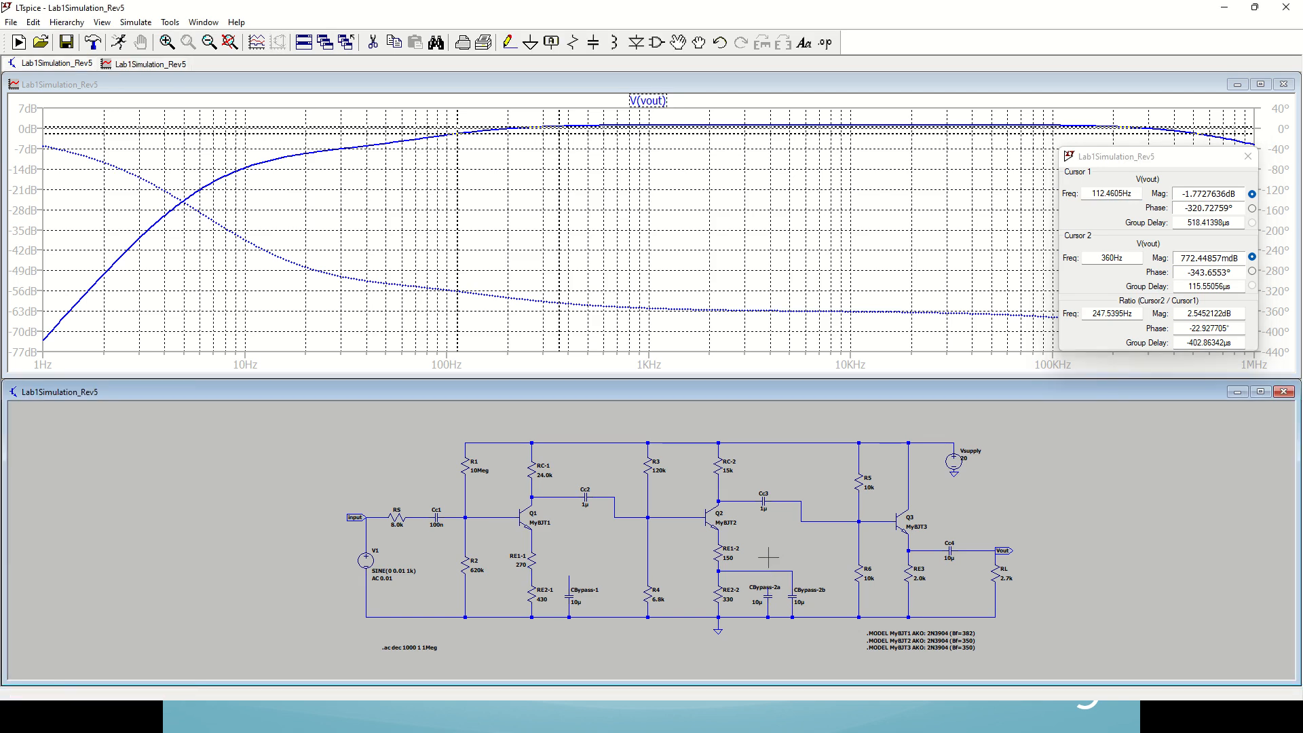
{"action": "key", "text": "F3"}
{"action": "key", "text": "Escape"}
{"action": "left_click", "coordinate": [120, 44]}
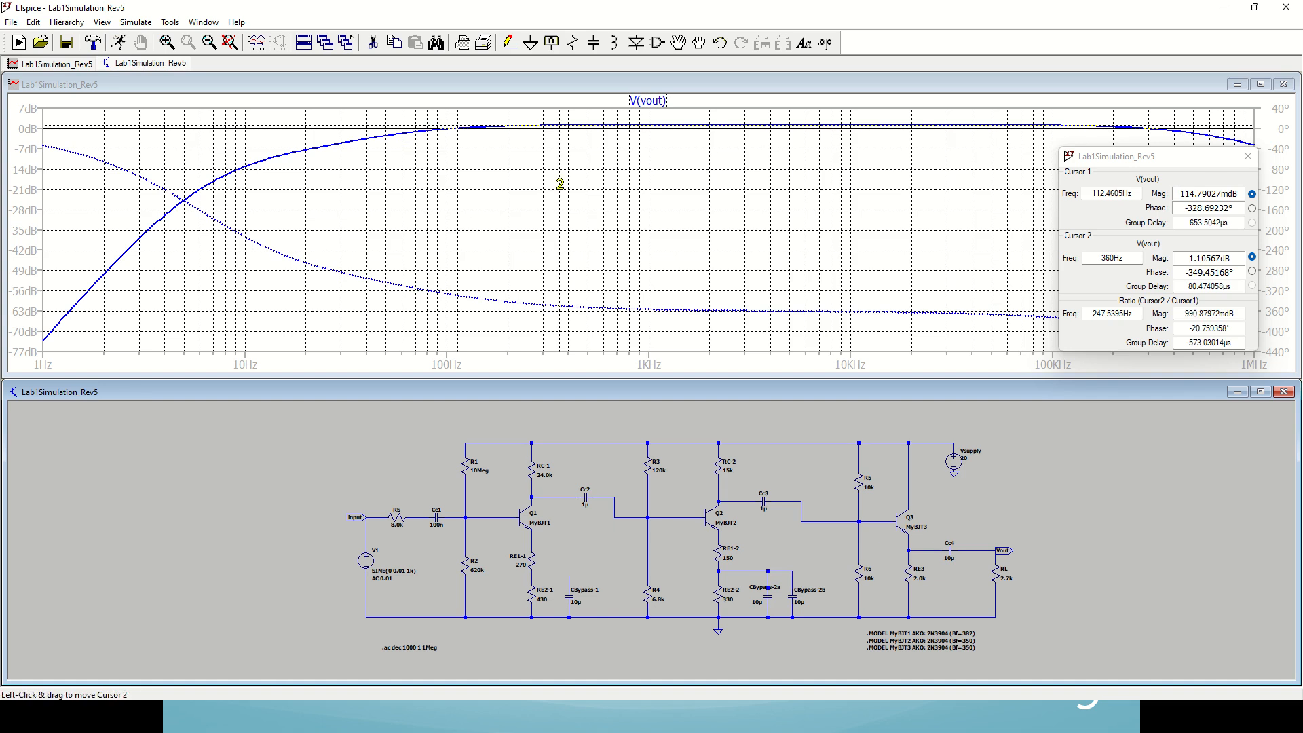
Step: Measure the new lower cutoff frequency by moving cursor 1 to the 3 dB down point at the low end of V(vout)
{"action": "left_click_drag", "start_coordinate": [458, 192], "coordinate": [402, 194]}
{"action": "key", "text": "Left"}
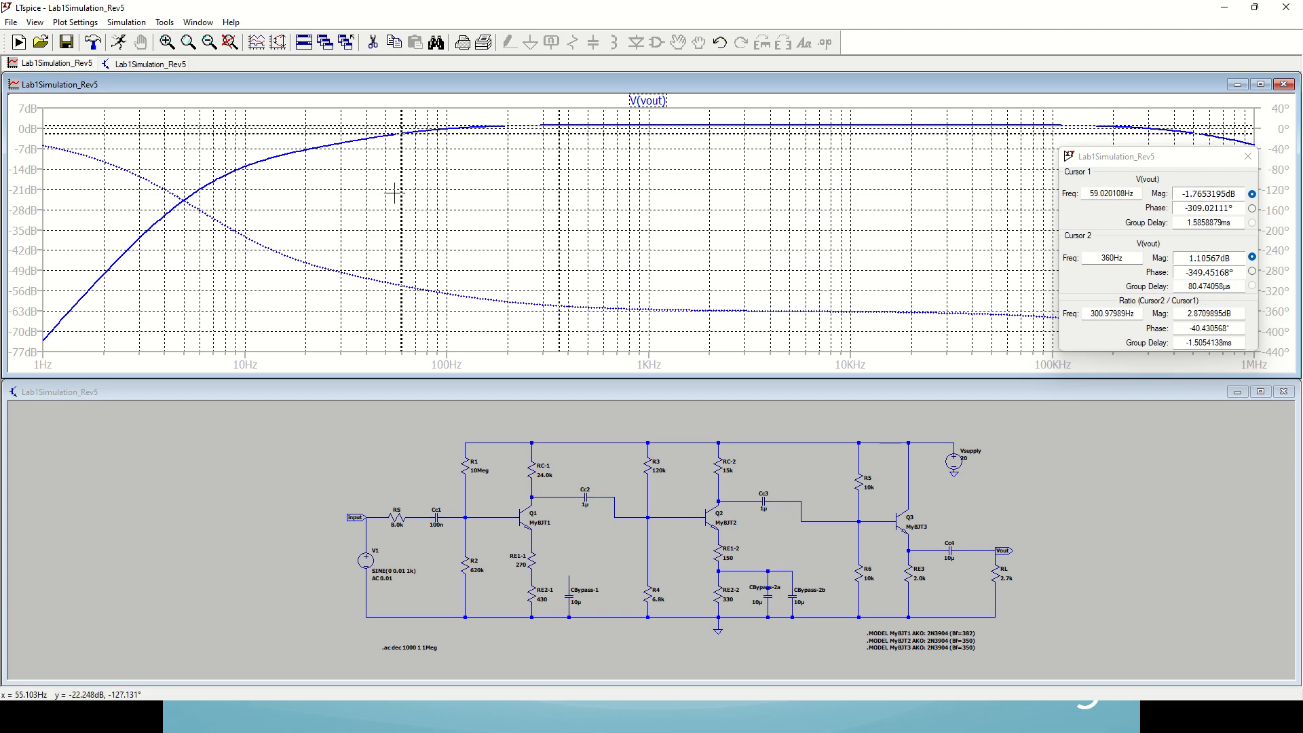
Step: Fine-tune cursor 1 to the lower 3 dB down point of V(vout) and read the cutoff frequency
{"action": "key", "text": "Left"}
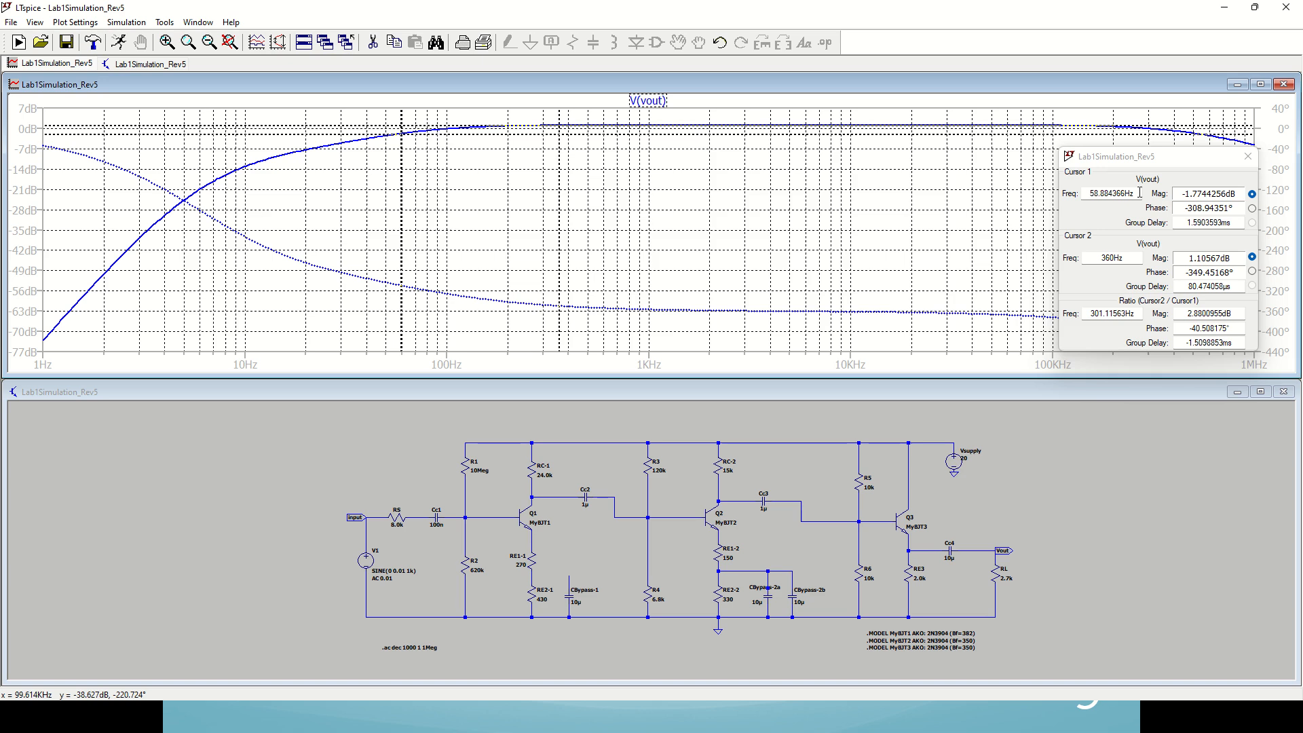
{"action": "left_click_drag", "start_coordinate": [1088, 192], "coordinate": [1106, 194]}
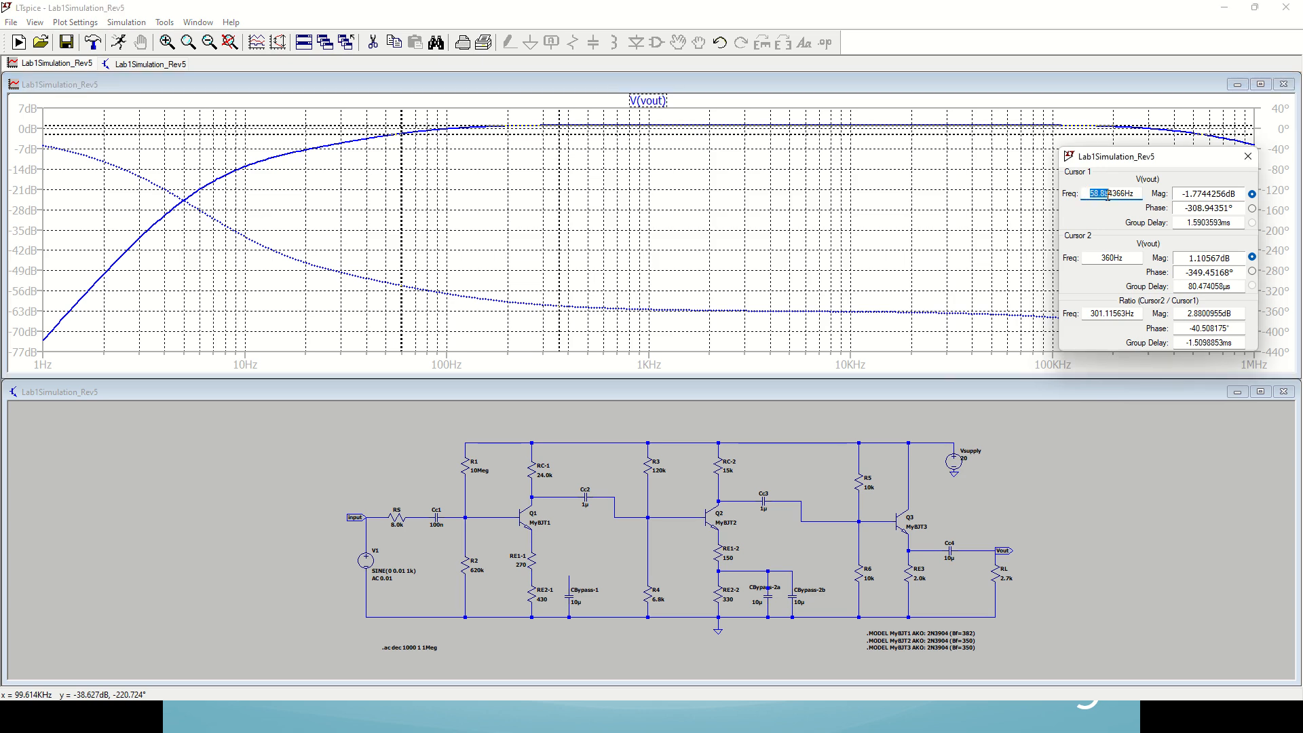
{"action": "left_click", "coordinate": [1138, 194]}
Step: Remove both cursors from V(vout), reattach only the 1st cursor, and place it at the low-frequency end of the curve
{"action": "left_click_drag", "start_coordinate": [401, 194], "coordinate": [776, 175]}
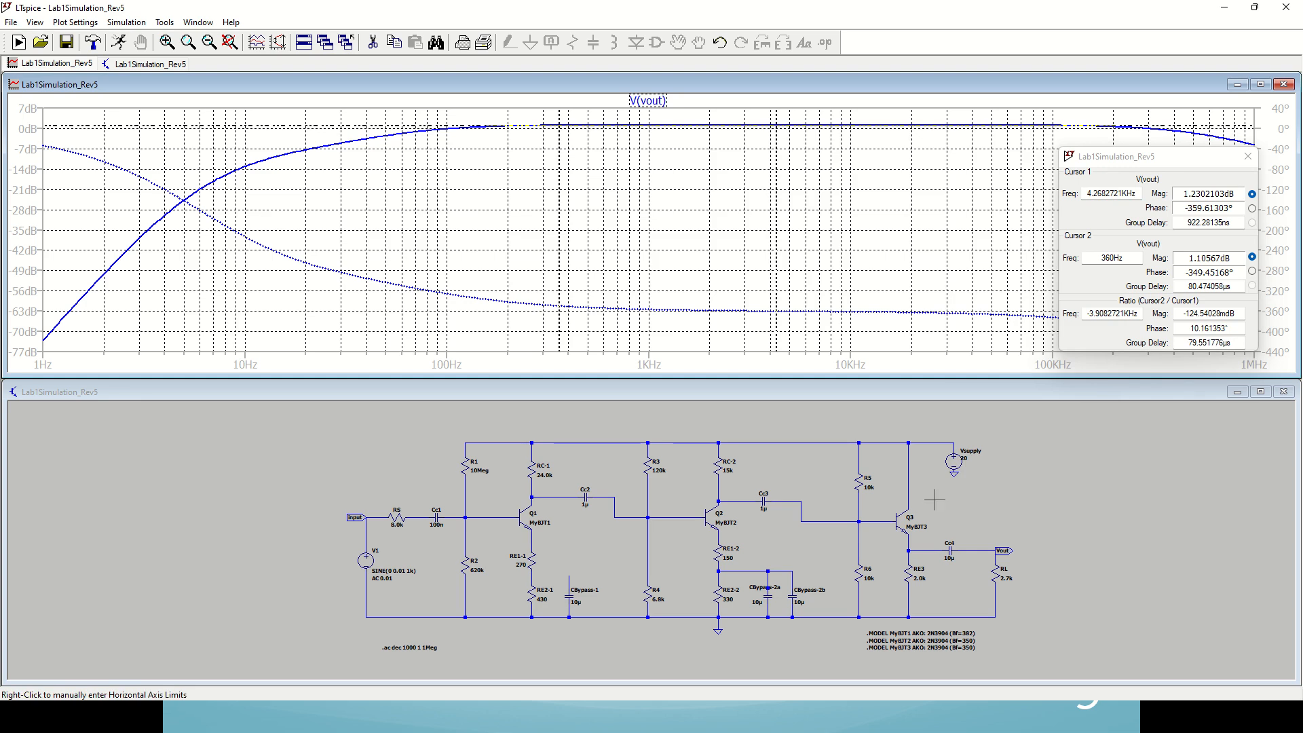
{"action": "left_click", "coordinate": [1247, 156]}
{"action": "right_click", "coordinate": [664, 101]}
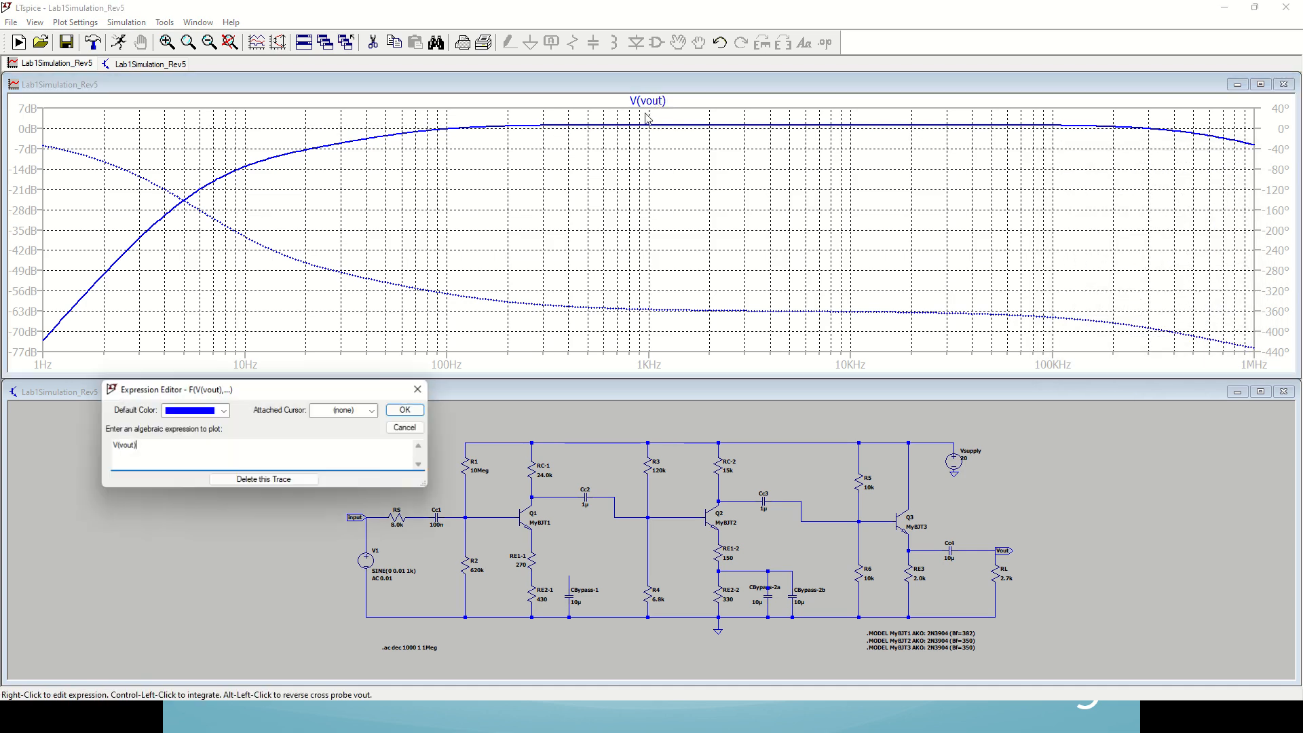
{"action": "left_click", "coordinate": [371, 410]}
{"action": "left_click", "coordinate": [364, 433]}
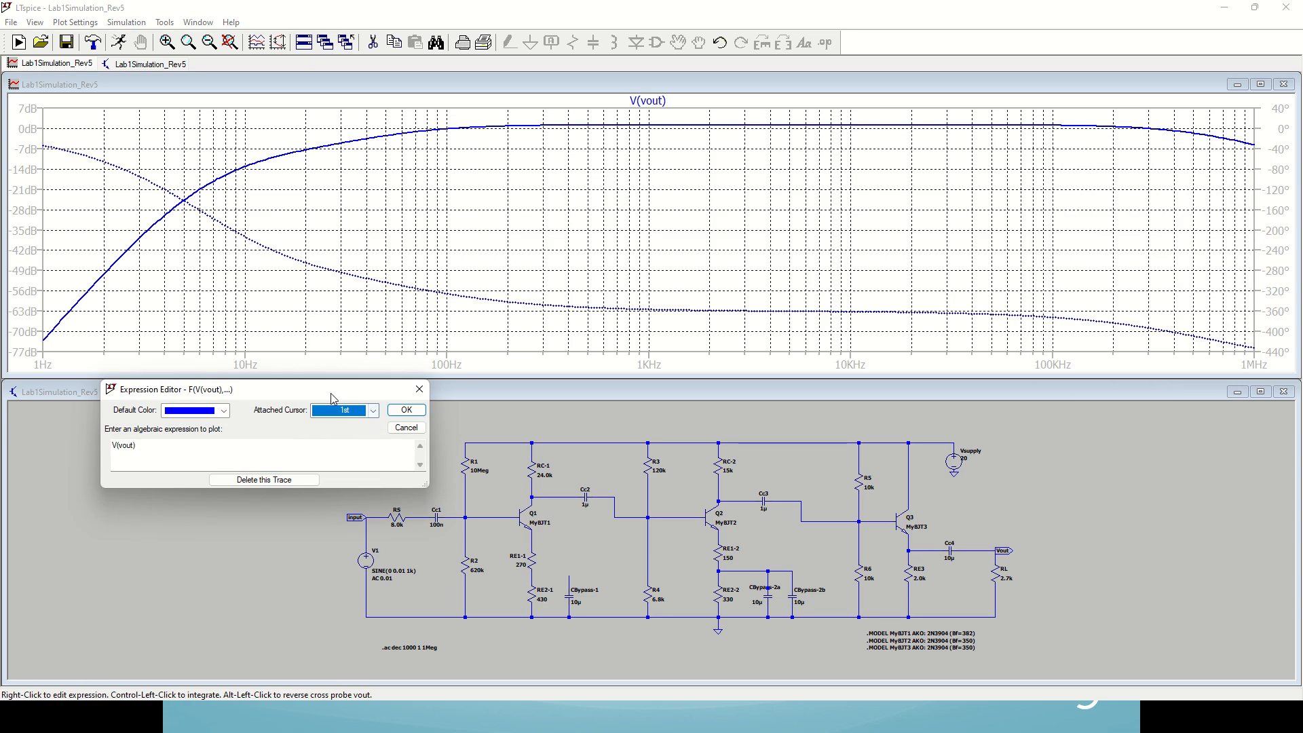
{"action": "left_click", "coordinate": [406, 410]}
{"action": "left_click_drag", "start_coordinate": [764, 122], "coordinate": [481, 160]}
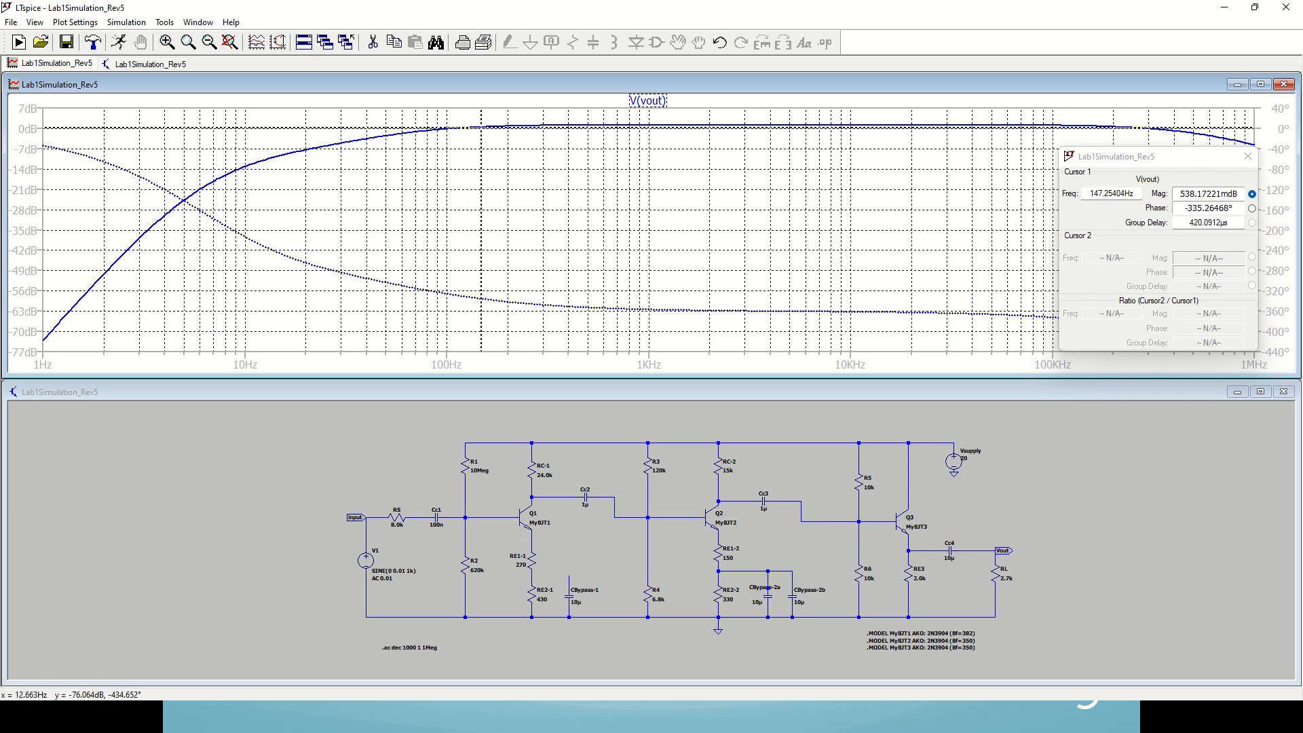
Step: Switch to the Excel worksheet and examine the lower frequency response totals for each of the three stages
{"action": "key", "text": "alt+Tab"}
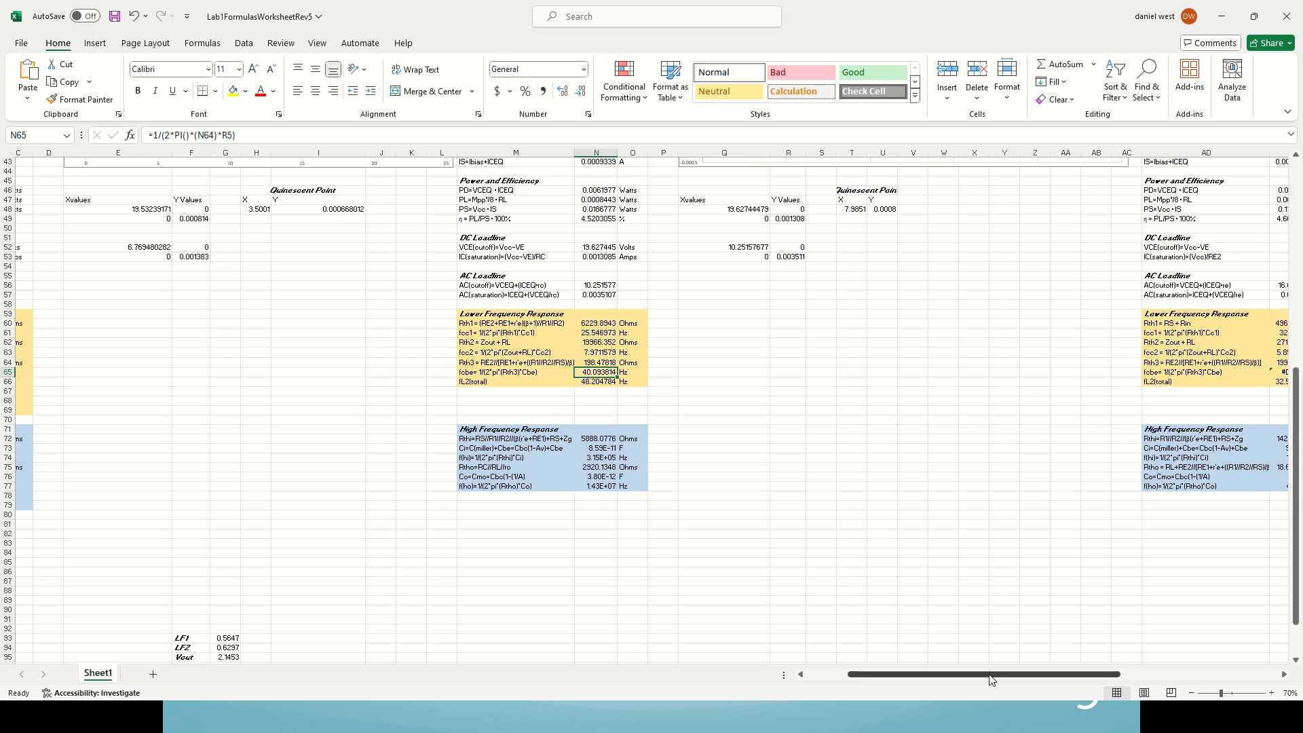
{"action": "left_click_drag", "start_coordinate": [991, 679], "coordinate": [933, 692]}
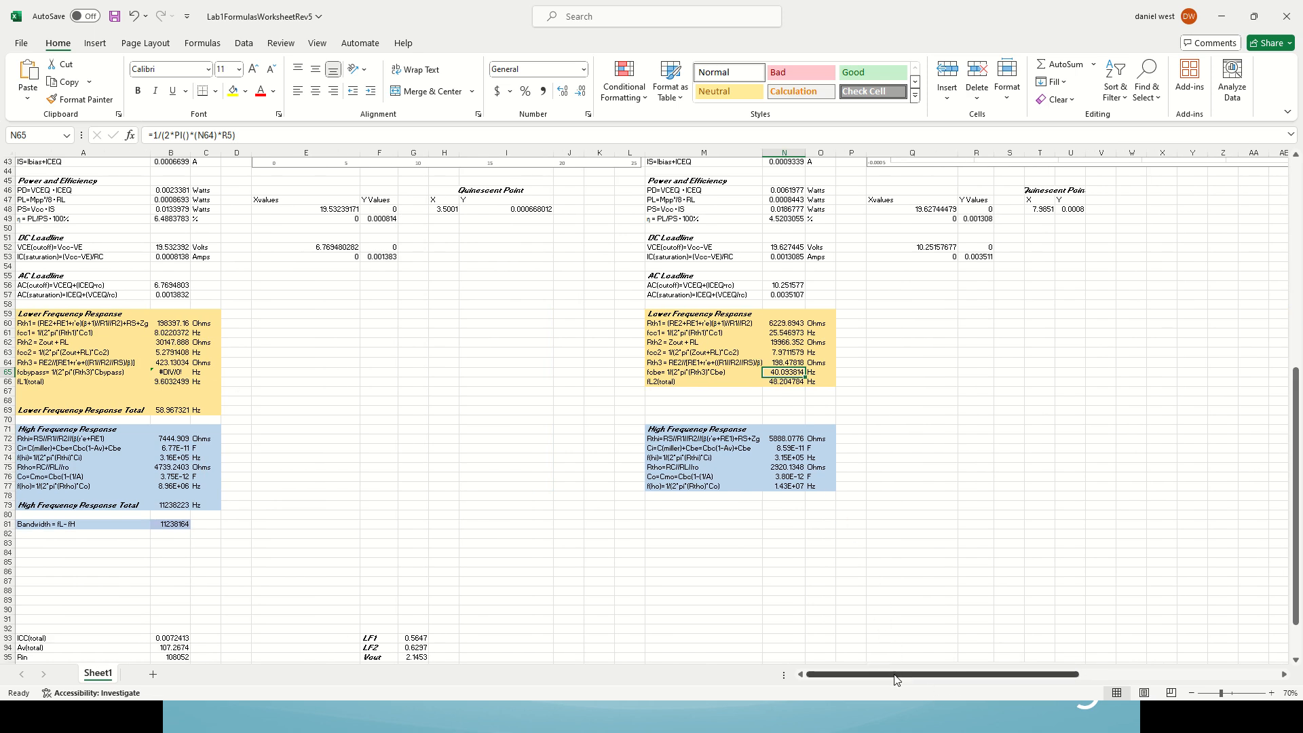
{"action": "left_click_drag", "start_coordinate": [896, 679], "coordinate": [1020, 681]}
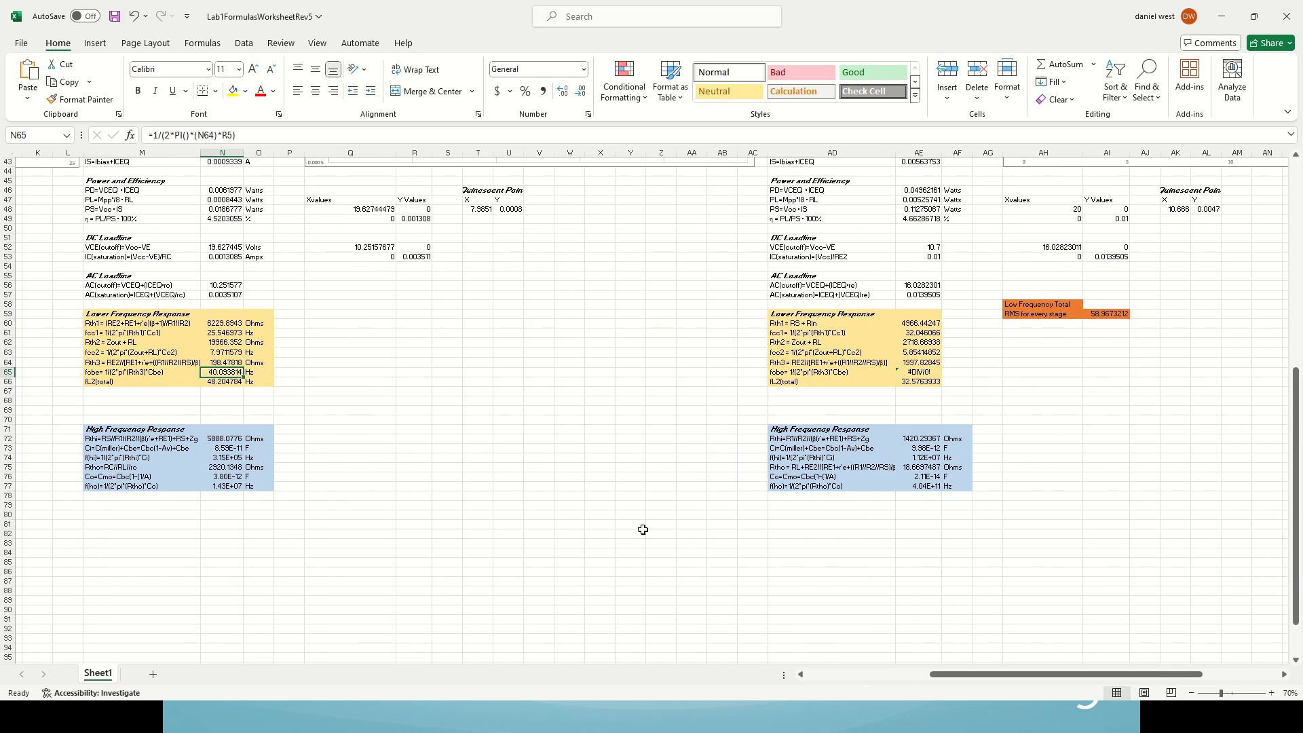
Step: Switch back to LTspice, set Cc4 to 10.1µ, and rerun the AC analysis with cursor 1 at the 3 dB down point
{"action": "key", "text": "alt+Tab"}
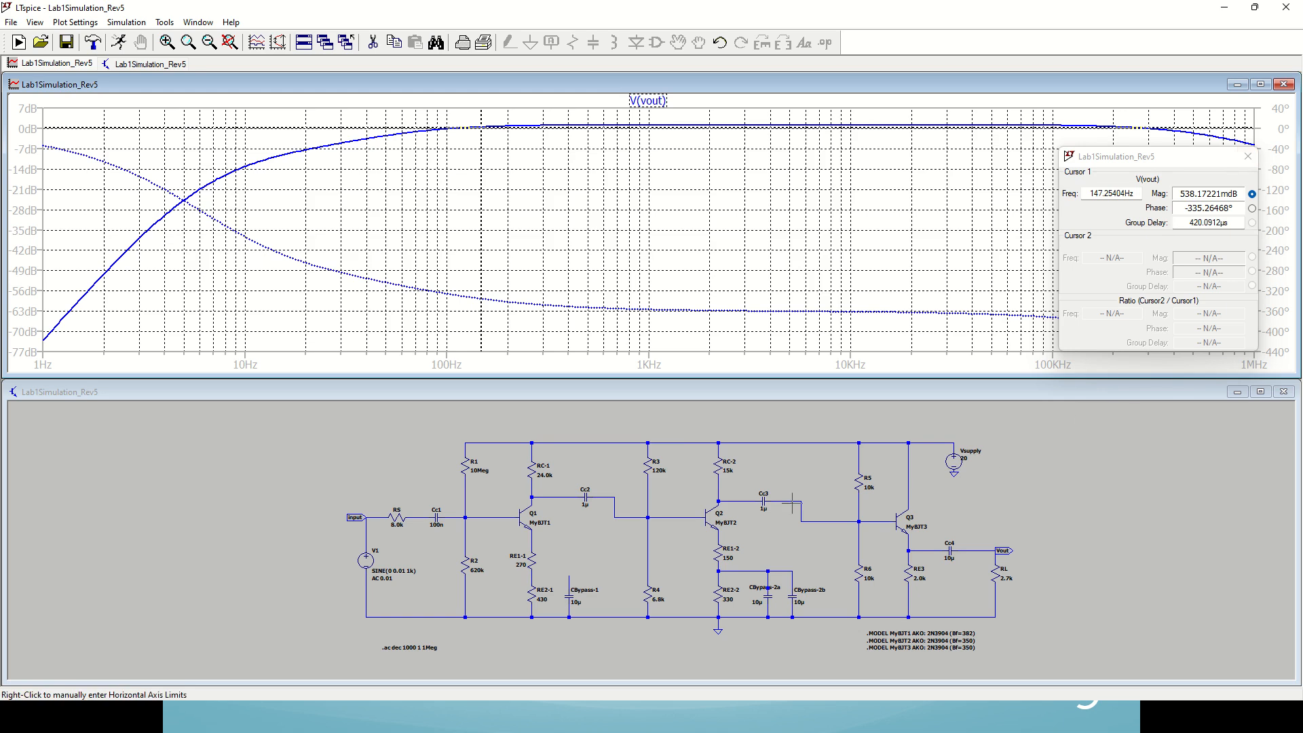
{"action": "right_click", "coordinate": [954, 547]}
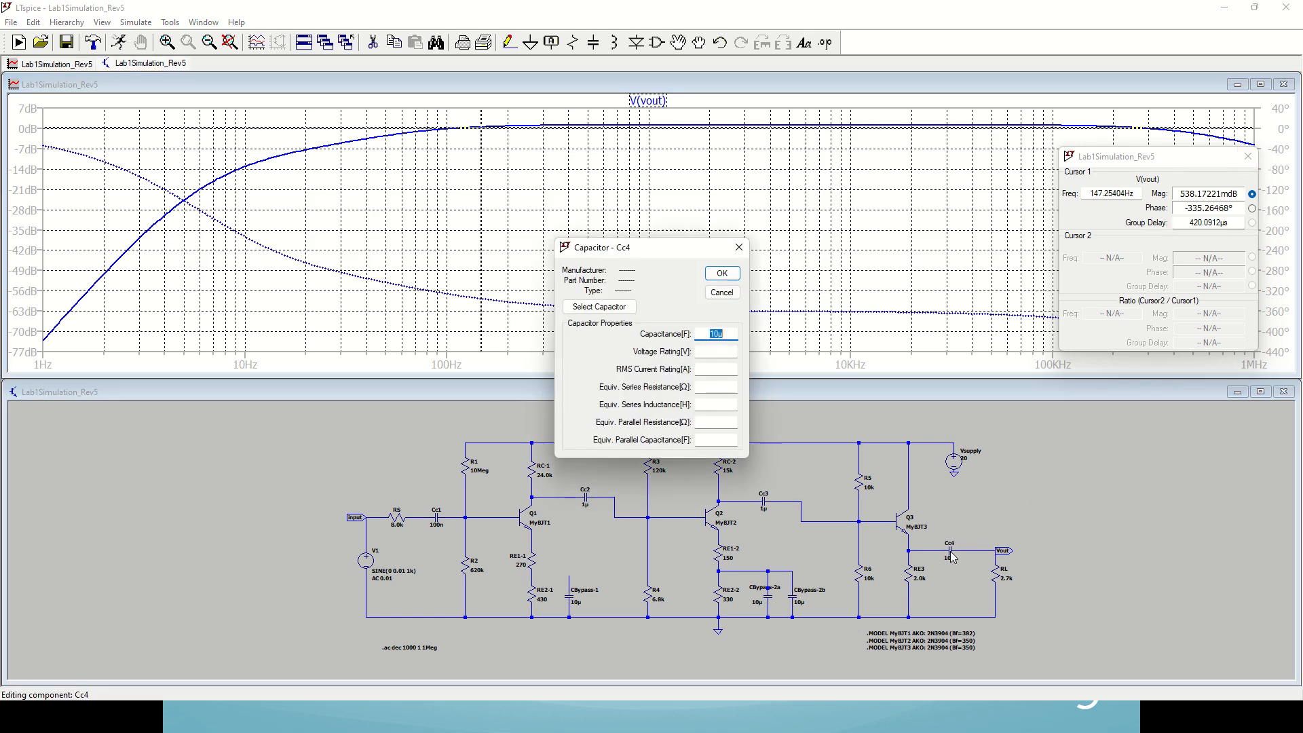
{"action": "left_click", "coordinate": [718, 334]}
{"action": "type", "text": ".1"}
{"action": "left_click", "coordinate": [722, 273]}
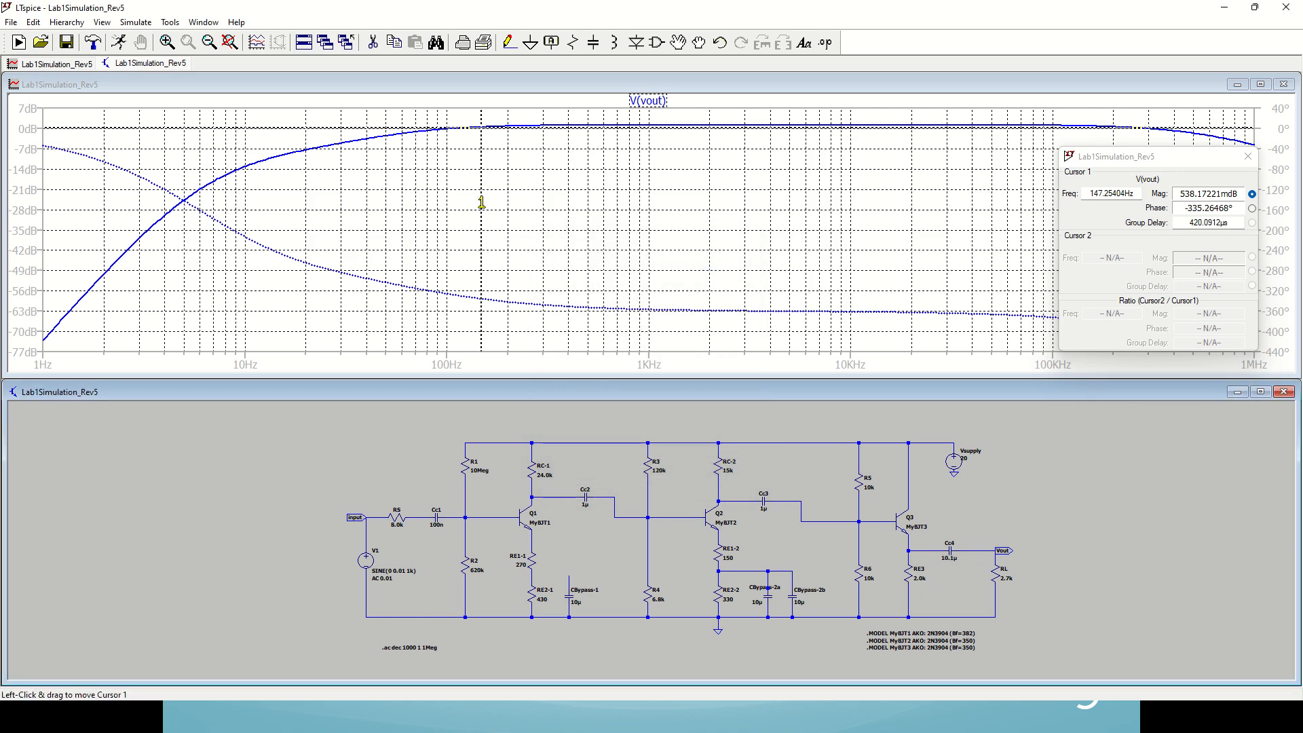
{"action": "left_click_drag", "start_coordinate": [481, 202], "coordinate": [402, 211]}
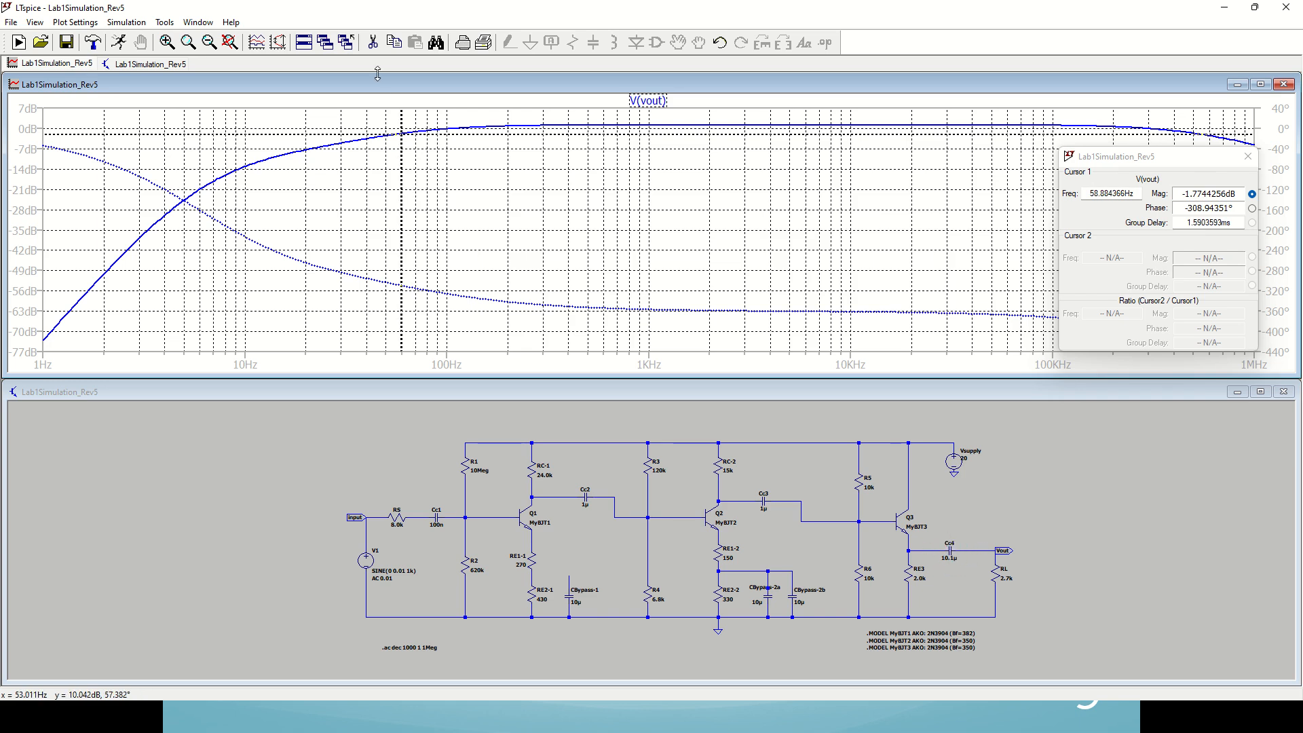
{"action": "left_click", "coordinate": [119, 44]}
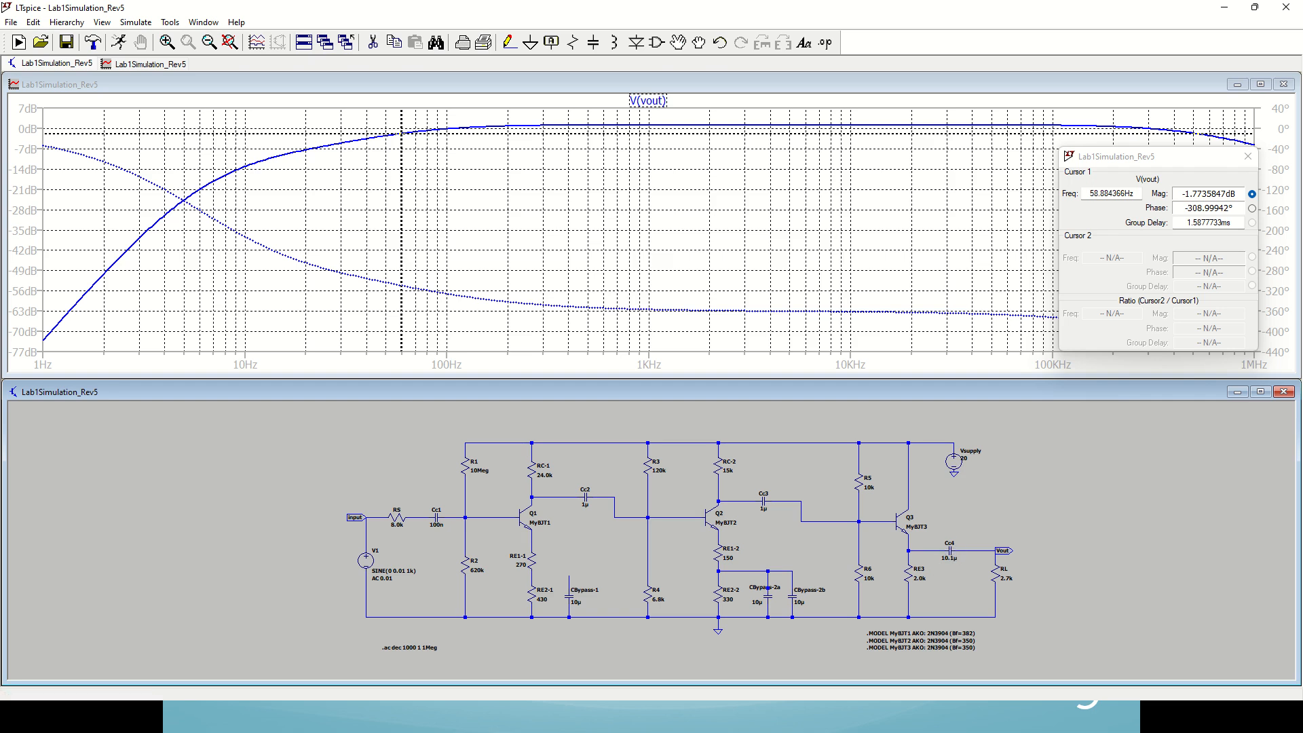
Step: Switch to the Excel worksheet and compare the third-stage fcc2 and fcc1 cutoff frequencies in AE63 and AE61
{"action": "left_click", "coordinate": [34, 717]}
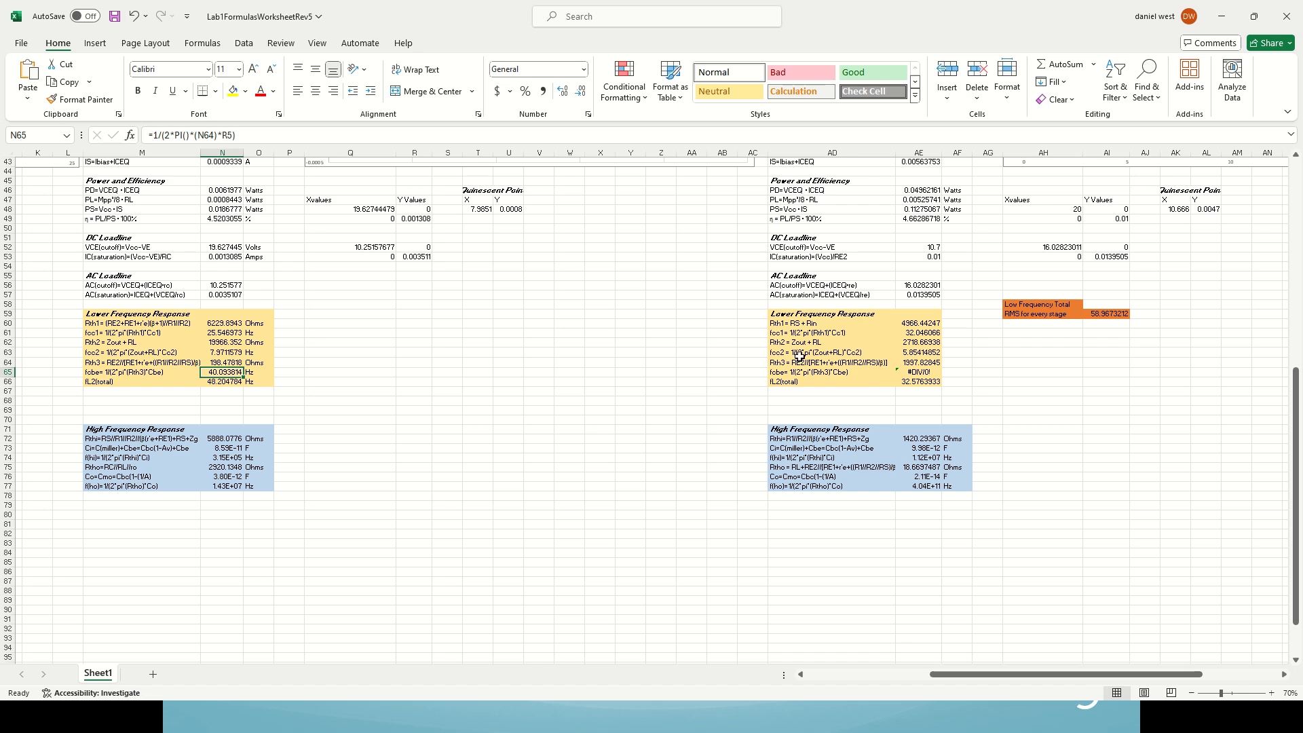
{"action": "left_click", "coordinate": [898, 354]}
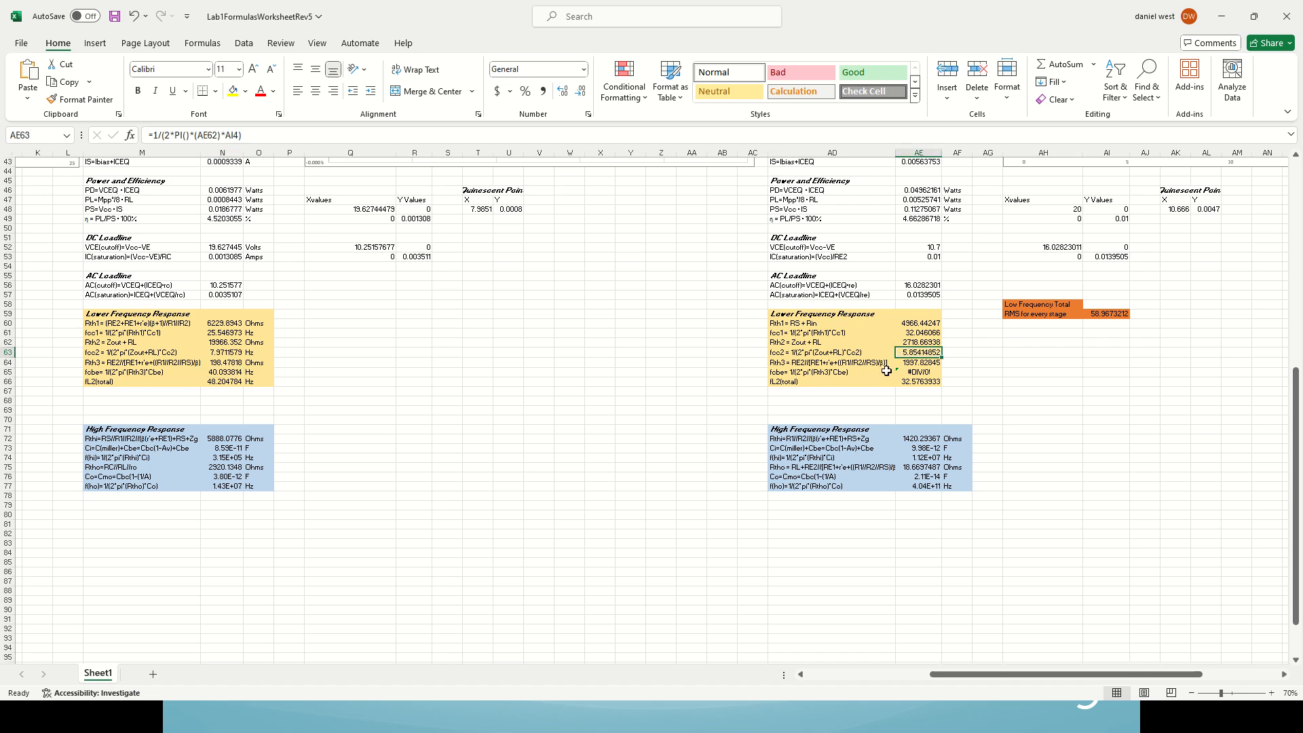
{"action": "left_click", "coordinate": [918, 334]}
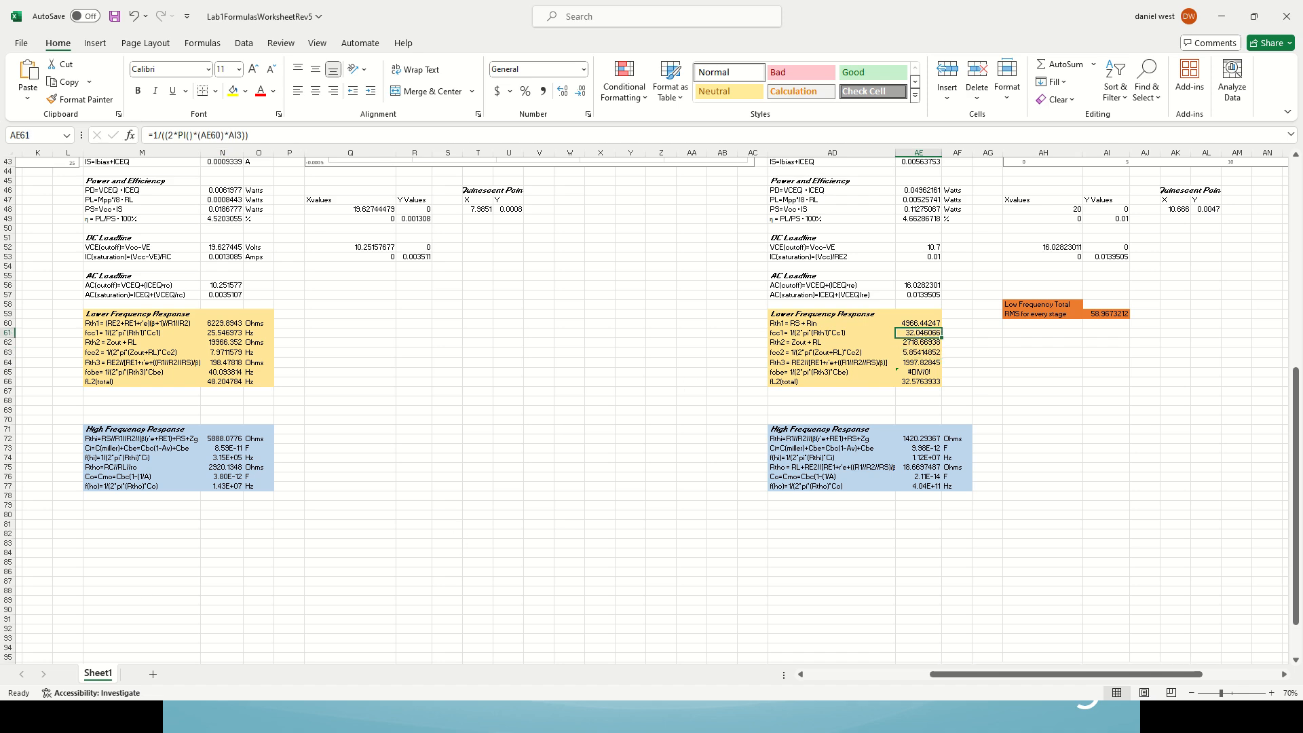
Step: Switch back to LTspice, set Cc4 to 10µ, and rerun the AC analysis
{"action": "left_click", "coordinate": [386, 715]}
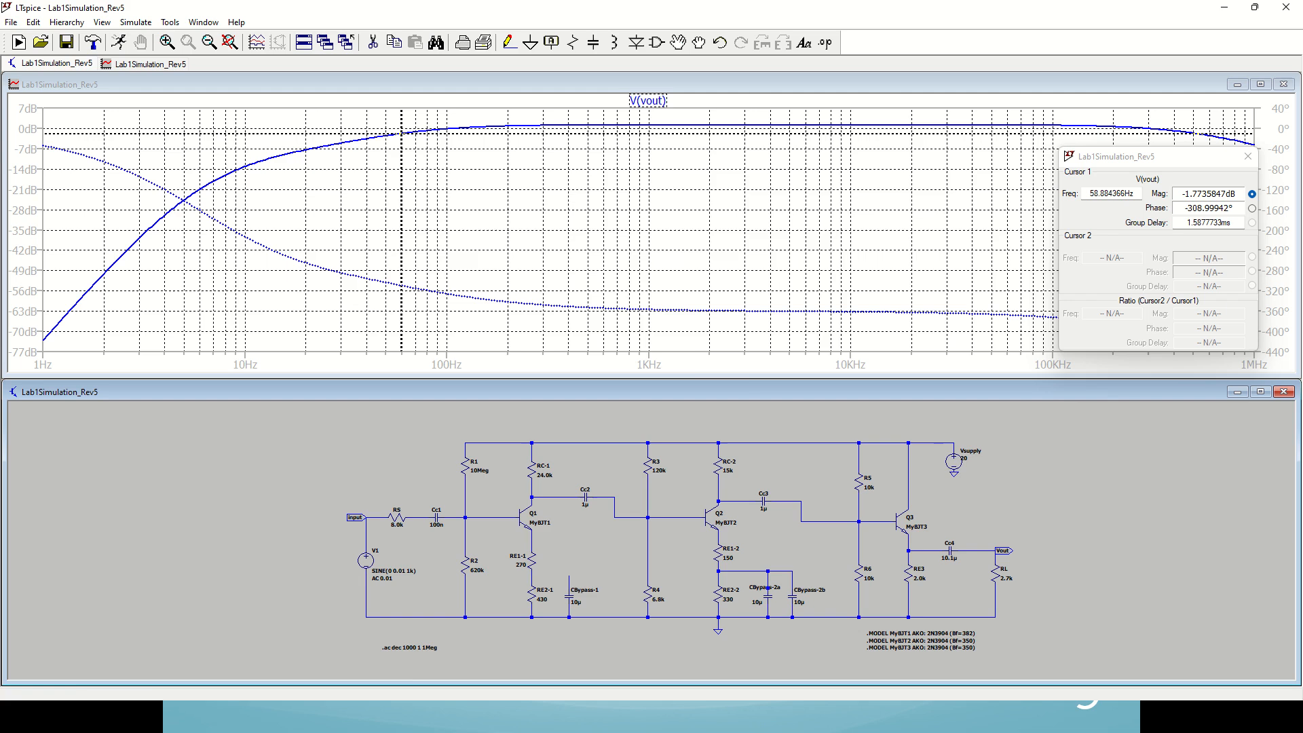
{"action": "right_click", "coordinate": [958, 547]}
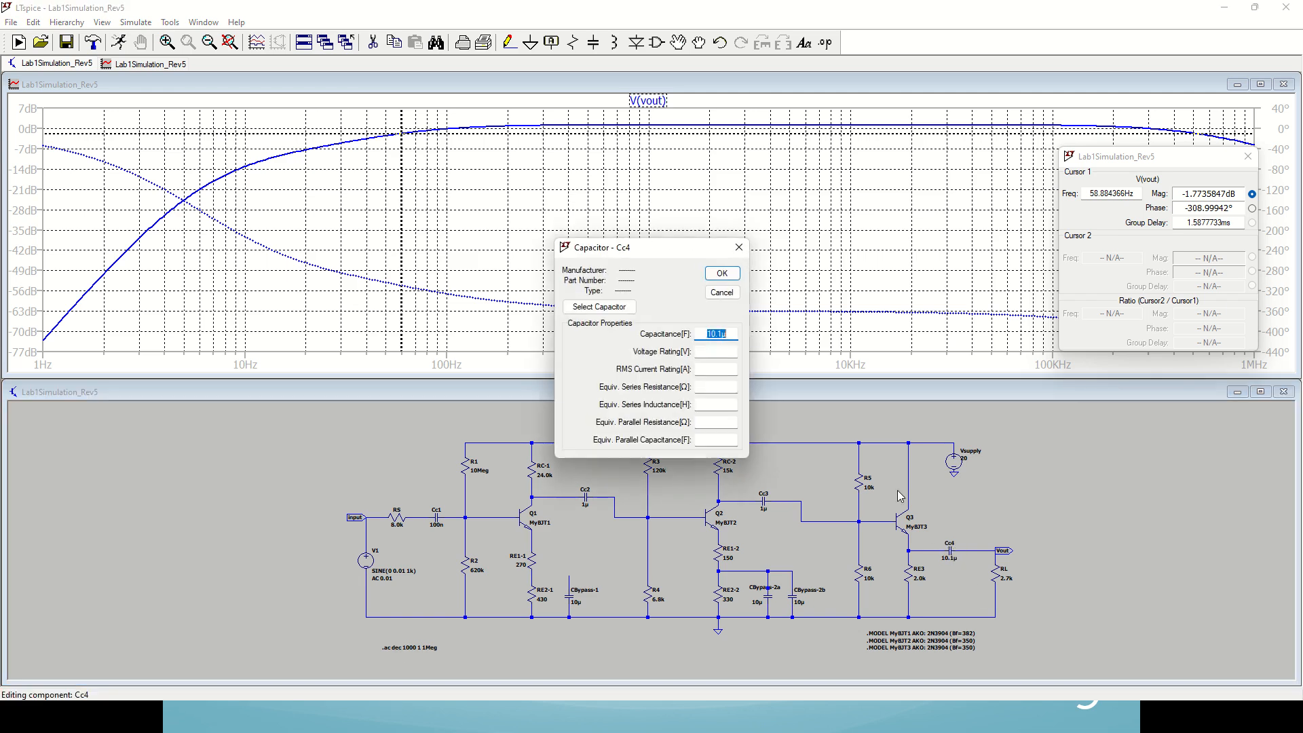
{"action": "left_click", "coordinate": [722, 334]}
{"action": "key", "text": "Return"}
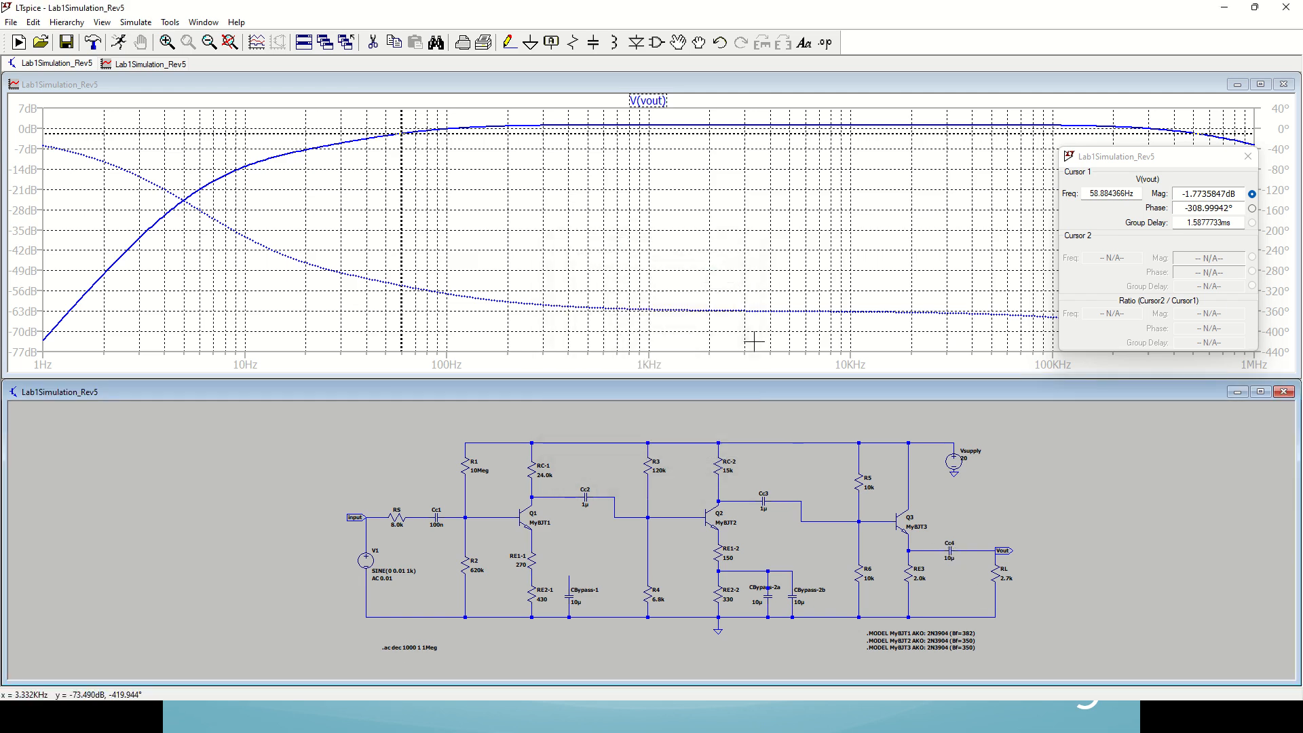
{"action": "left_click", "coordinate": [117, 43]}
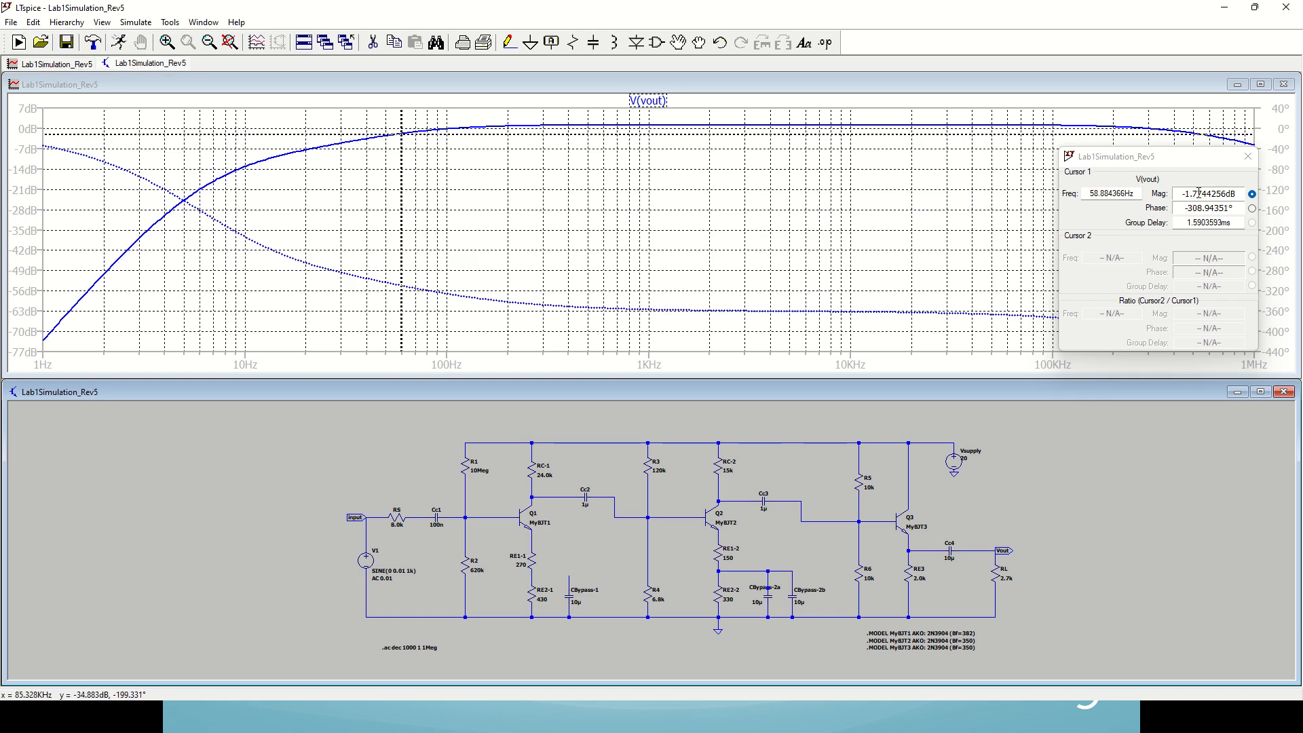
Step: Set the coupling capacitor Cc3 to 1.1µ and rerun the AC analysis
{"action": "right_click", "coordinate": [768, 497]}
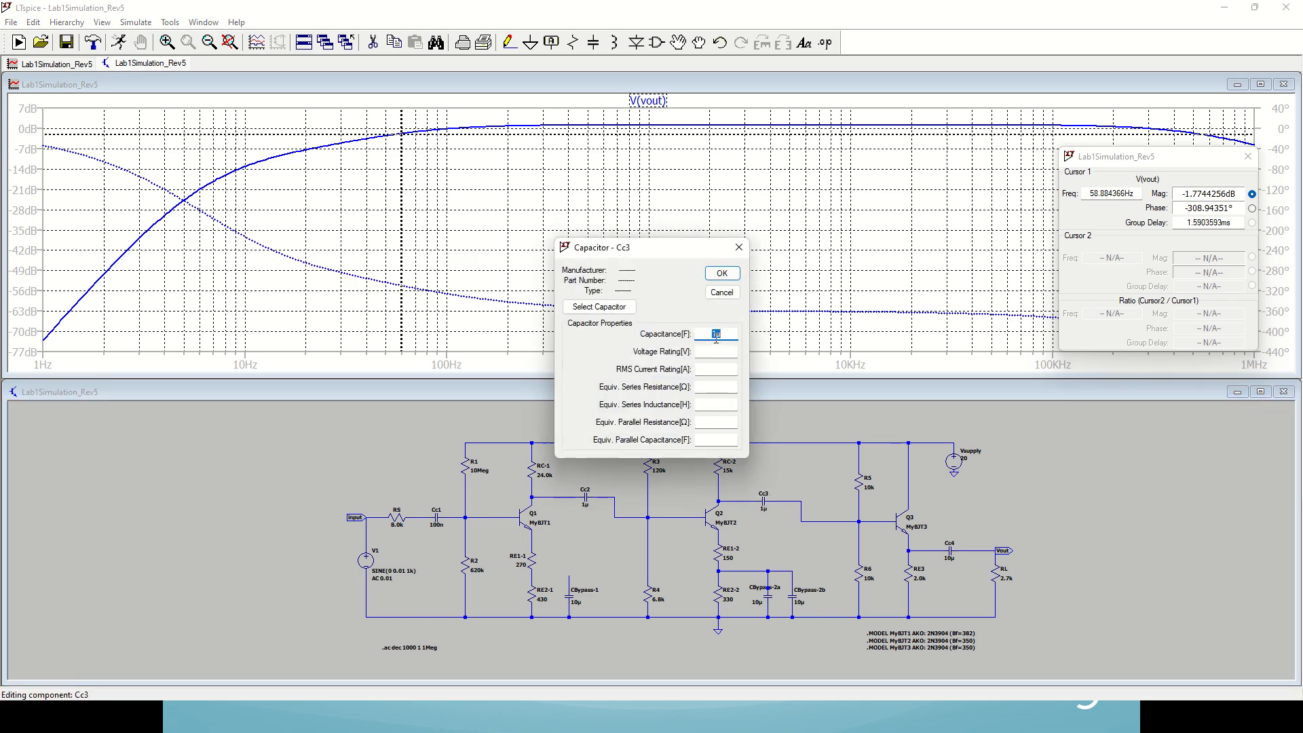
{"action": "left_click", "coordinate": [719, 335]}
{"action": "type", "text": ".1"}
{"action": "key", "text": "Return"}
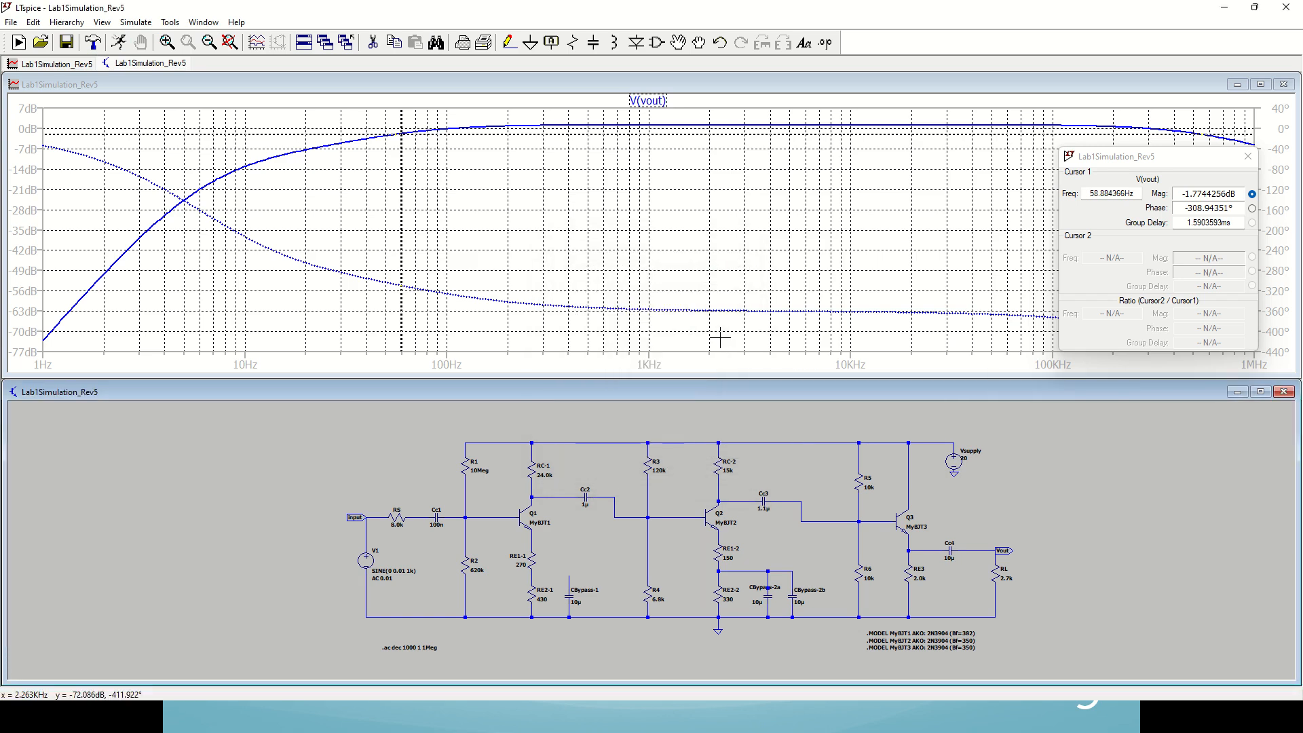
{"action": "left_click", "coordinate": [119, 44]}
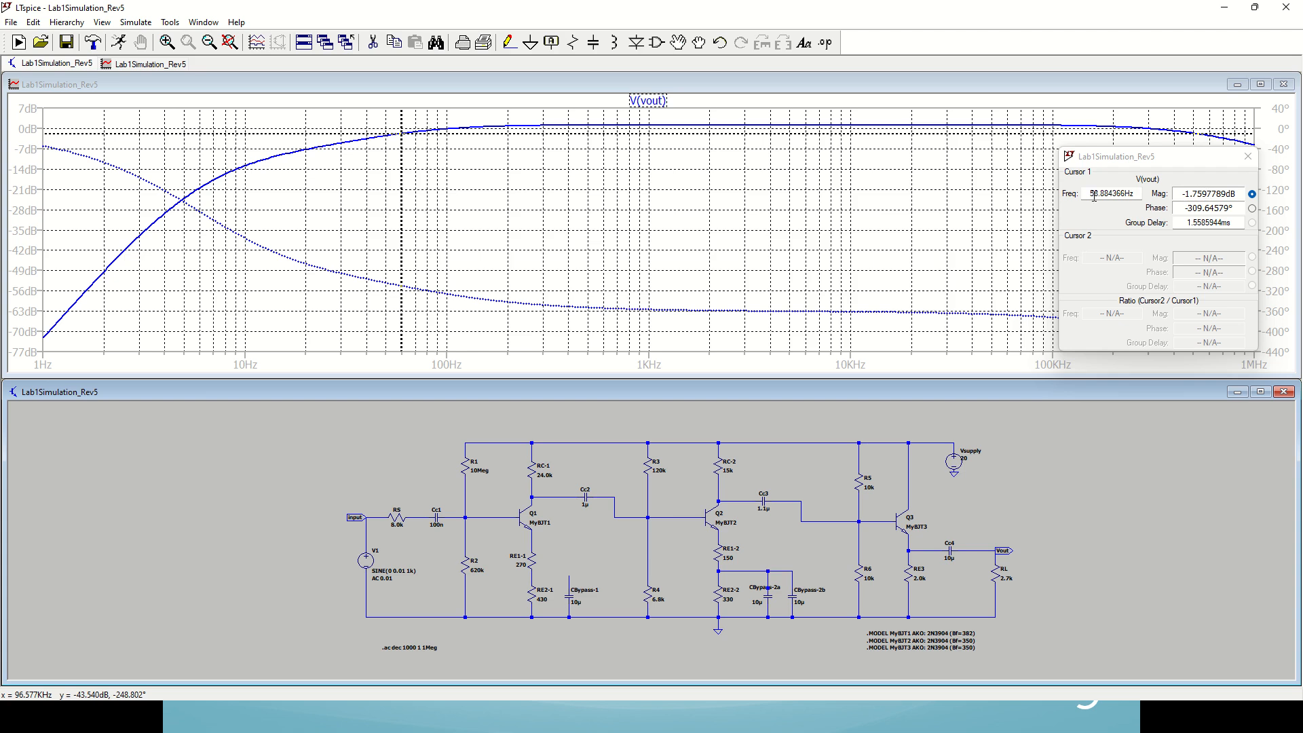
Step: Measure the lower cutoff frequency with the changed Cc3 by stepping cursor 1 to the 3 dB down point of V(vout)
{"action": "left_click", "coordinate": [401, 193]}
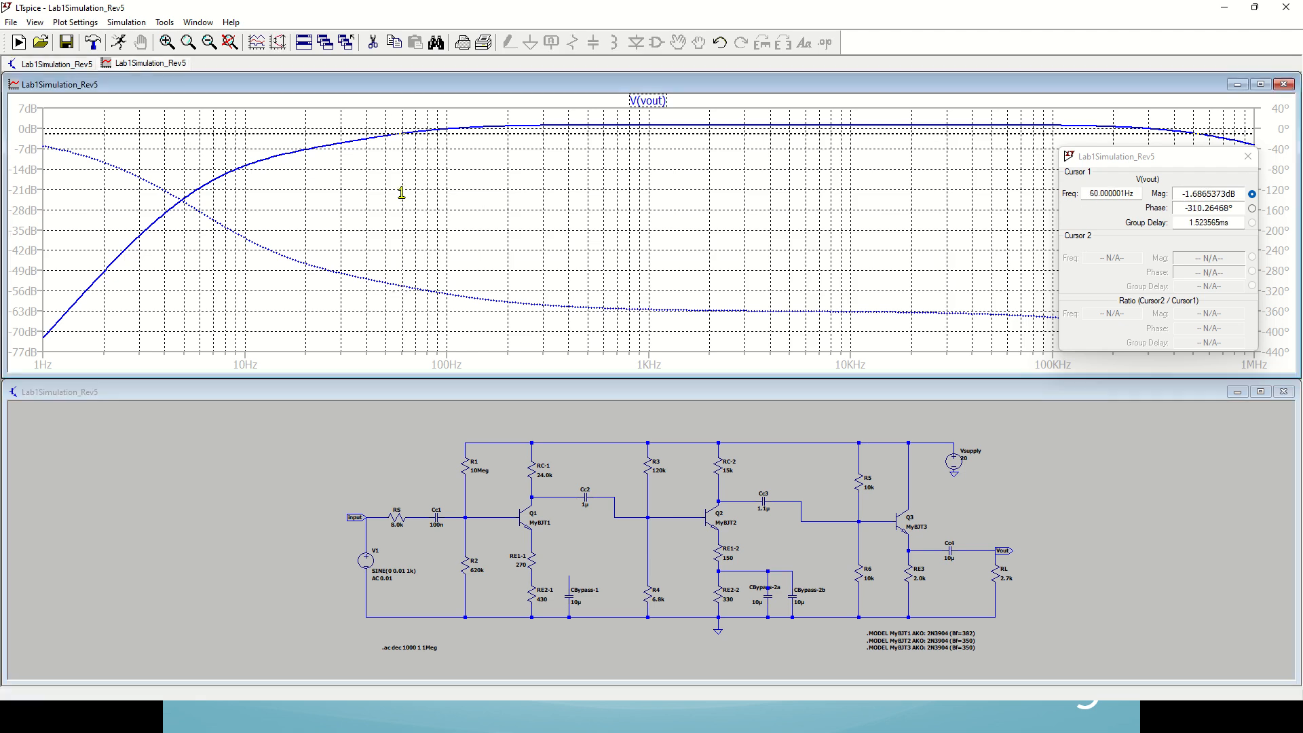
{"action": "key", "text": "Right"}
{"action": "key", "text": "Right"}
{"action": "key", "text": "Right"}
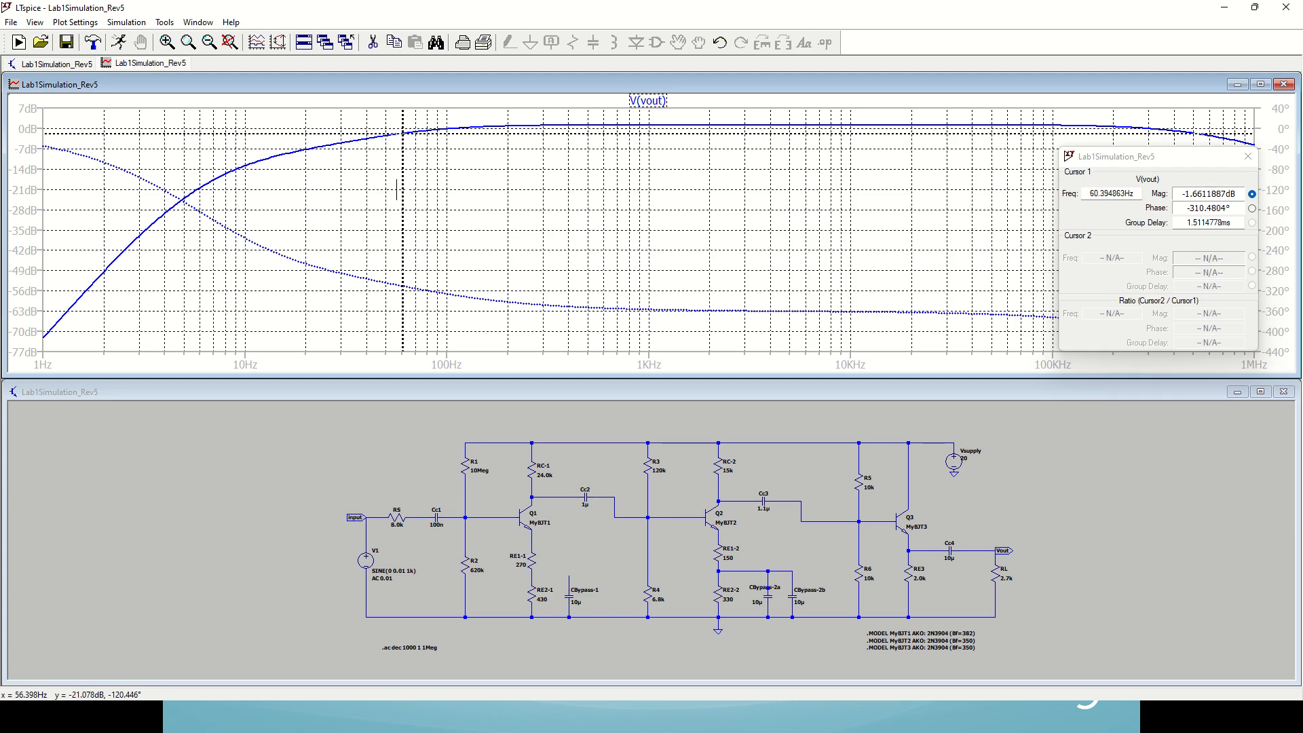
{"action": "key", "text": "Left"}
{"action": "key", "text": "Right"}
{"action": "key", "text": "Left"}
{"action": "key", "text": "Left"}
{"action": "key", "text": "Left"}
{"action": "key", "text": "Left"}
{"action": "key", "text": "Left"}
{"action": "key", "text": "Left"}
{"action": "key", "text": "Left"}
{"action": "key", "text": "Left"}
{"action": "key", "text": "Left"}
{"action": "key", "text": "Left"}
{"action": "key", "text": "Left"}
{"action": "key", "text": "Left"}
{"action": "key", "text": "Left"}
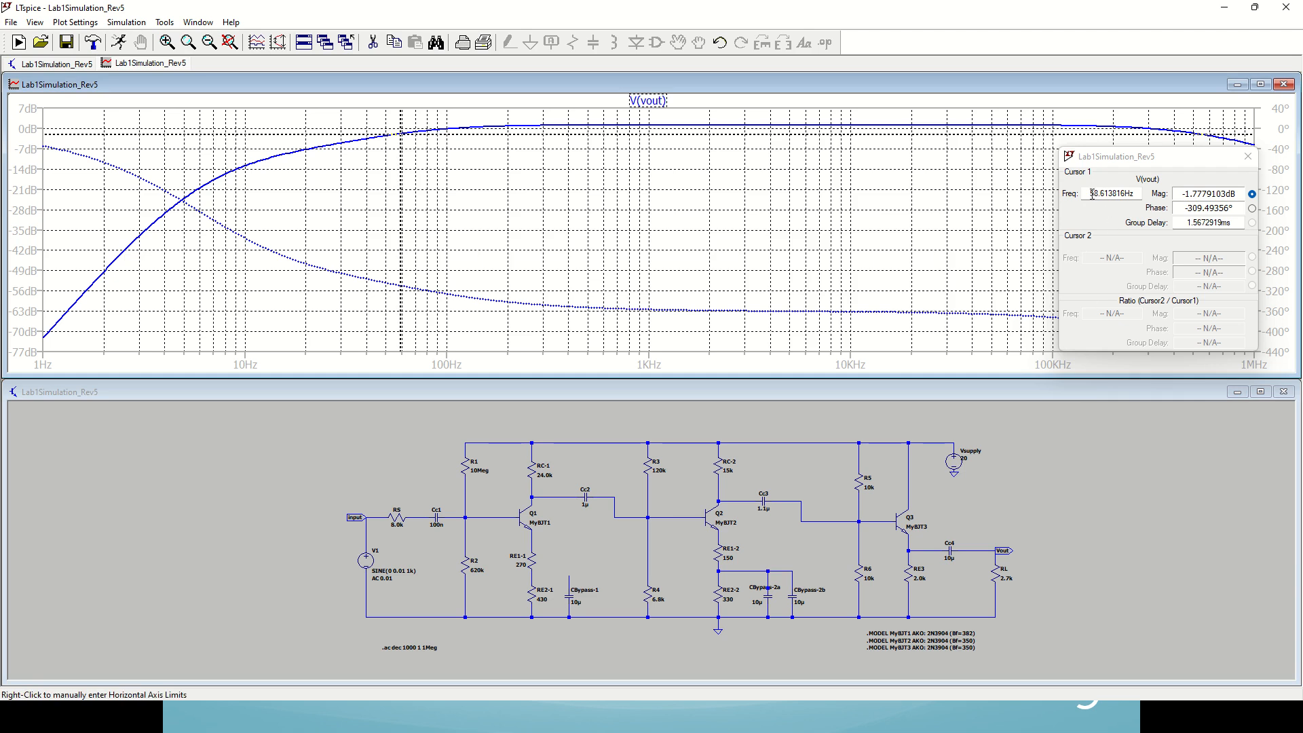
{"action": "left_click_drag", "start_coordinate": [1089, 193], "coordinate": [1097, 193]}
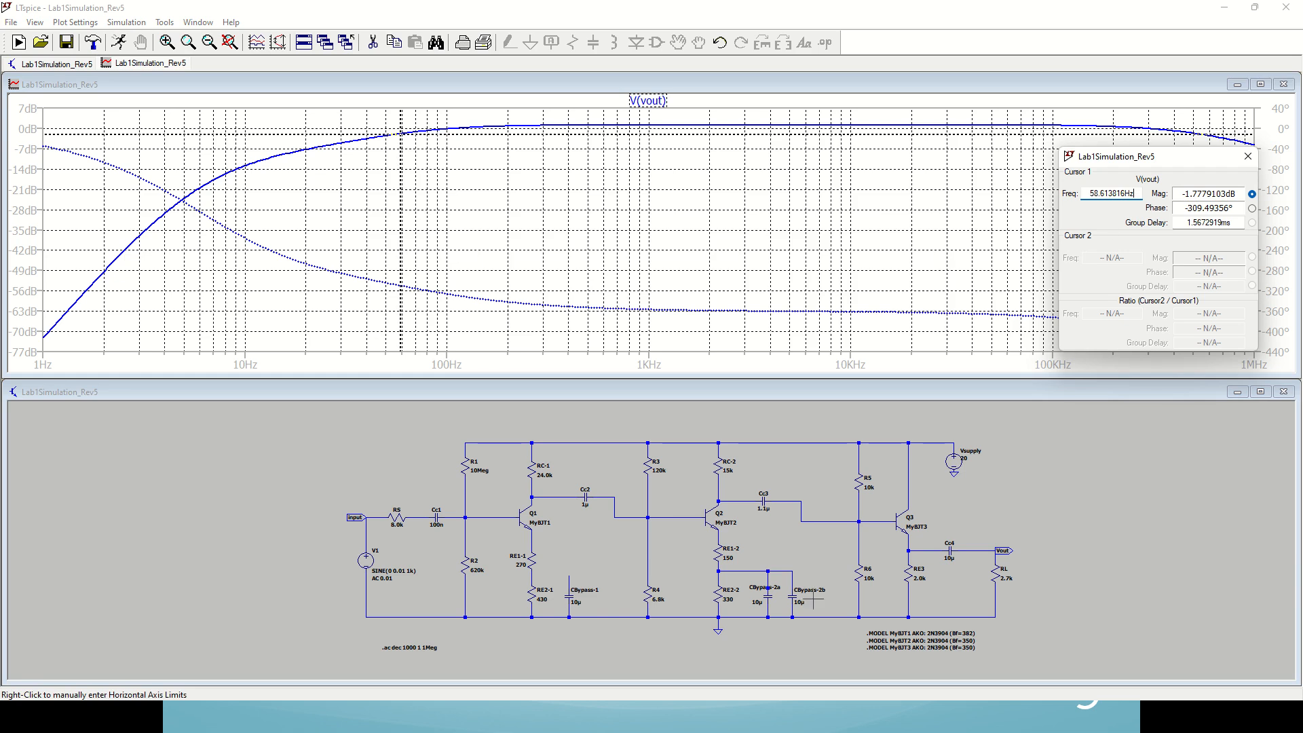
Step: Restore the capacitance of Cc3 to 1µ
{"action": "right_click", "coordinate": [763, 501]}
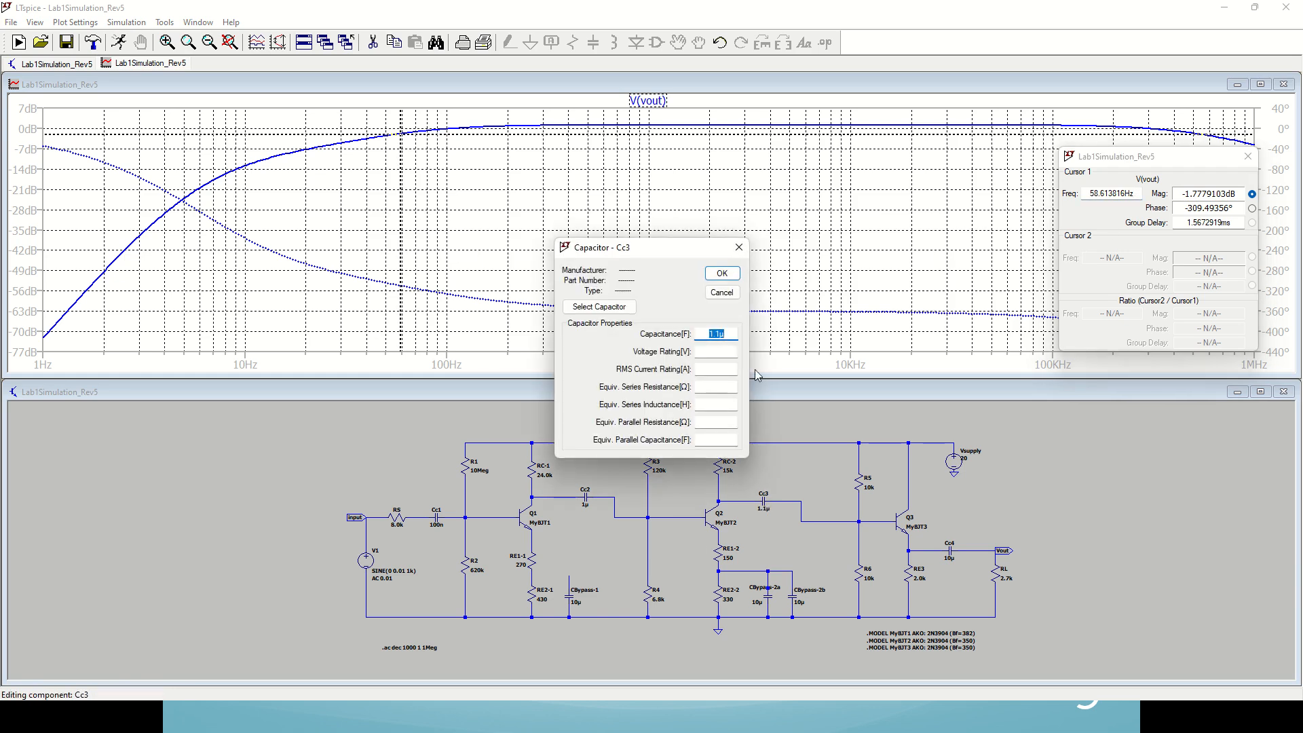
{"action": "left_click", "coordinate": [724, 334]}
{"action": "left_click", "coordinate": [737, 275]}
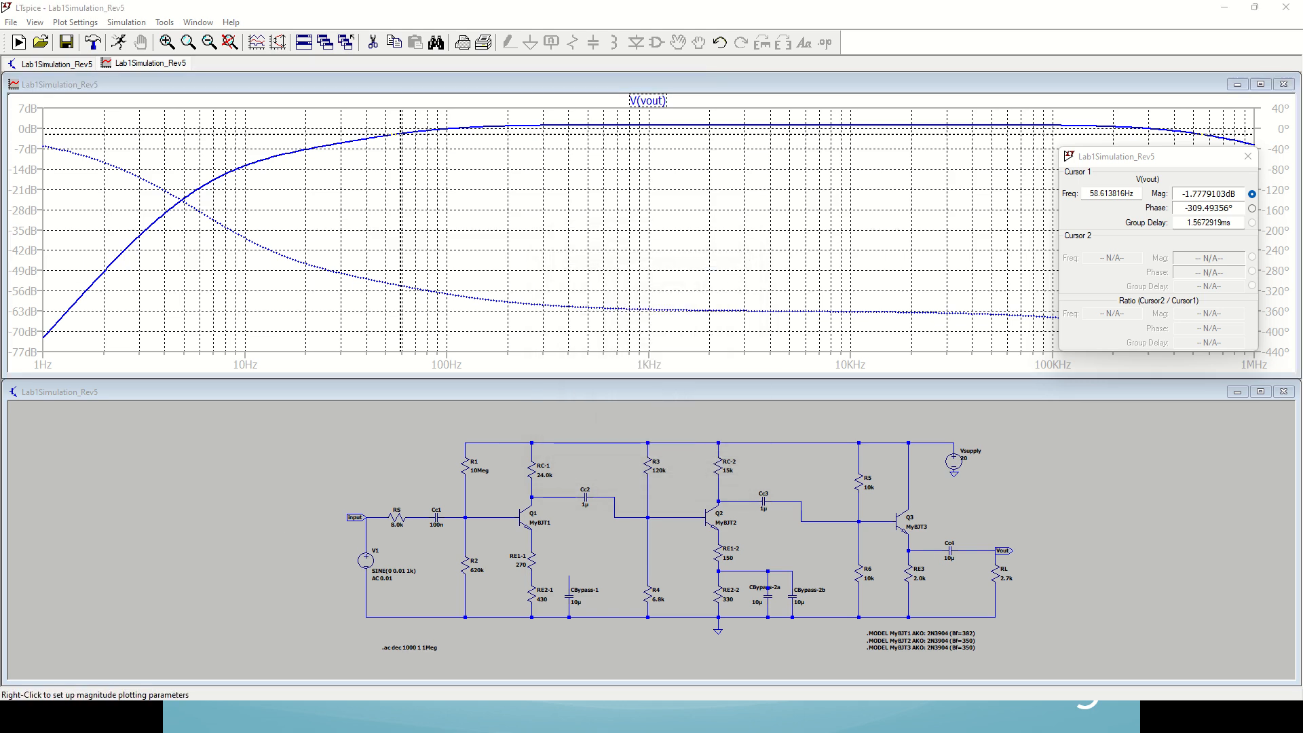
Step: Switch to the Excel worksheet and compare the second-stage fcc1 in N61 with the first-stage fcc1 and fcc2 in B61 and B63
{"action": "key", "text": "alt+Tab"}
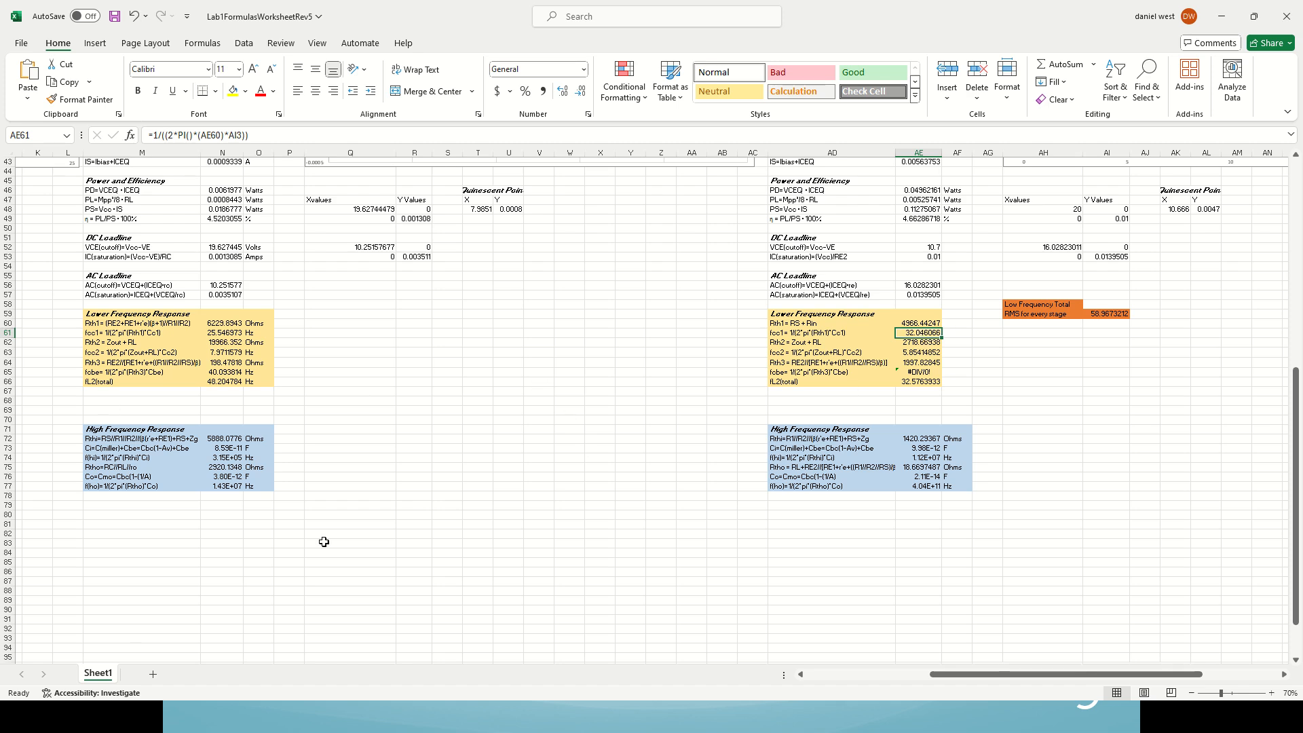
{"action": "left_click_drag", "start_coordinate": [998, 676], "coordinate": [874, 676]}
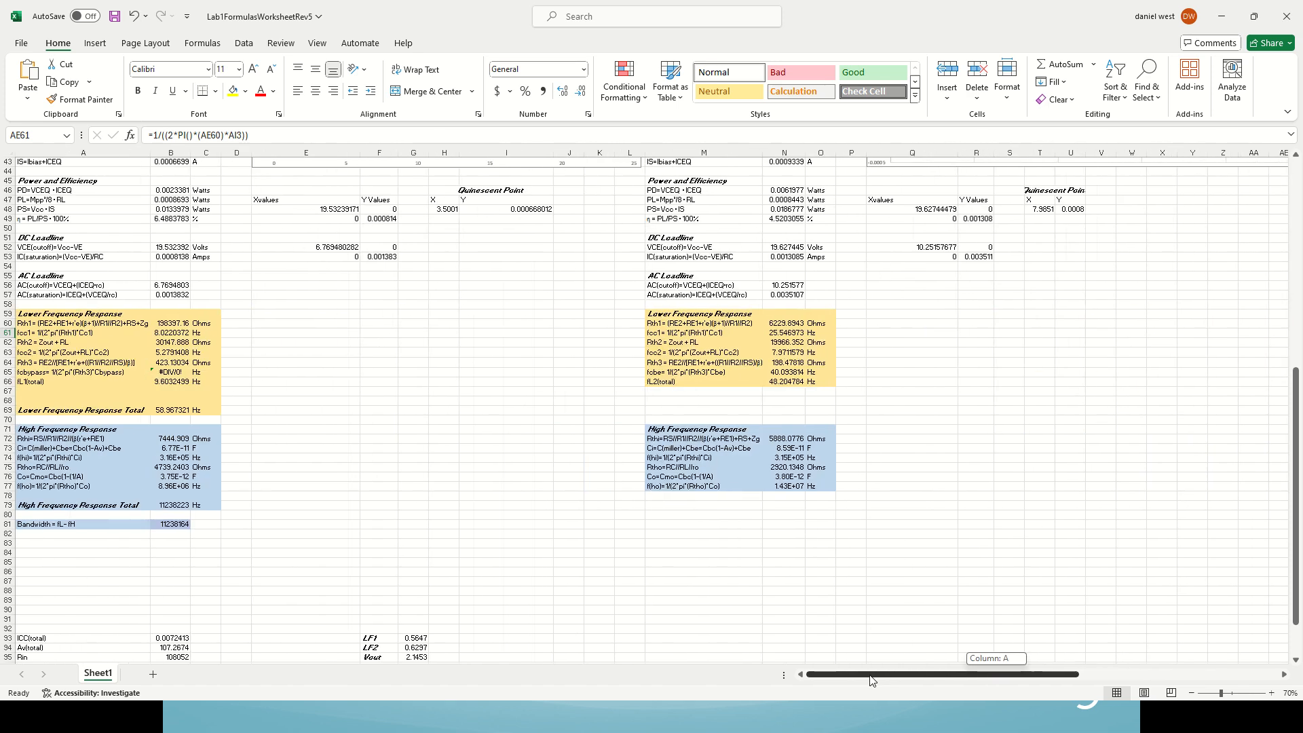
{"action": "left_click", "coordinate": [790, 334]}
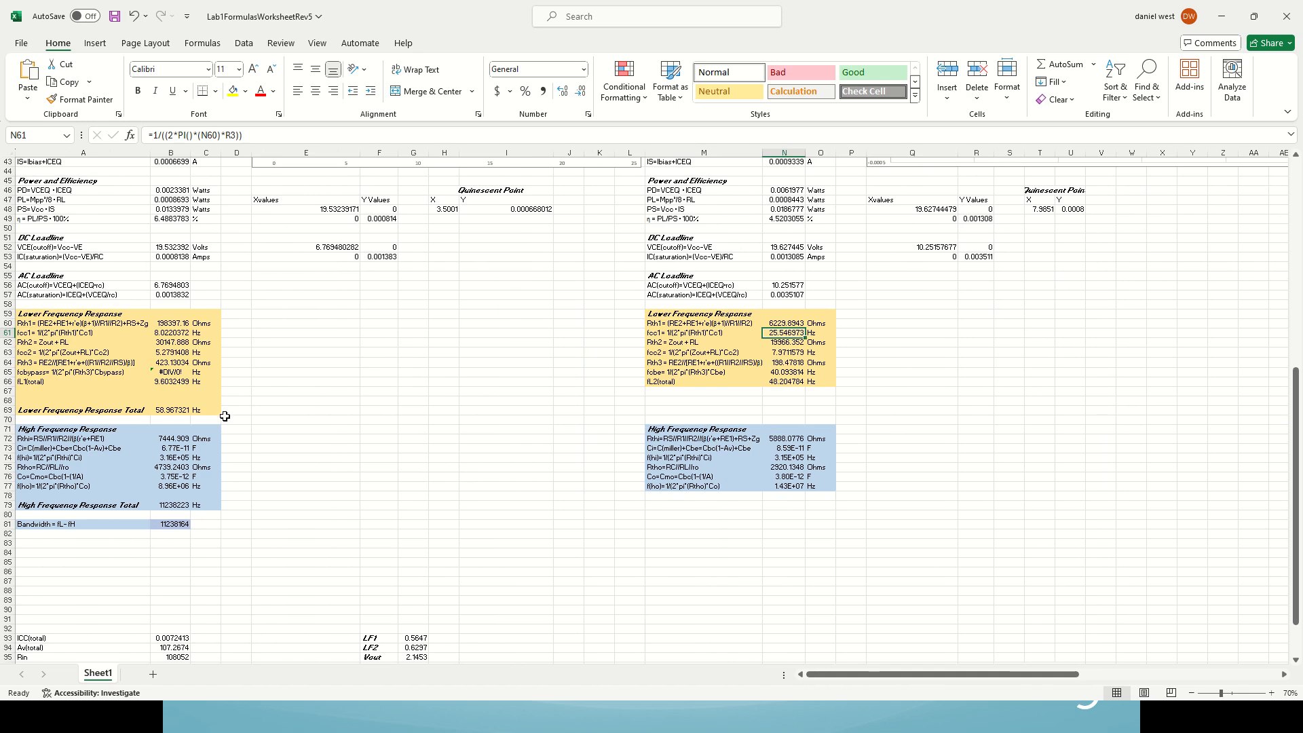
{"action": "left_click", "coordinate": [177, 333]}
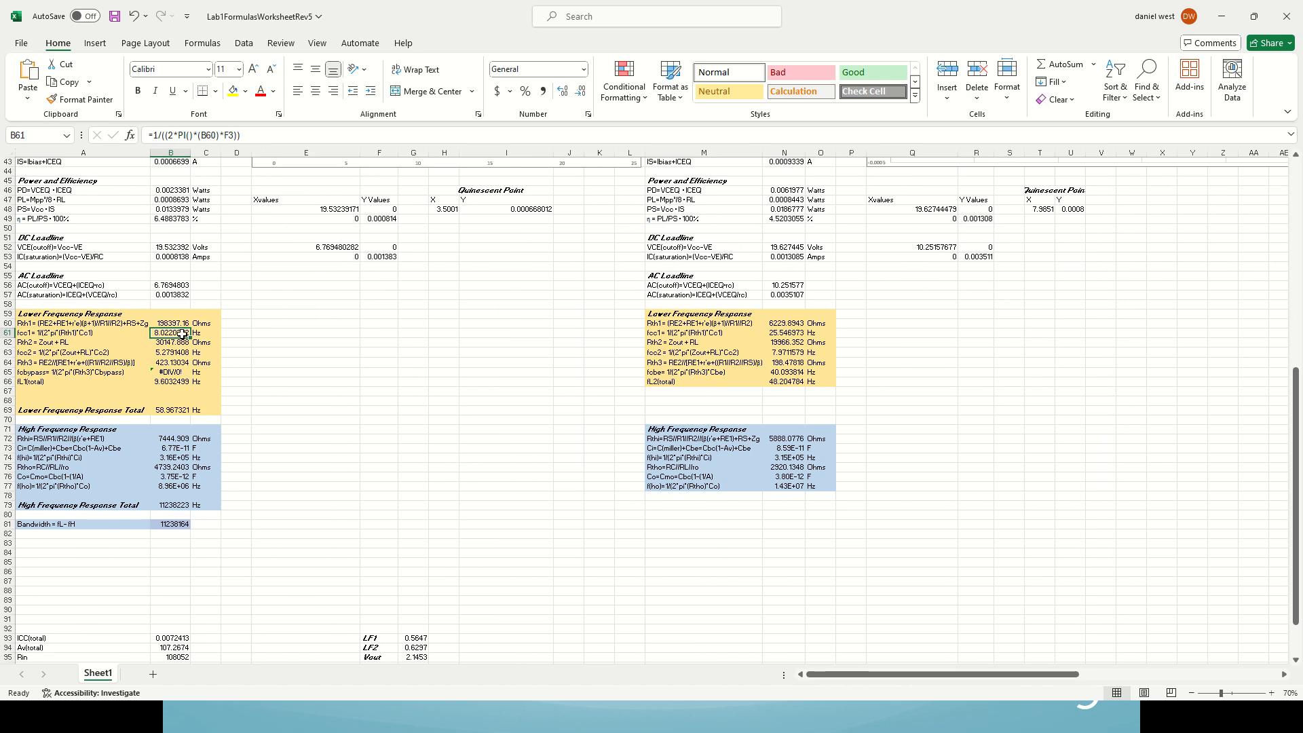
{"action": "left_click", "coordinate": [174, 353]}
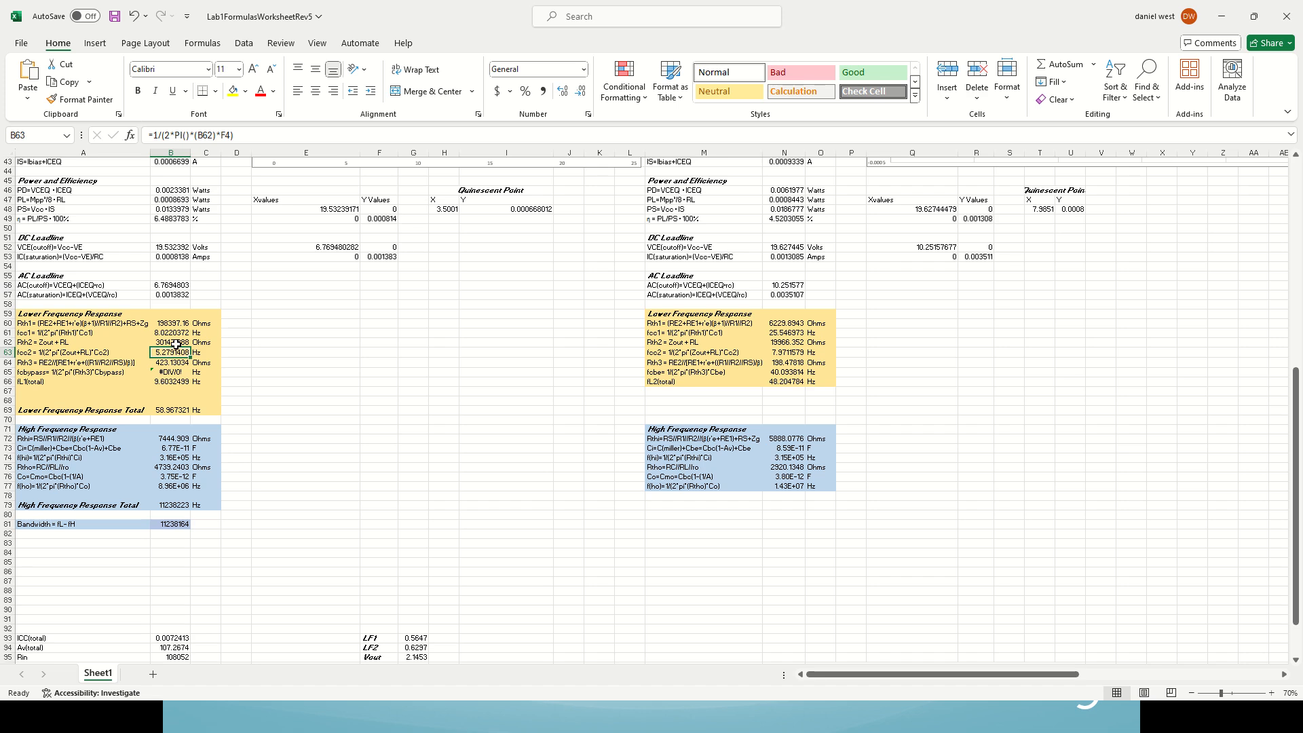
Step: Check the first-stage fcc1 in B61, and switch to LTspice to place cursor 1 at about 58.9 Hz on V(vout)
{"action": "left_click", "coordinate": [157, 333]}
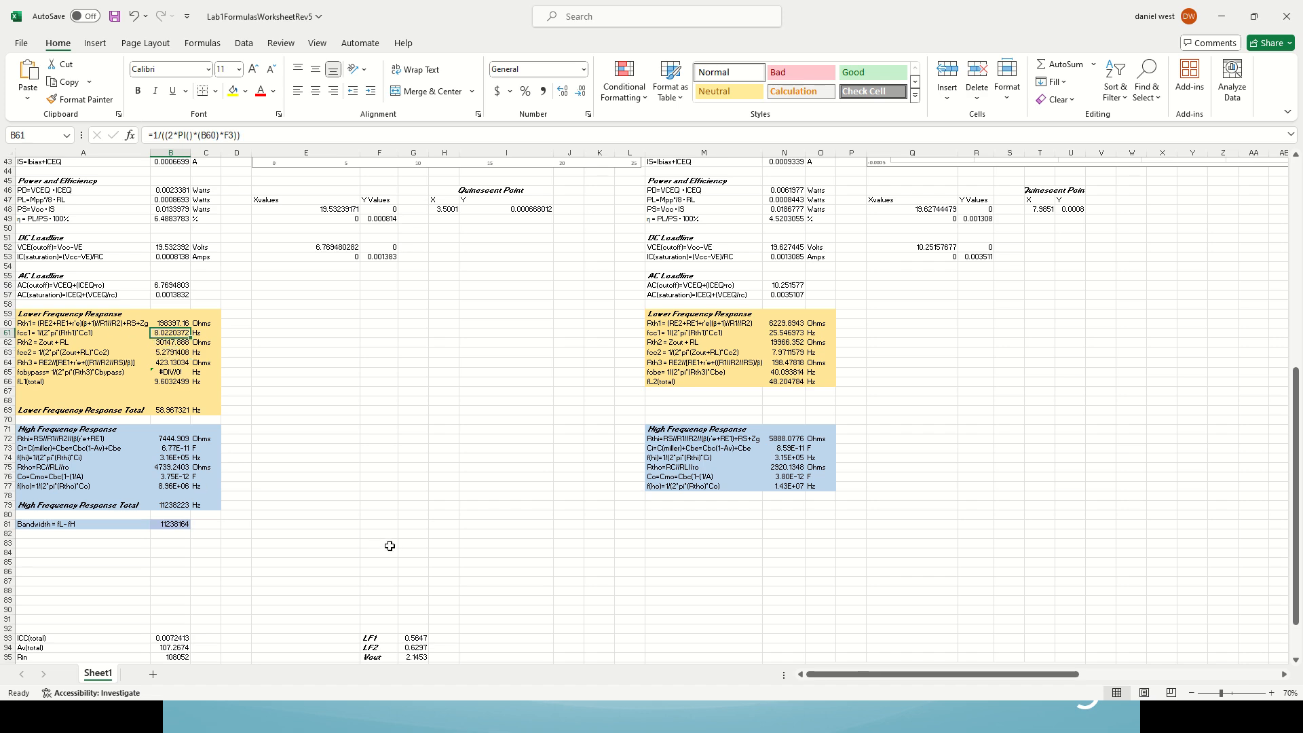
{"action": "key", "text": "alt+Tab"}
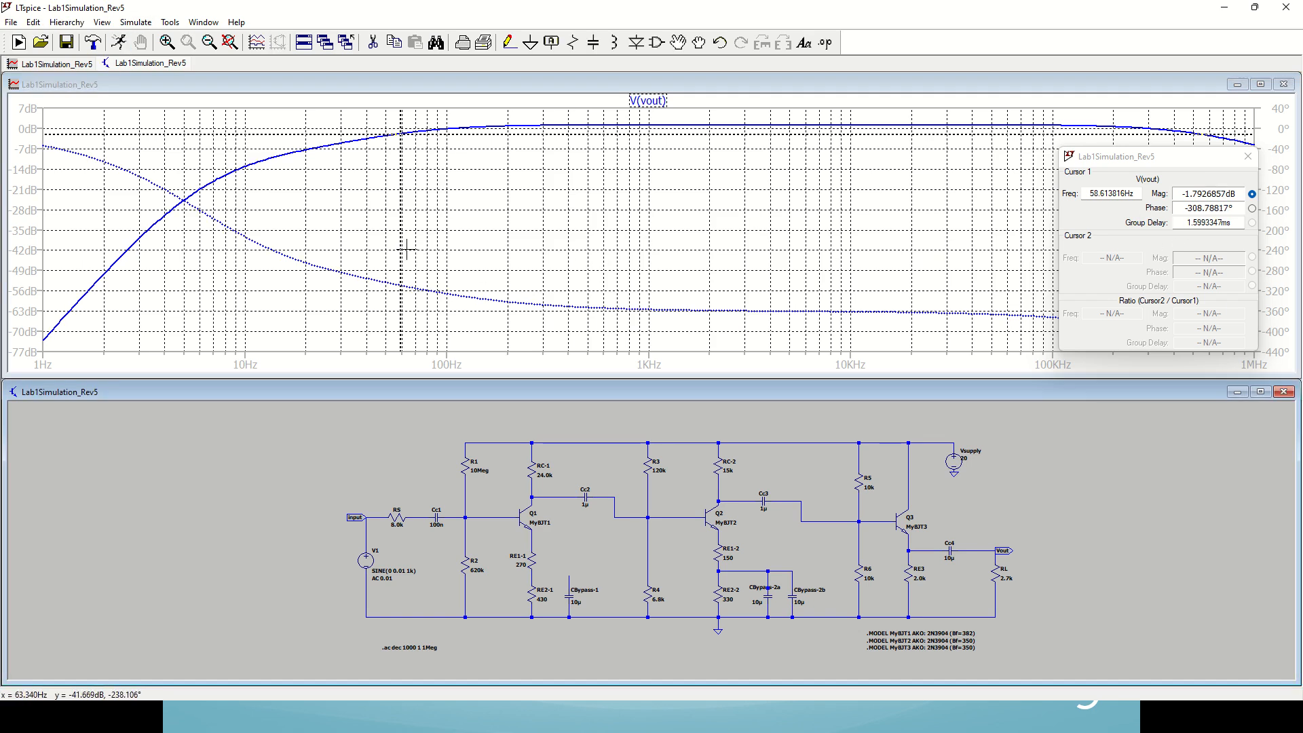
{"action": "left_click", "coordinate": [402, 246]}
{"action": "left_click_drag", "start_coordinate": [402, 246], "coordinate": [401, 242]}
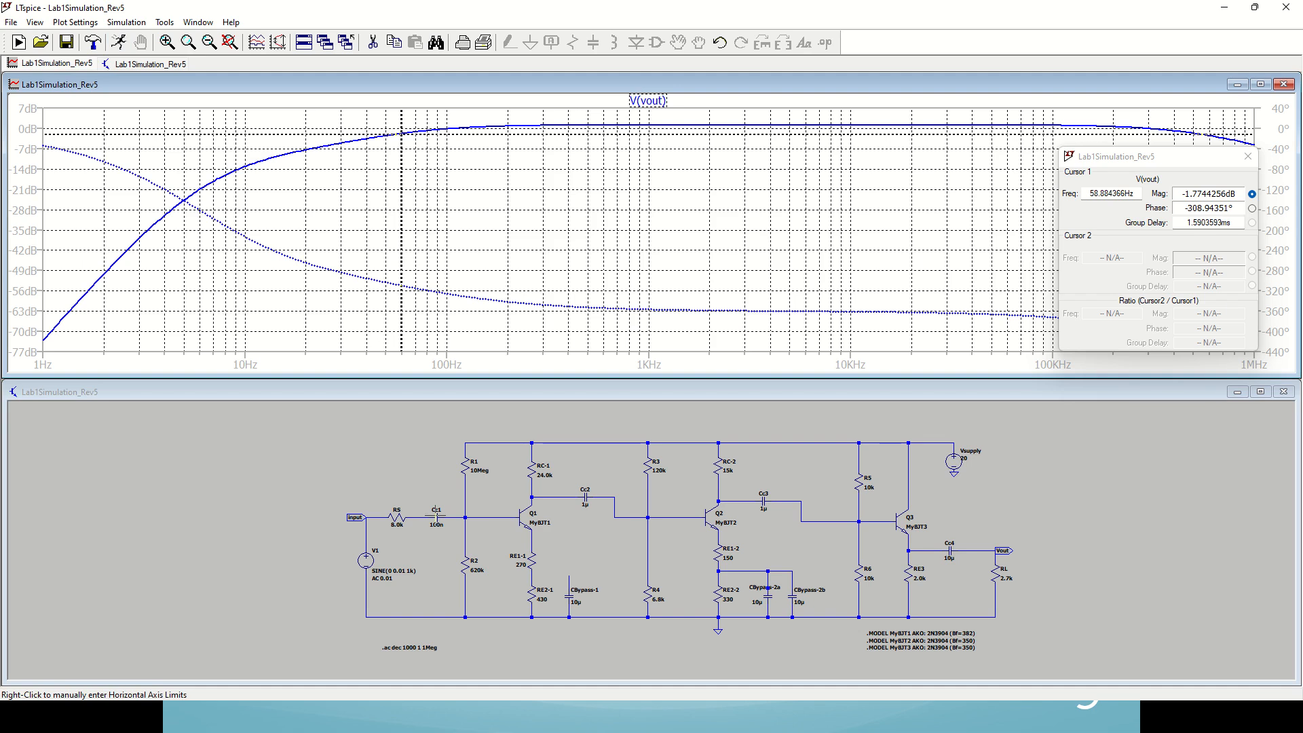
Step: Set the input coupling capacitor Cc1 to .6µ and rerun the AC analysis
{"action": "right_click", "coordinate": [436, 521]}
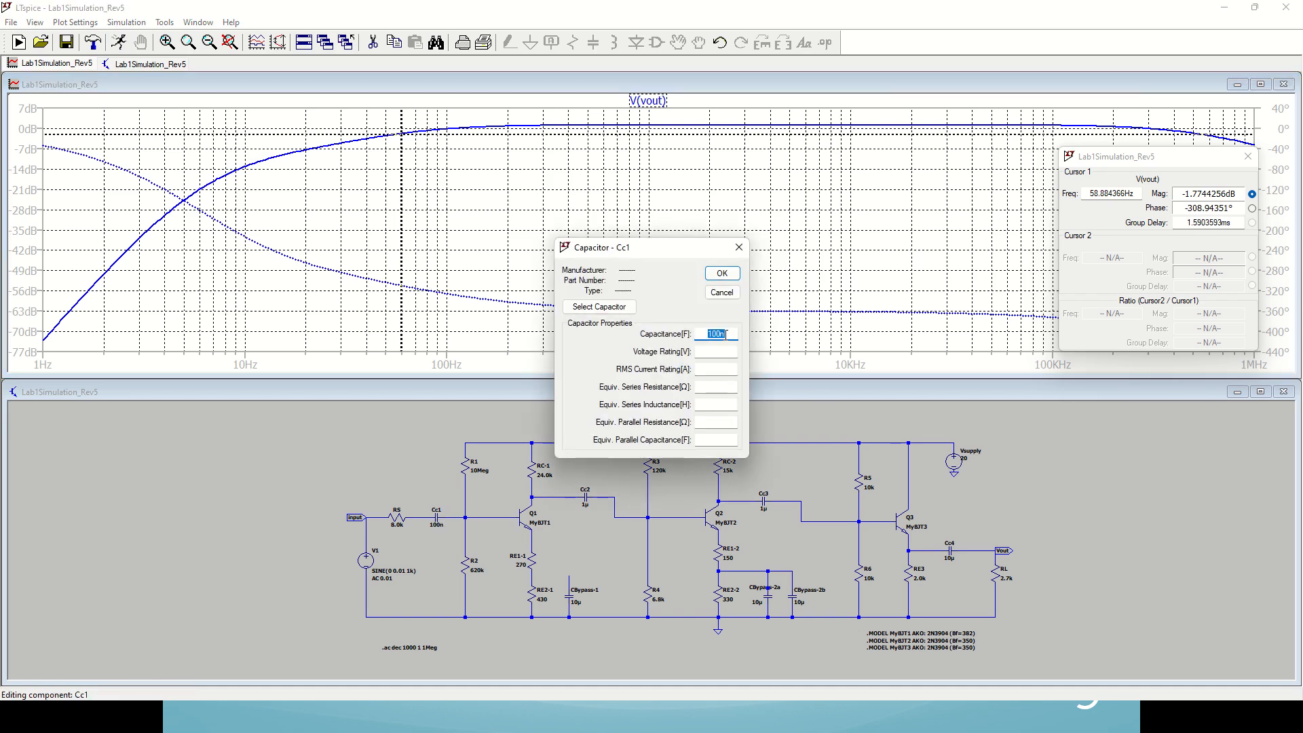
{"action": "left_click", "coordinate": [718, 334]}
{"action": "left_click_drag", "start_coordinate": [723, 333], "coordinate": [700, 334]}
{"action": "key", "text": "BackSpace"}
{"action": "left_click", "coordinate": [722, 274]}
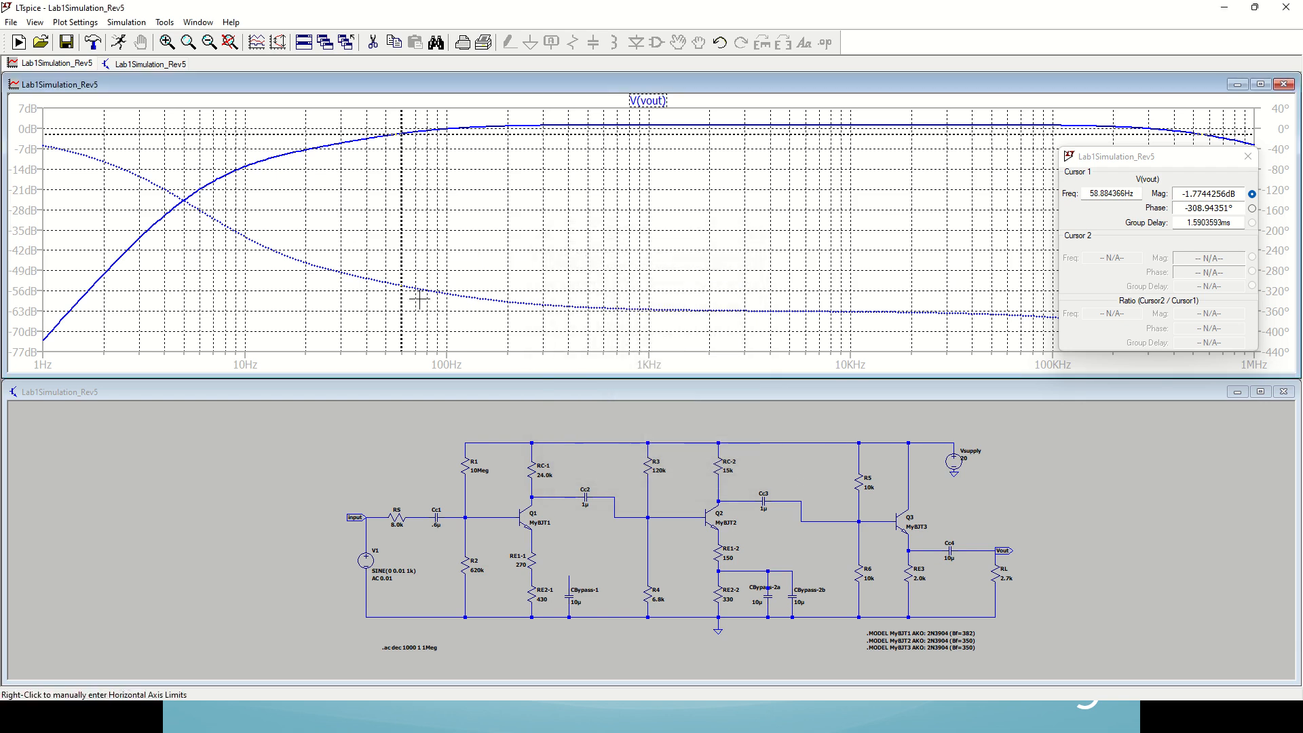
{"action": "left_click", "coordinate": [120, 44]}
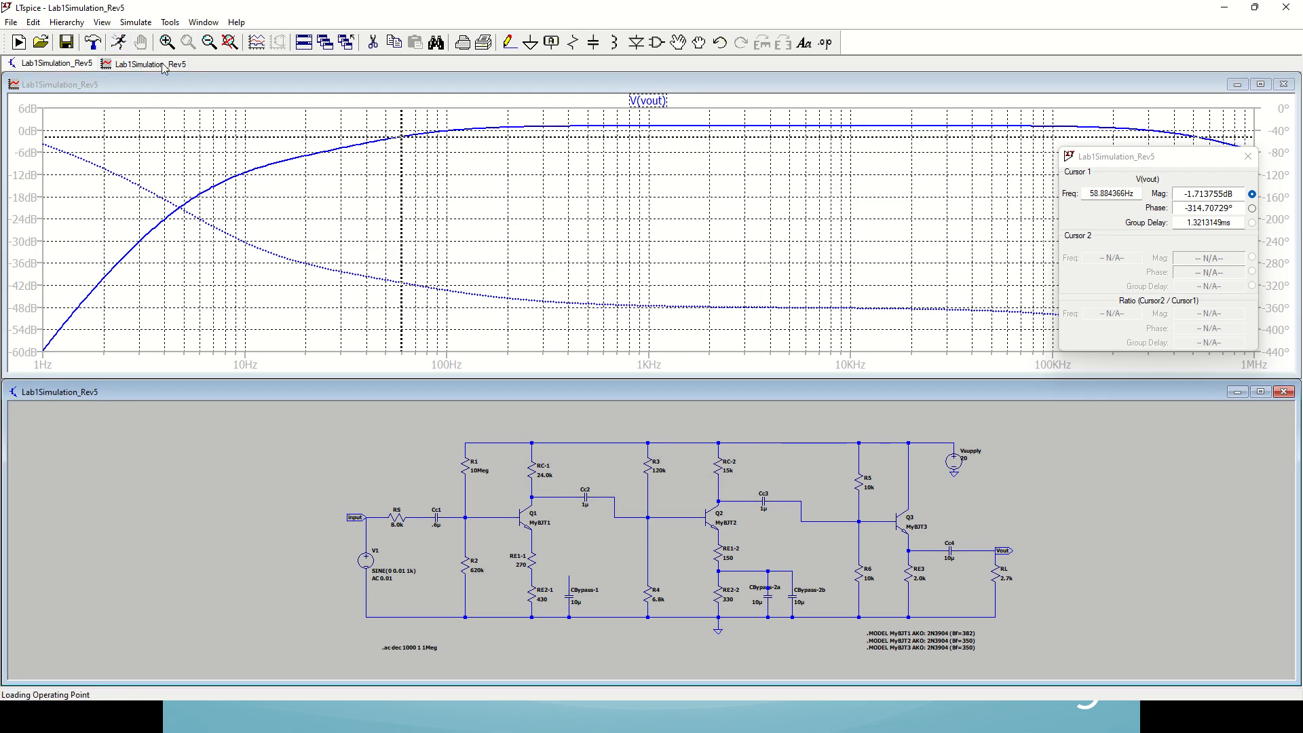
Step: Measure the lower cutoff frequency with the changed Cc1 by moving cursor 1 to the 3 dB down point of V(vout)
{"action": "left_click", "coordinate": [401, 206]}
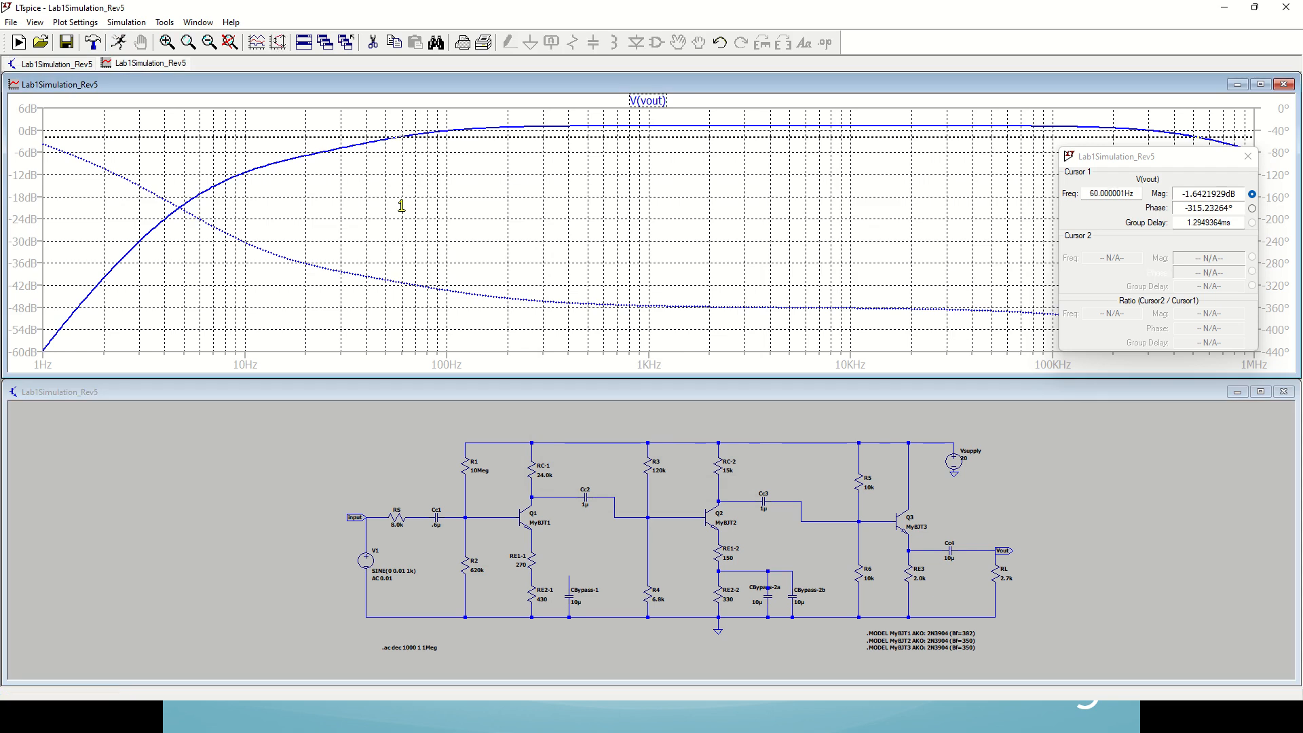
{"action": "left_click_drag", "start_coordinate": [401, 205], "coordinate": [395, 205]}
{"action": "key", "text": "Right"}
{"action": "key", "text": "Right"}
{"action": "key", "text": "Right"}
{"action": "key", "text": "Right"}
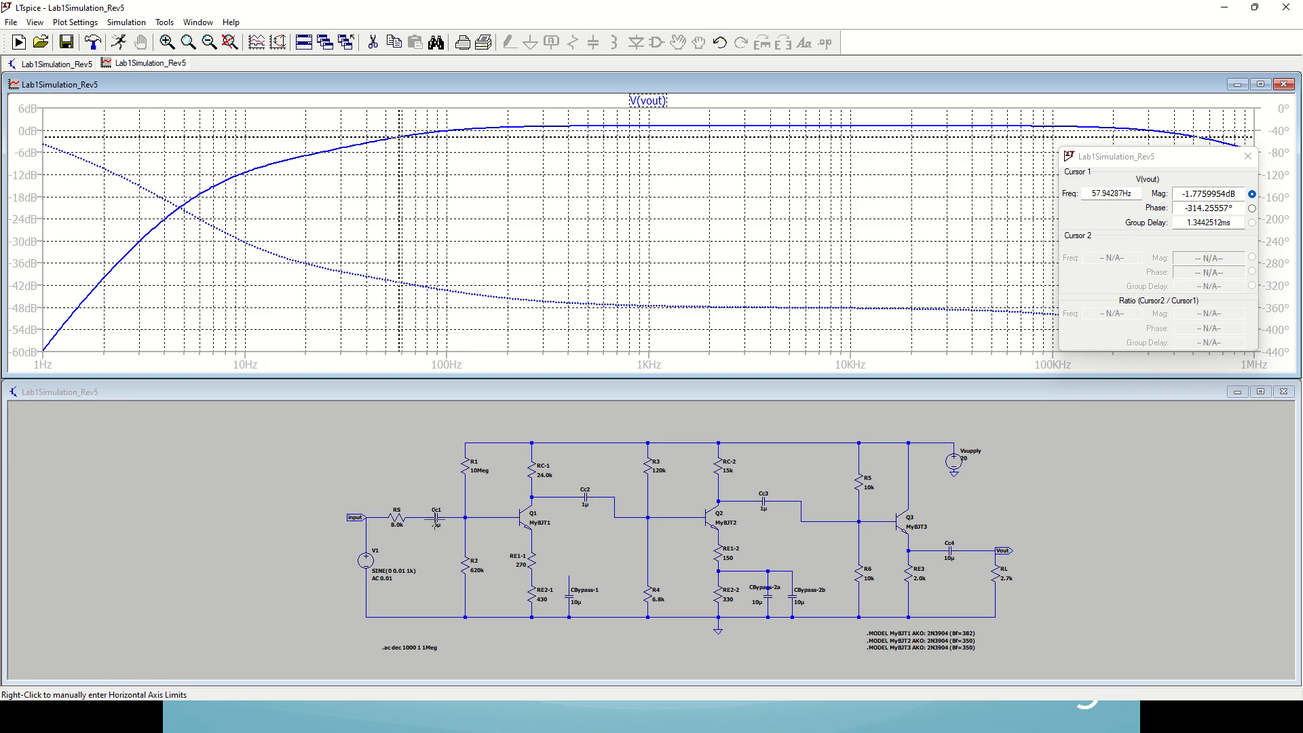
{"action": "right_click", "coordinate": [436, 523]}
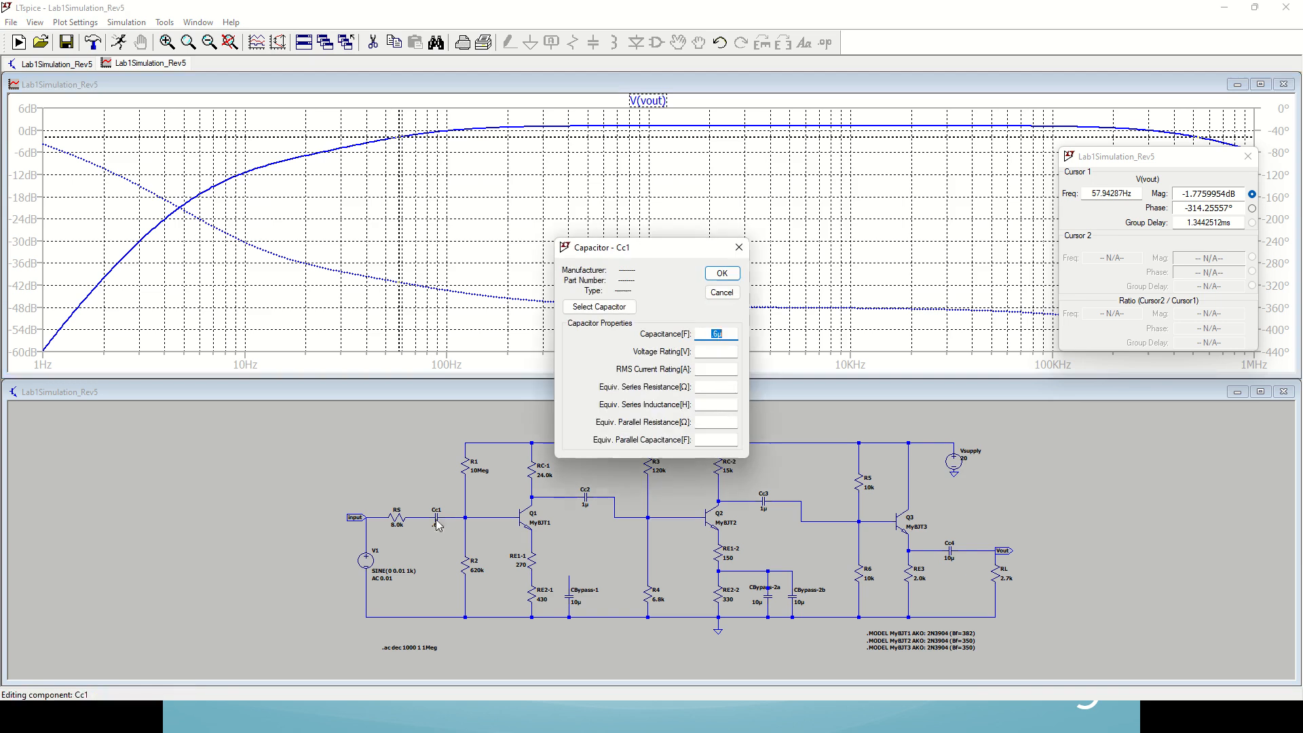
{"action": "left_click", "coordinate": [717, 333]}
{"action": "key", "text": "BackSpace"}
{"action": "key", "text": "BackSpace"}
{"action": "key", "text": "BackSpace"}
{"action": "left_click_drag", "start_coordinate": [717, 333], "coordinate": [706, 333]}
{"action": "type", "text": "600"}
{"action": "key", "text": "BackSpace"}
{"action": "type", "text": "80n"}
{"action": "key", "text": "BackSpace"}
{"action": "type", "text": "1"}
{"action": "key", "text": "BackSpace"}
{"action": "type", "text": "2"}
{"action": "key", "text": "BackSpace"}
{"action": "type", "text": "0"}
{"action": "double_click", "coordinate": [703, 331]}
{"action": "left_click", "coordinate": [741, 249]}
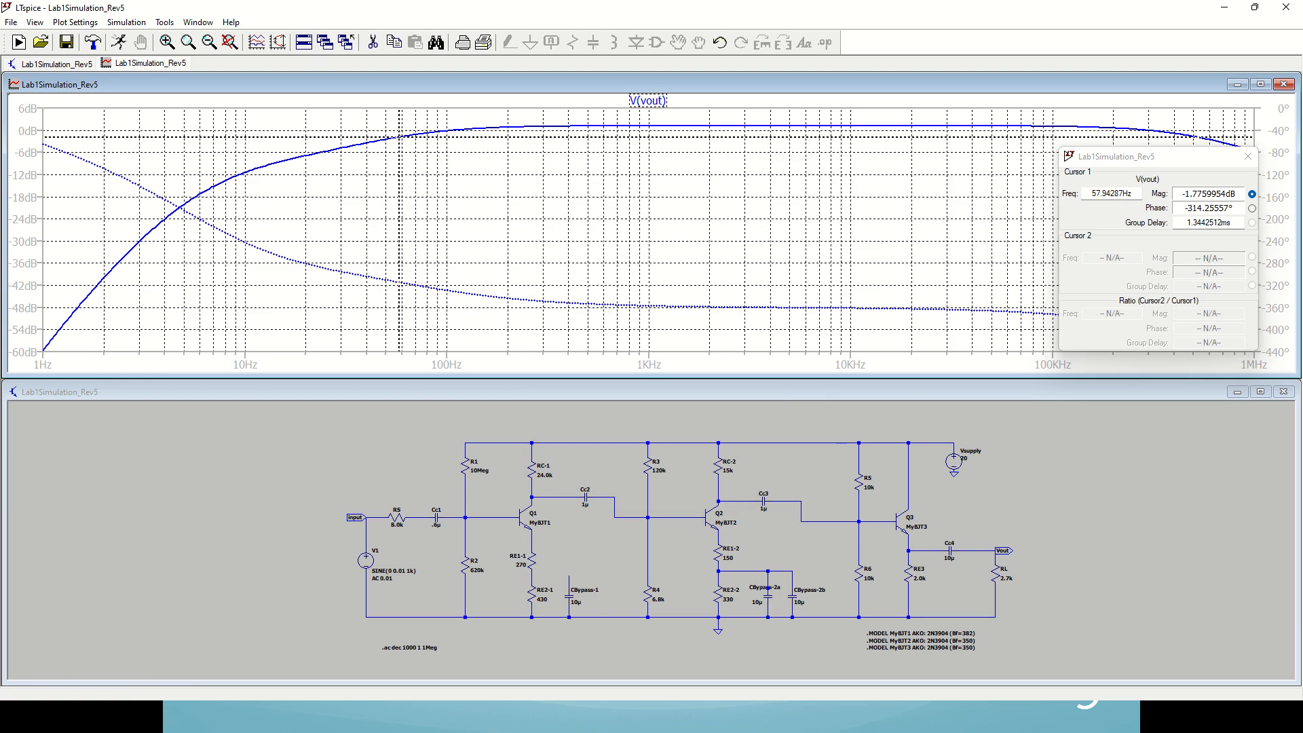
Step: Switch to the Excel worksheet and inspect the second-stage fcbe in N65 and the all-stage low-frequency total in AI59
{"action": "key", "text": "alt+Tab"}
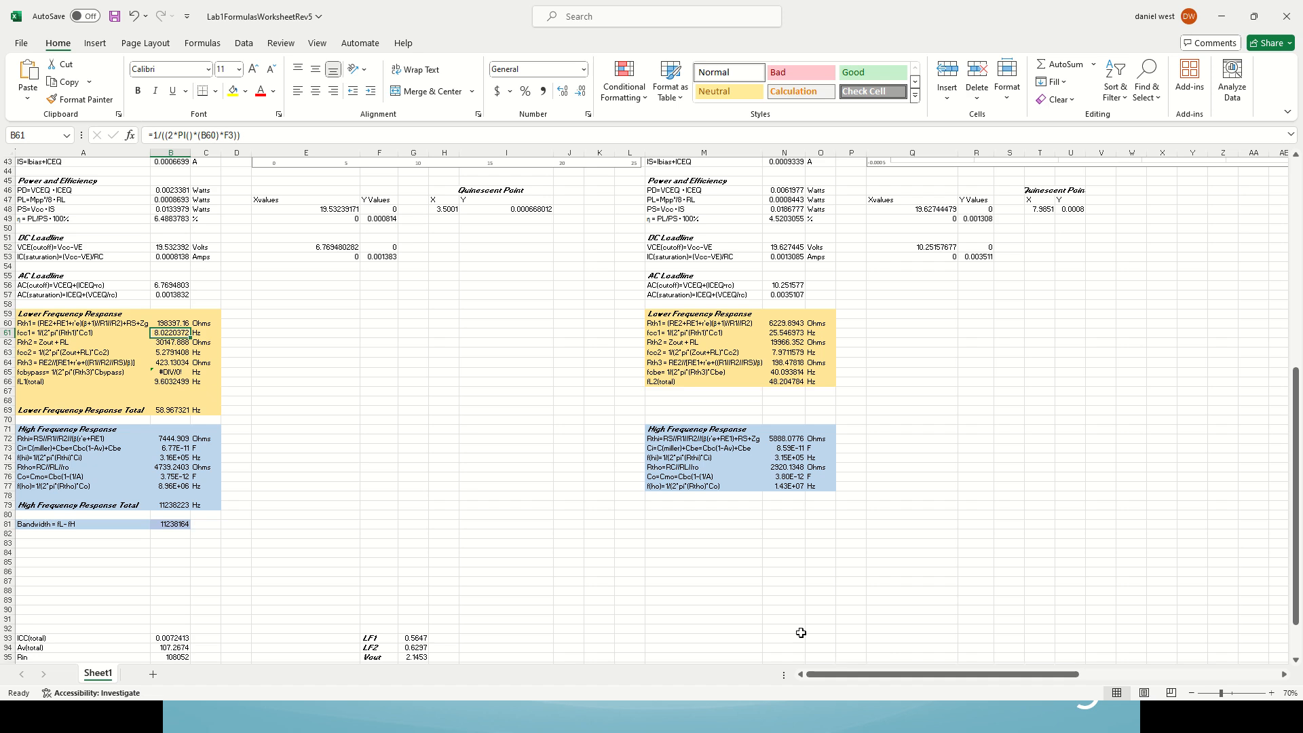
{"action": "left_click", "coordinate": [773, 374]}
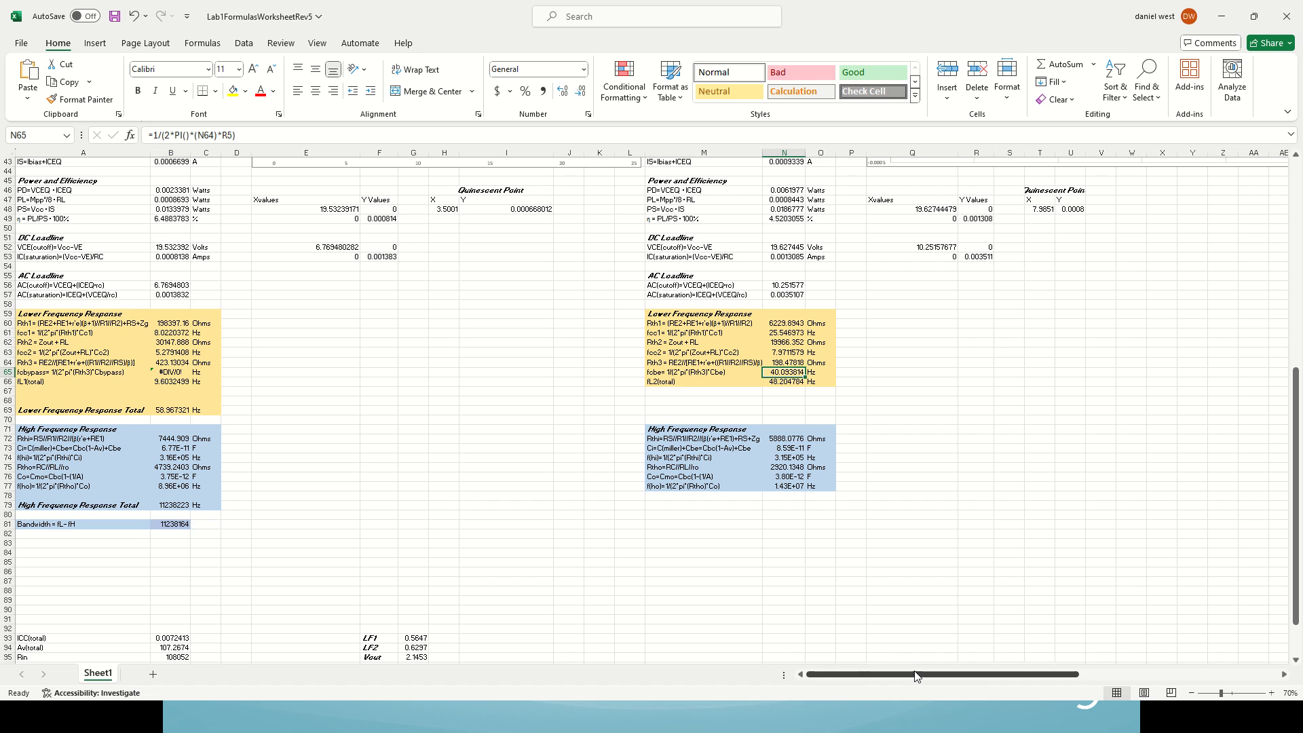
{"action": "left_click_drag", "start_coordinate": [915, 675], "coordinate": [1066, 675]}
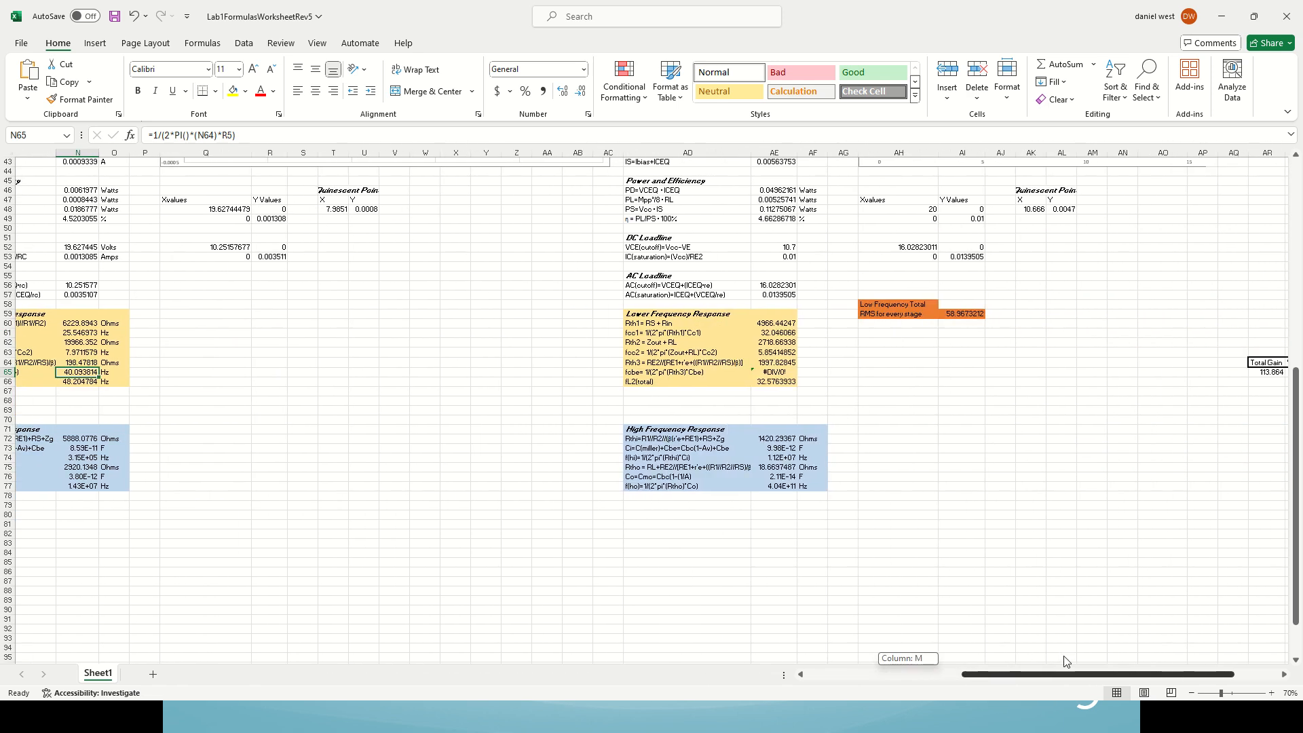
{"action": "left_click", "coordinate": [957, 315]}
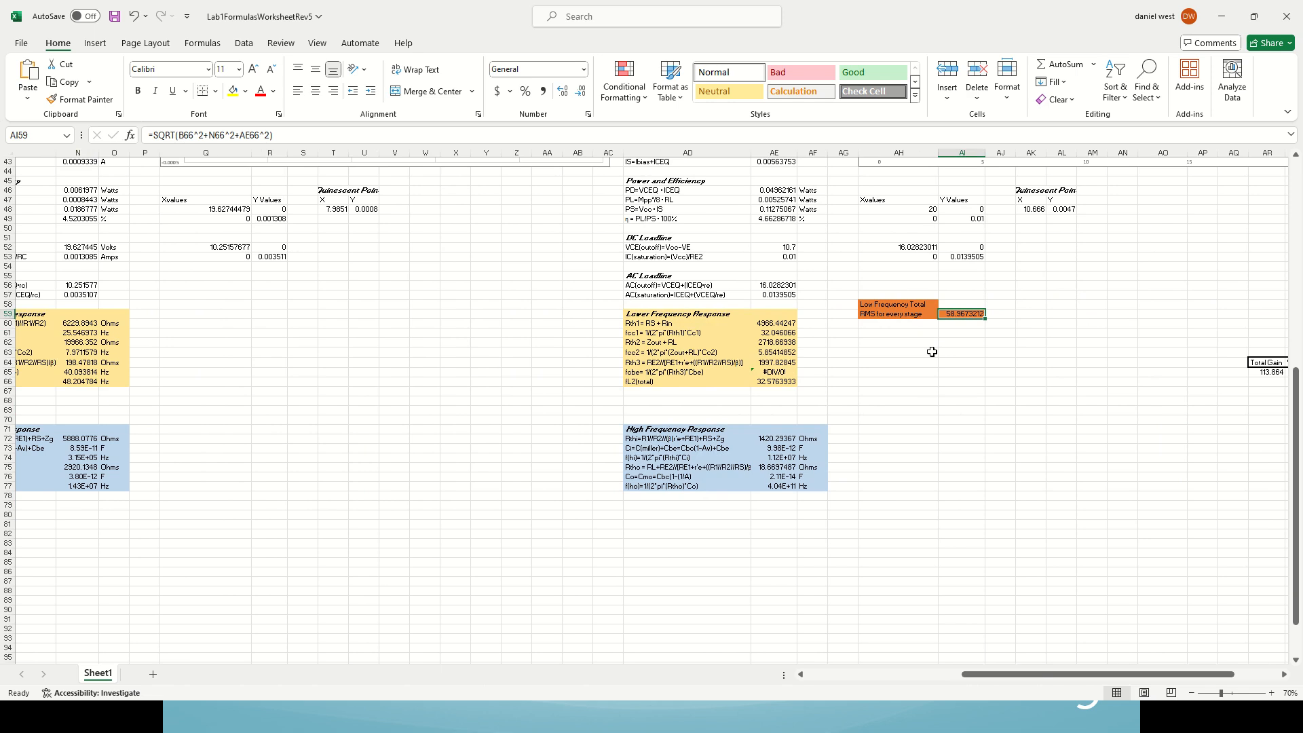
Step: Review the first-stage cutoff frequencies fcc1 in B61 and fcc2 in B63 and their combined total in B66
{"action": "left_click_drag", "start_coordinate": [1021, 675], "coordinate": [866, 678]}
{"action": "left_click", "coordinate": [175, 333]}
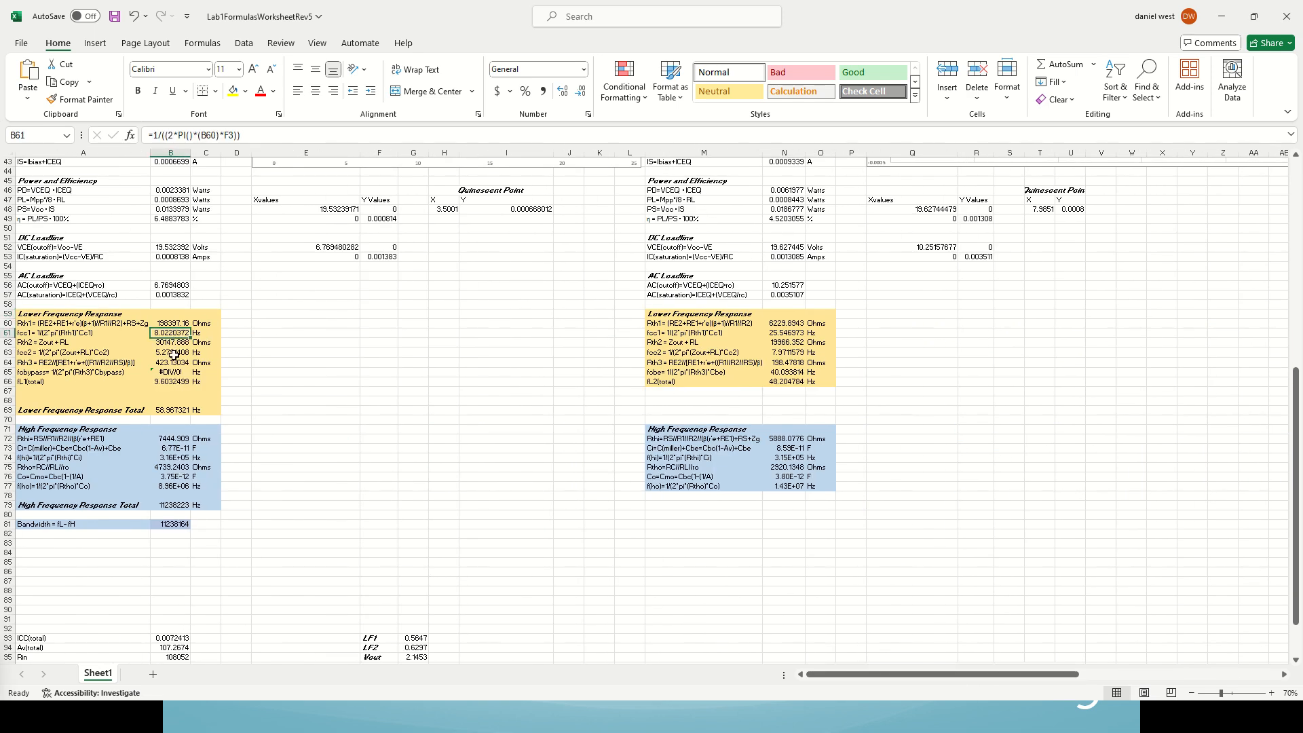
{"action": "left_click", "coordinate": [174, 353]}
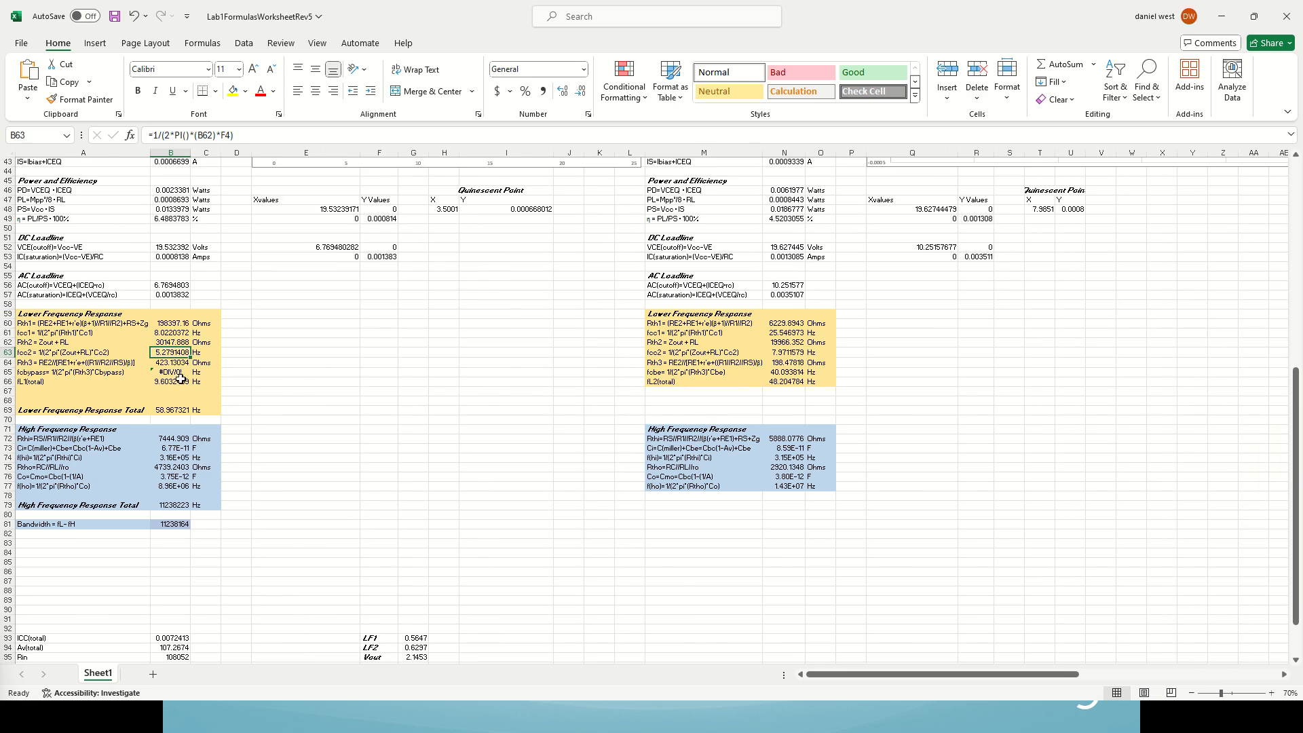
{"action": "left_click", "coordinate": [175, 382]}
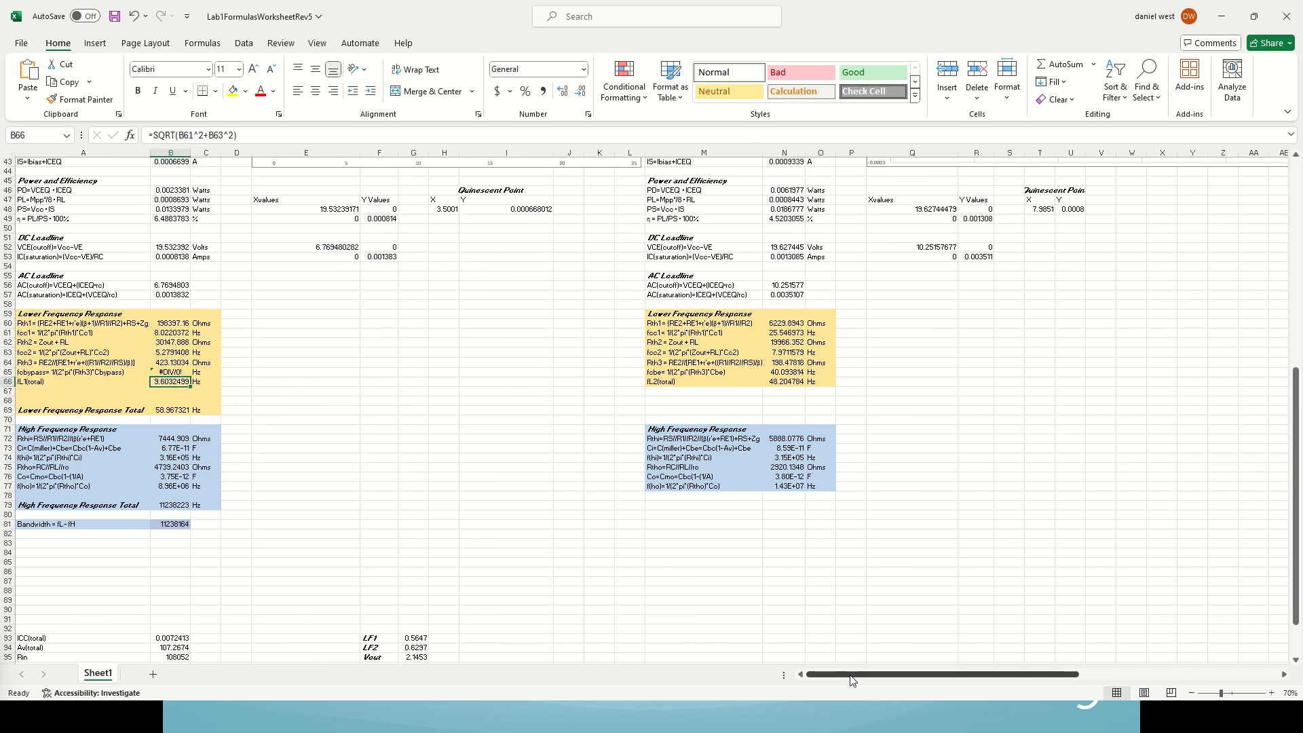
Step: Examine the RMS formula of the low-frequency total in AI59 alongside the second- and third-stage lower frequency response tables
{"action": "left_click_drag", "start_coordinate": [852, 680], "coordinate": [1002, 677]}
{"action": "left_click", "coordinate": [996, 313]}
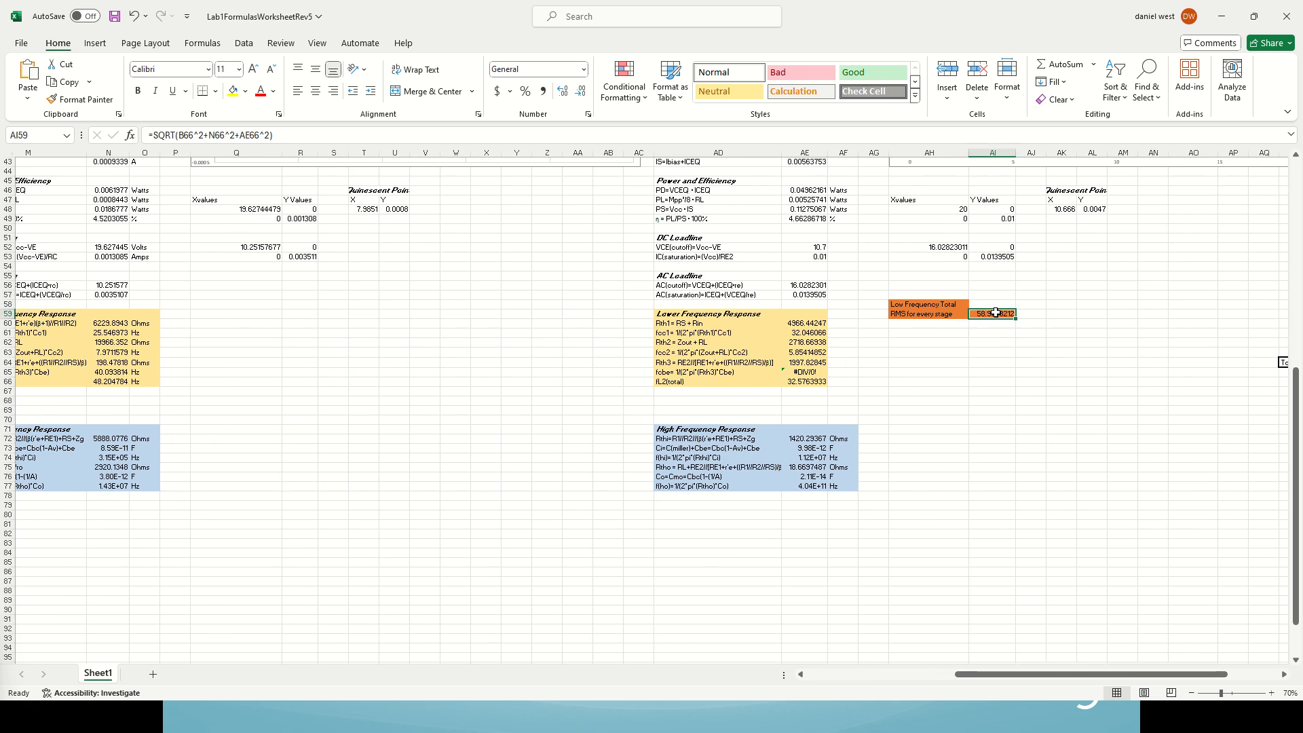
{"action": "scroll", "coordinate": [895, 533], "scroll_direction": "down", "scroll_amount": 1, "text": "ctrl"}
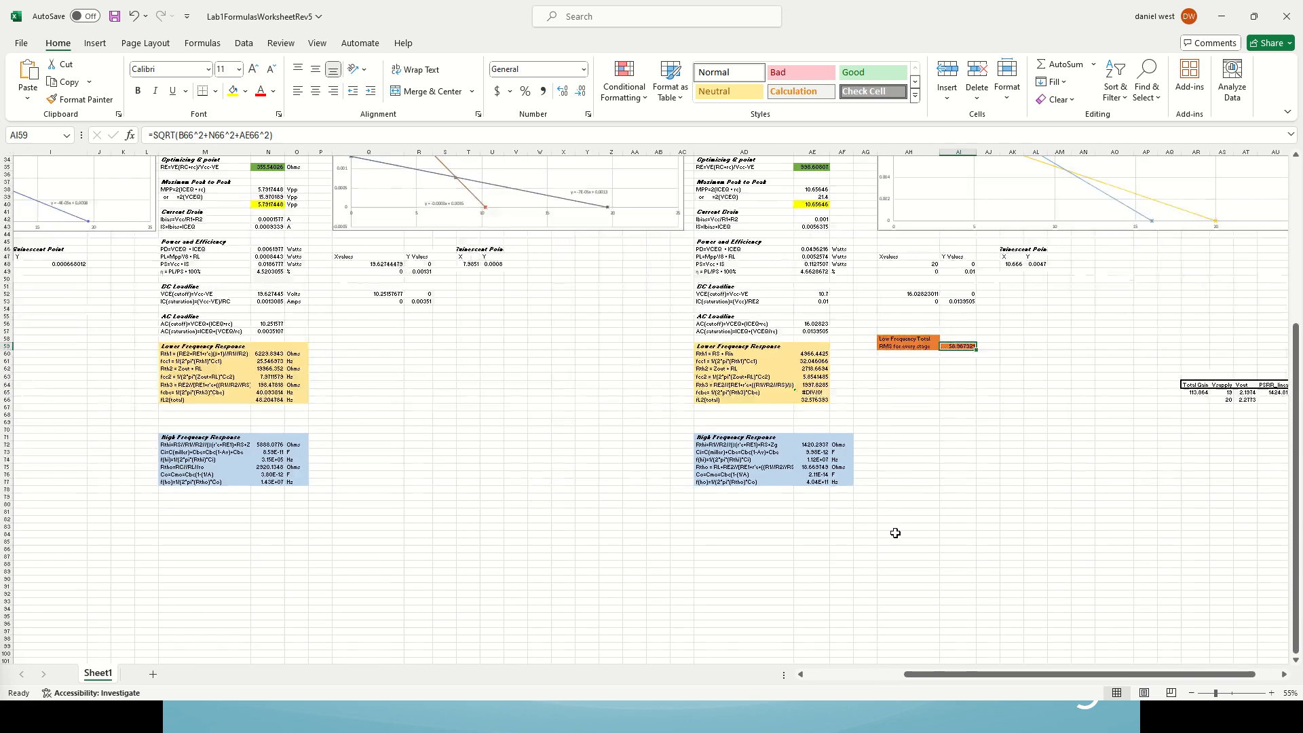
{"action": "mouse_move", "coordinate": [954, 675]}
{"action": "left_mouse_down"}
{"action": "mouse_move", "coordinate": [882, 679]}
{"action": "mouse_move", "coordinate": [942, 678]}
{"action": "left_mouse_up"}
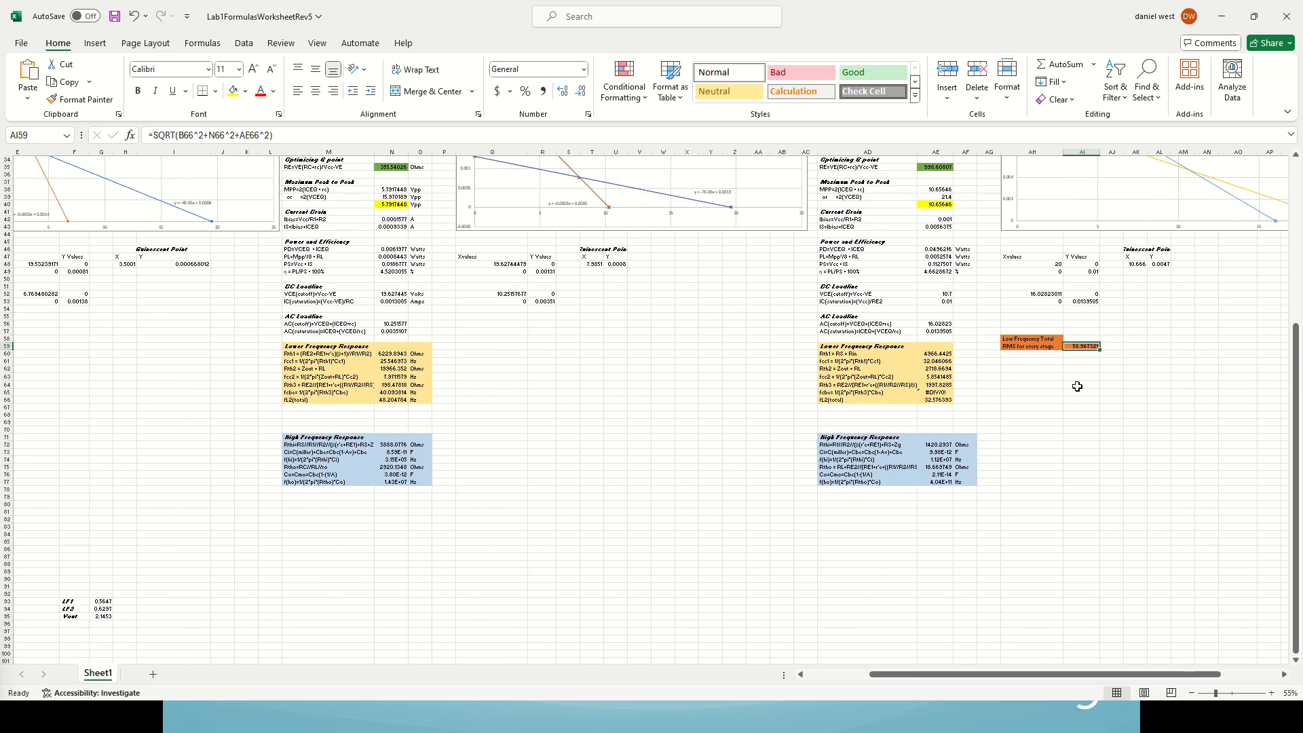